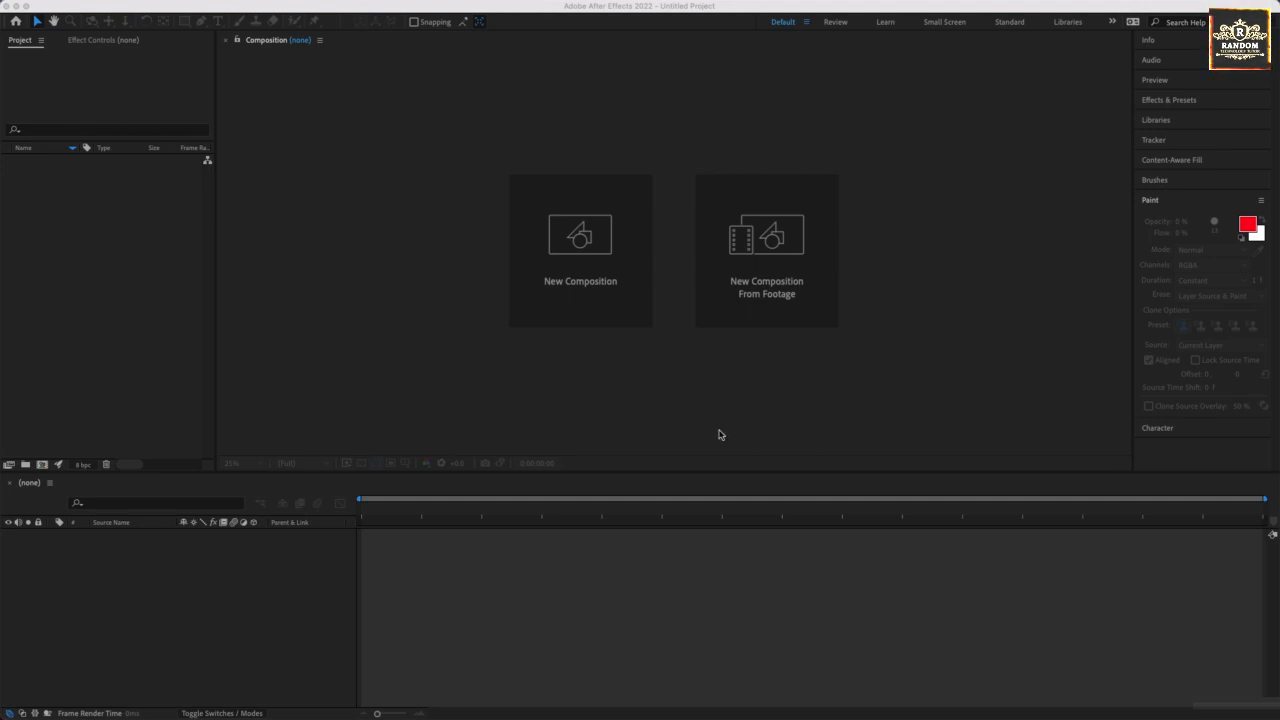
Switch to Firefox and download the "04. Project #4 - Adobe After Effects 2022 | Projects.zip" file from the project index.
click(475, 389)
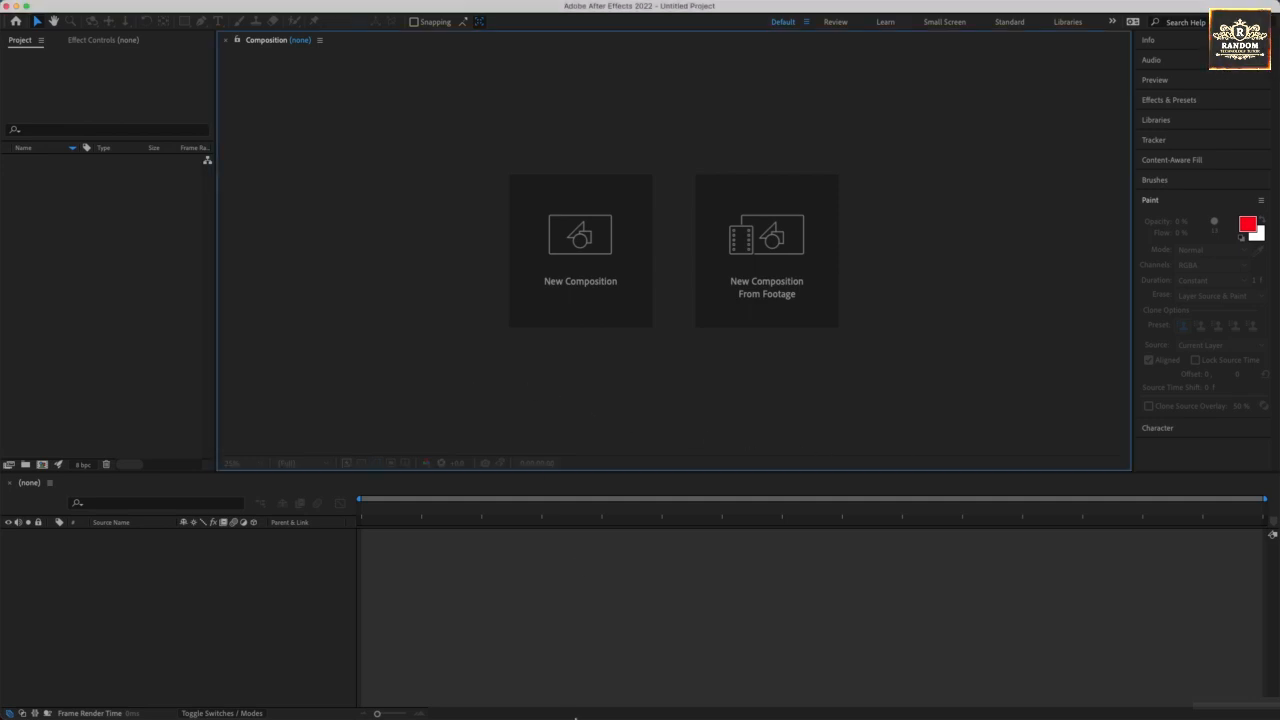
mouse_move(574, 718)
click(670, 707)
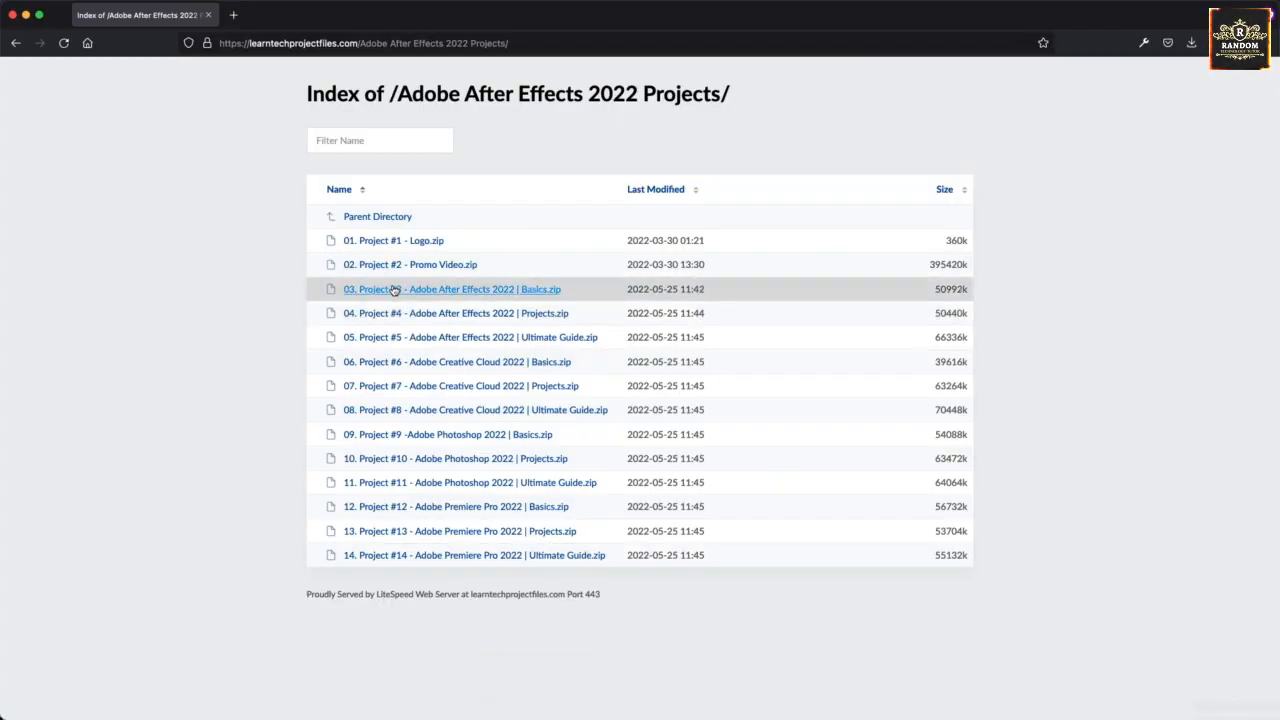
click(386, 316)
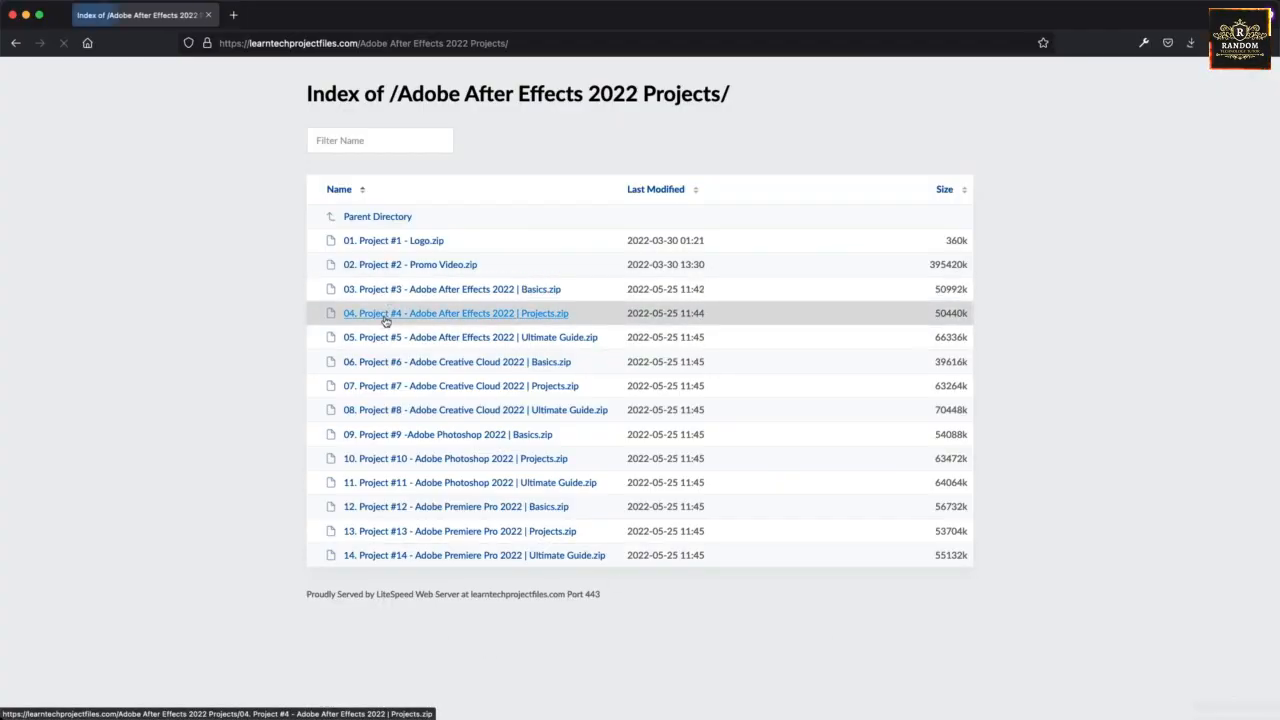
Switch back to After Effects and create a new project.
mouse_move(610, 716)
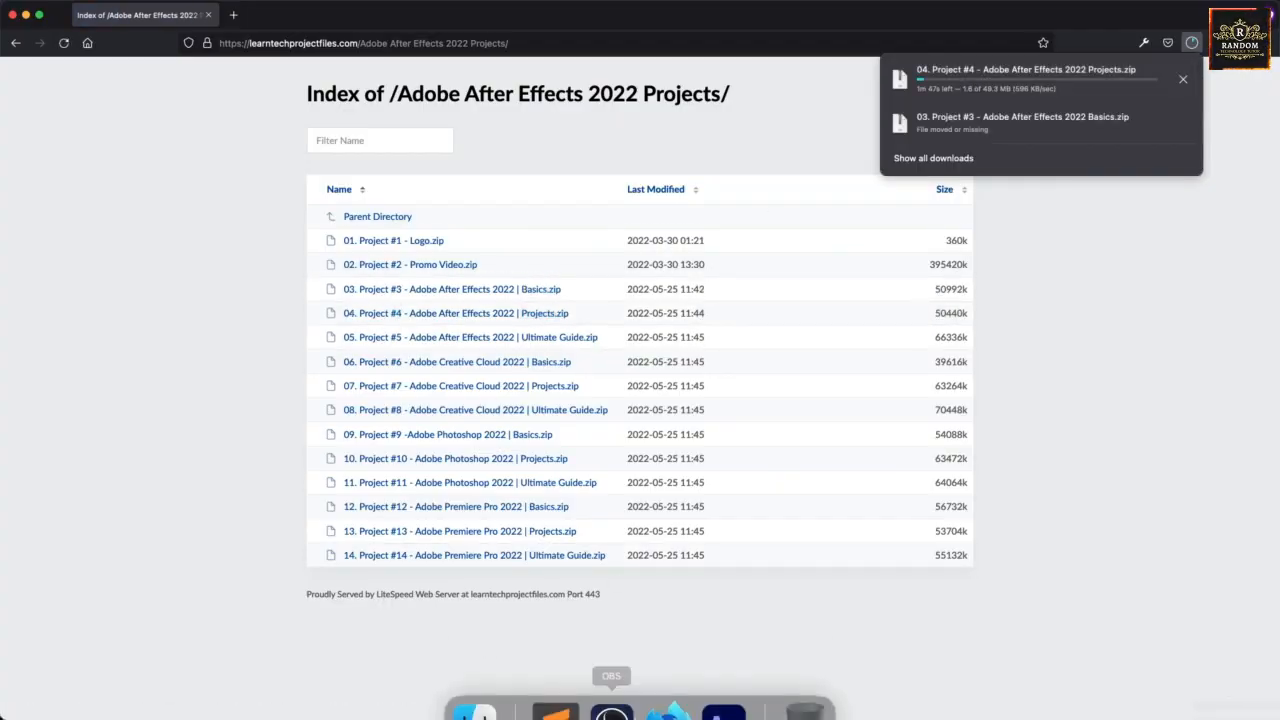
click(722, 697)
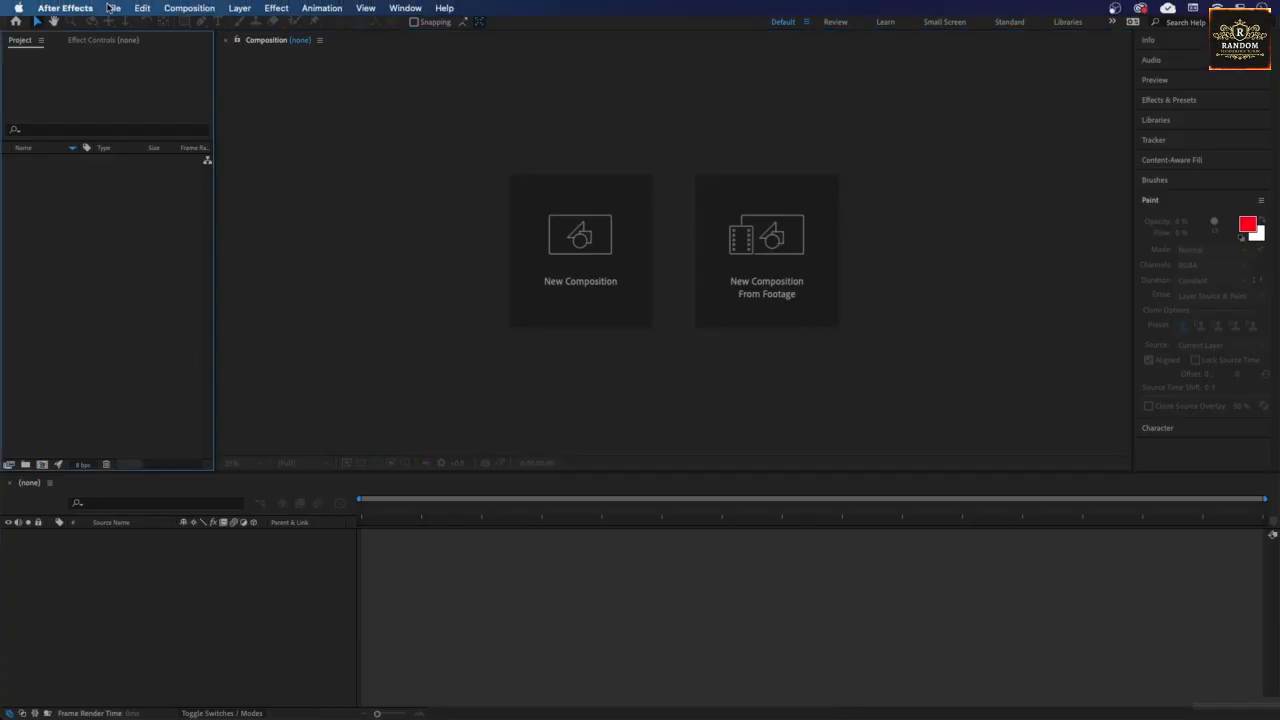
click(113, 8)
mouse_move(129, 30)
click(302, 27)
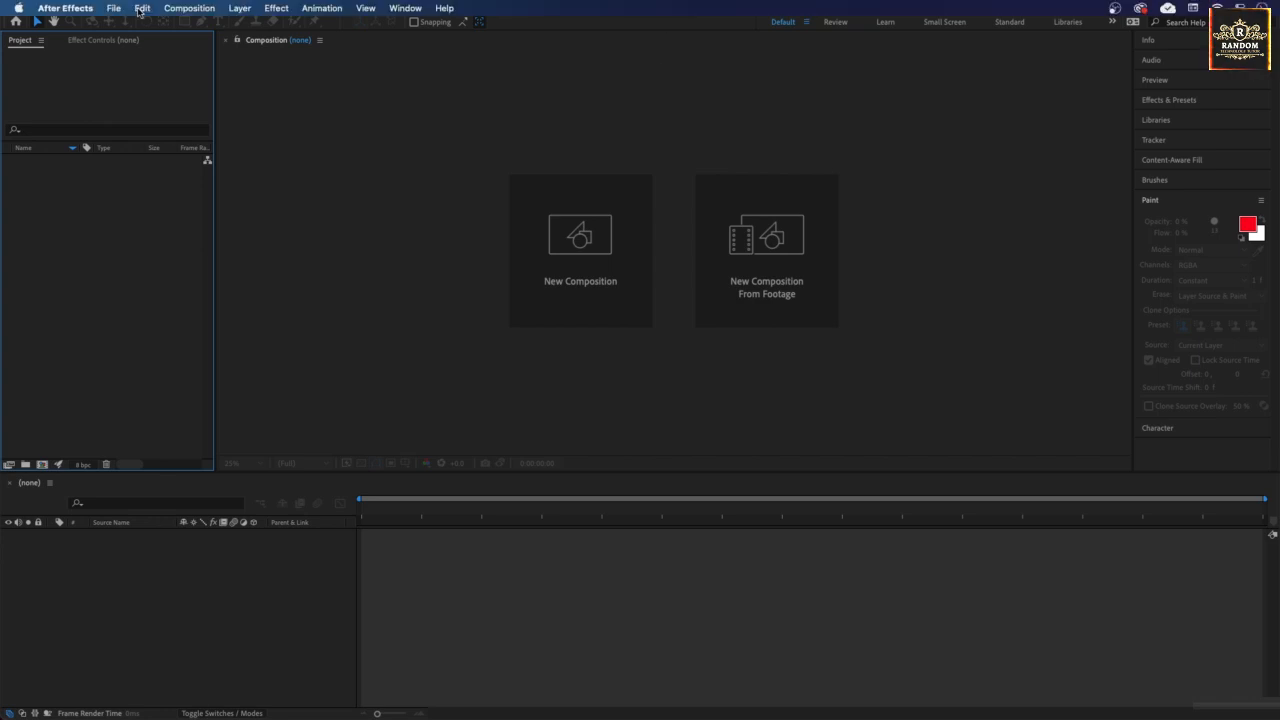
Start saving the project under a new name and browse to the 01. Projects folder in Documents.
click(118, 8)
mouse_move(222, 152)
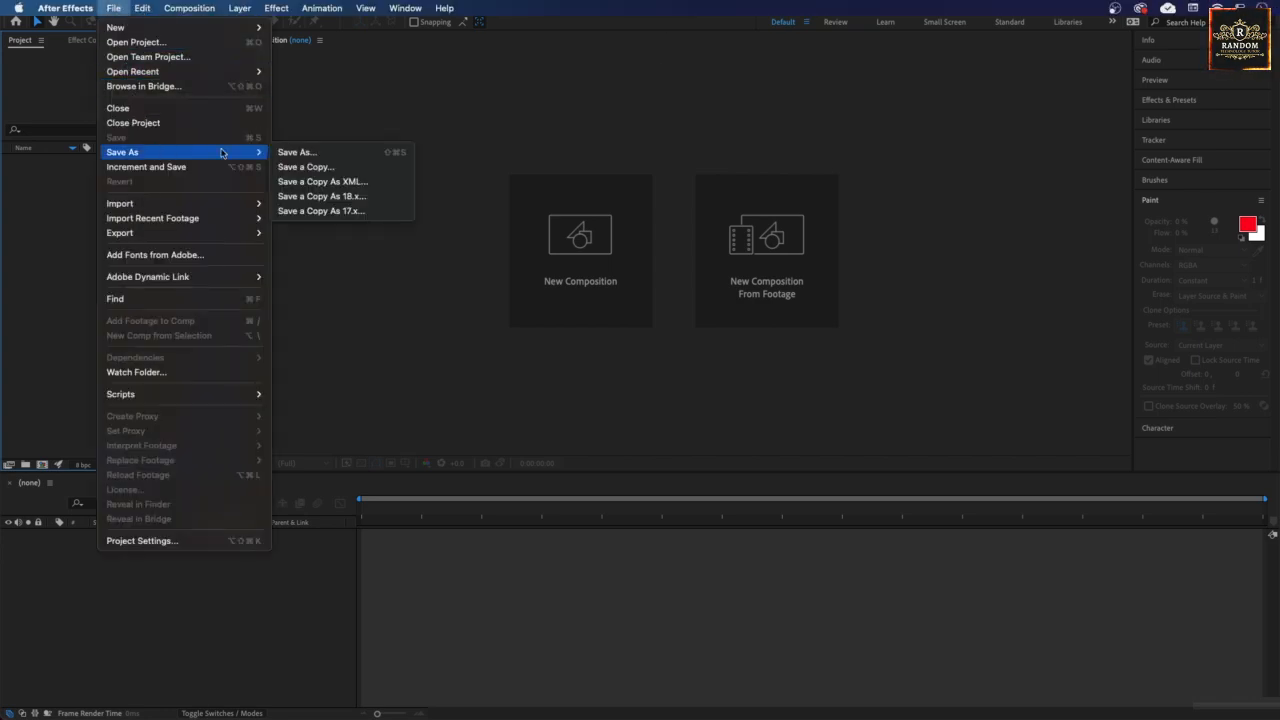
click(336, 157)
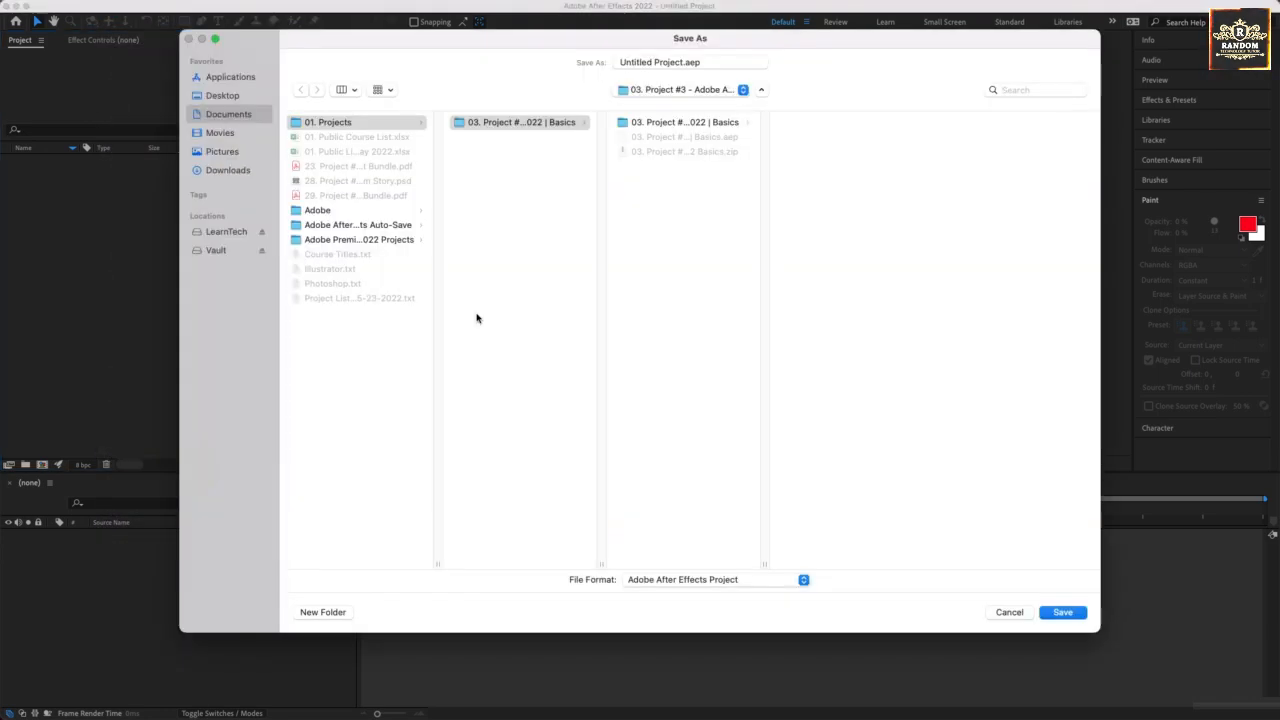
double_click(601, 564)
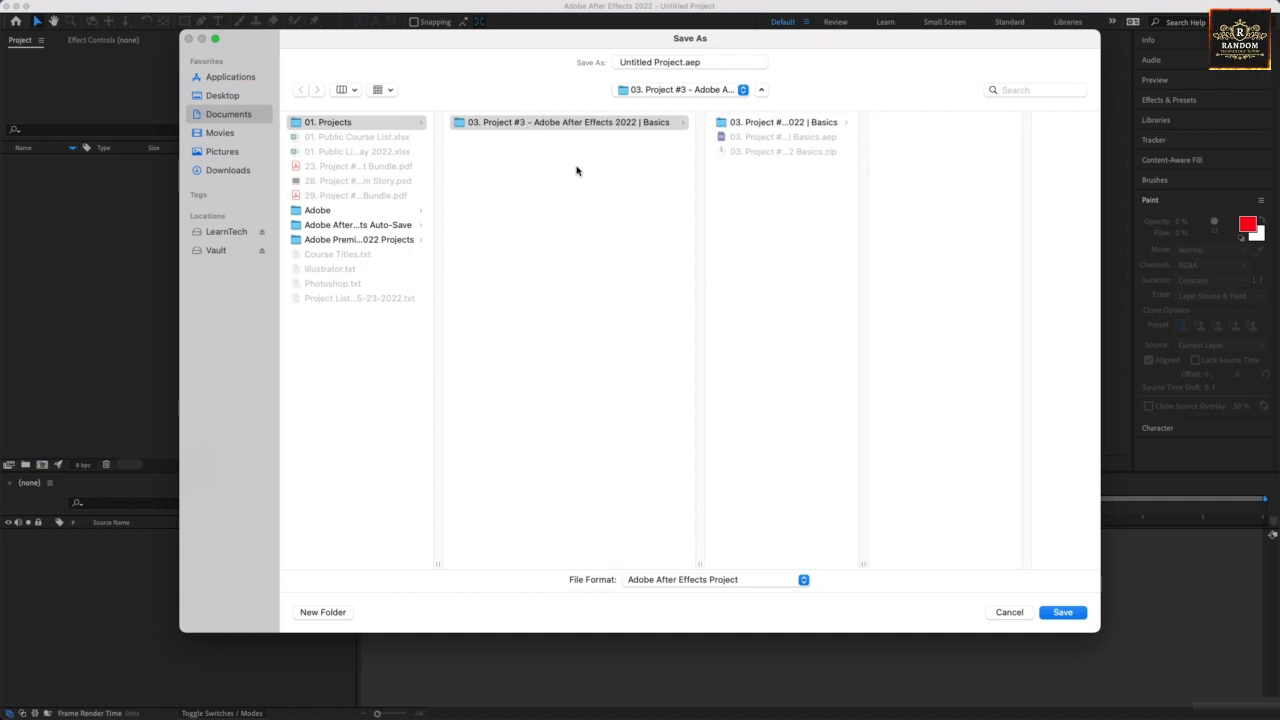
click(512, 143)
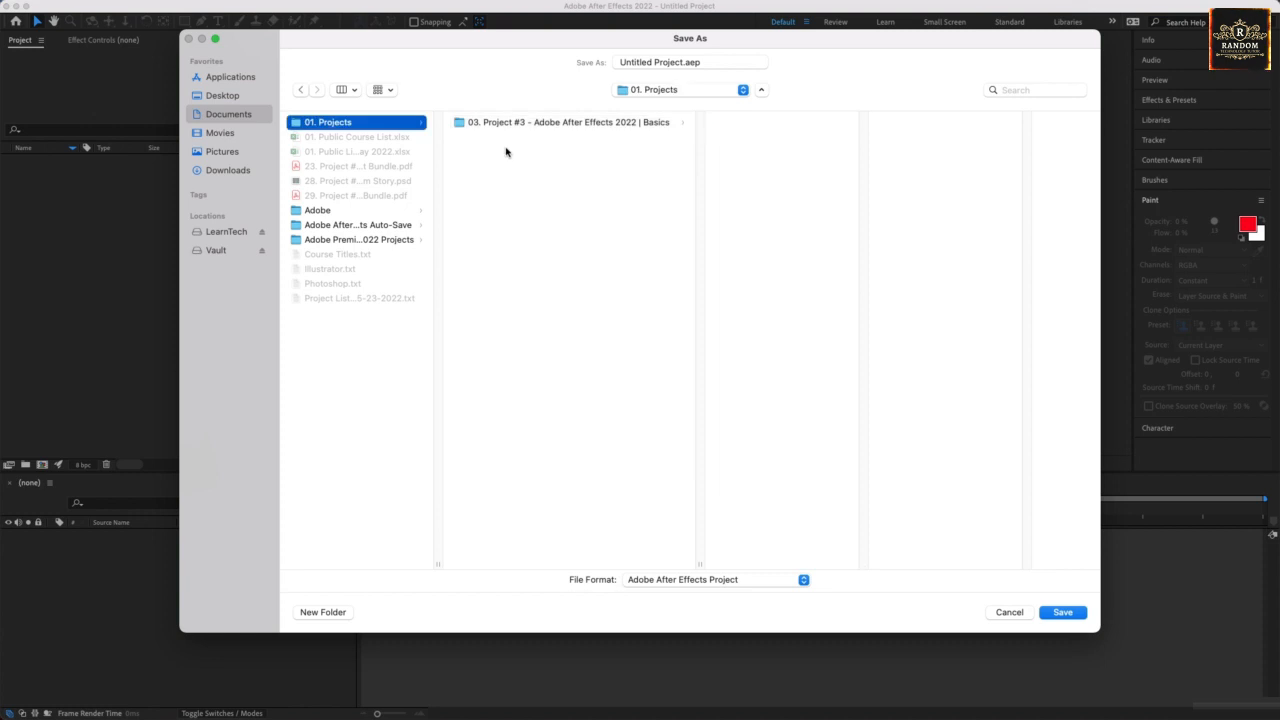
Create a folder named "04. Project #4 - Adobe After Effects 2022 | Projects" inside 01. Projects.
click(338, 612)
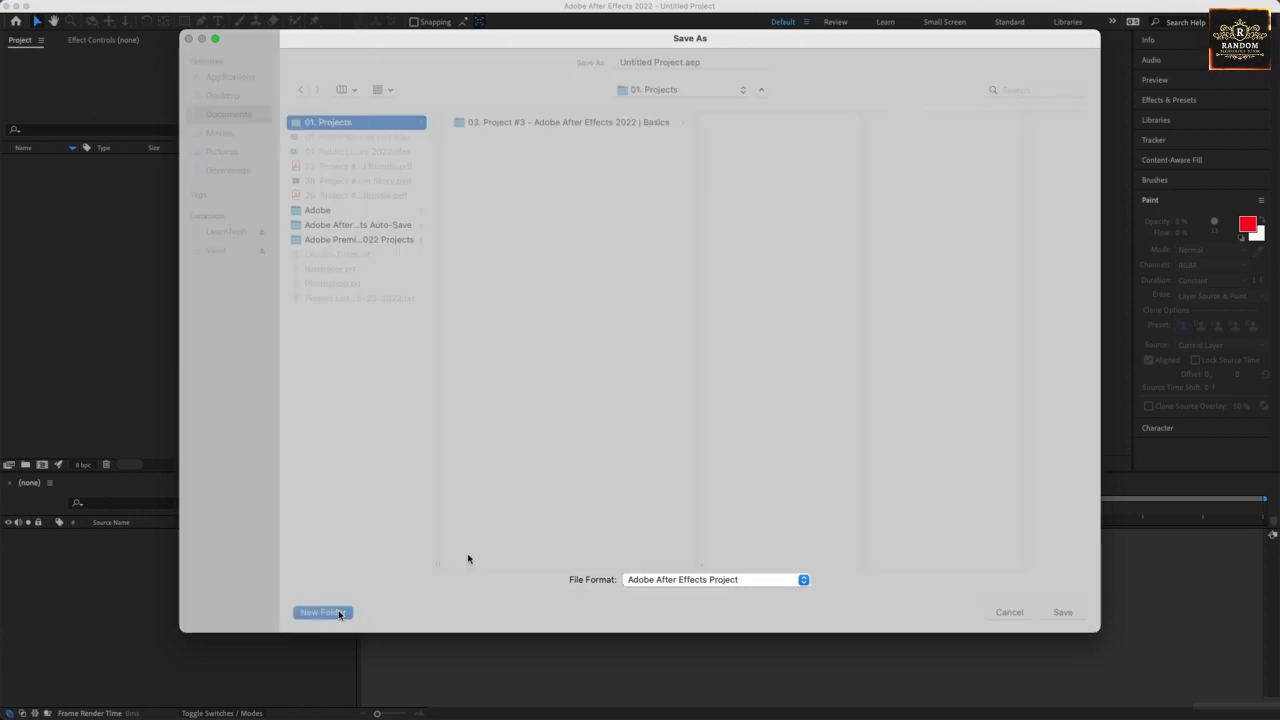
text(03)
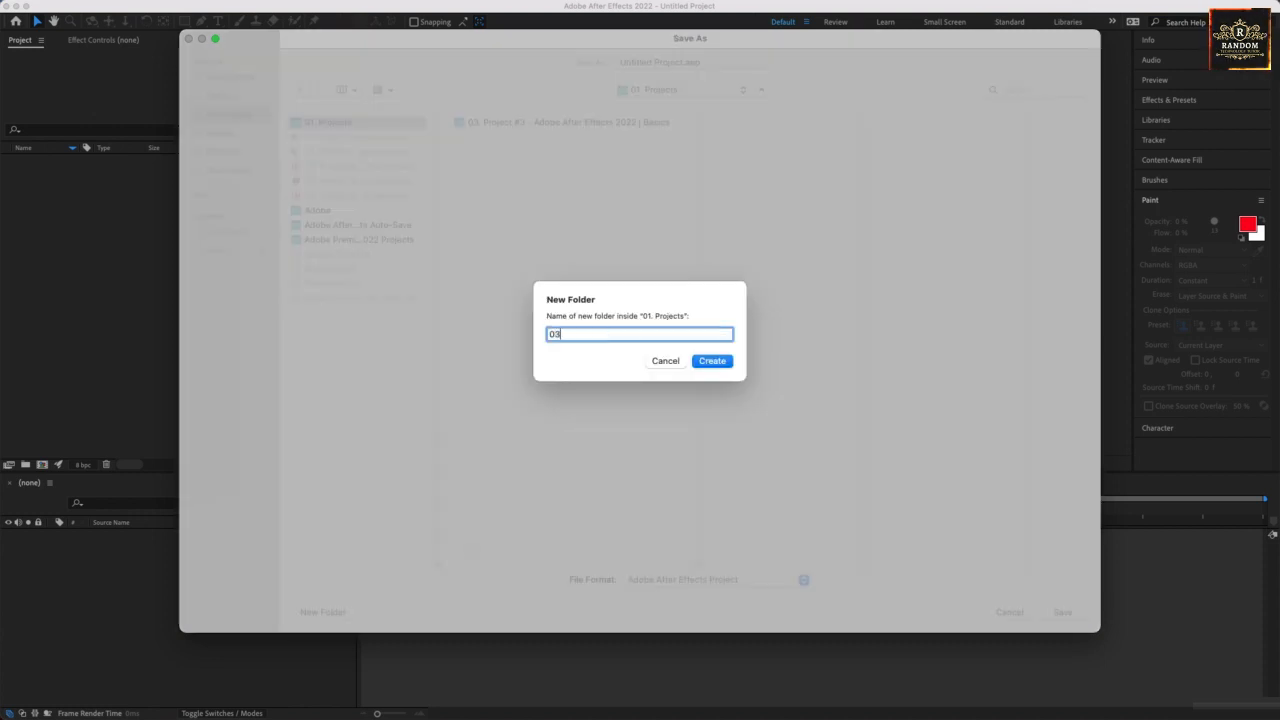
text(. Project #)
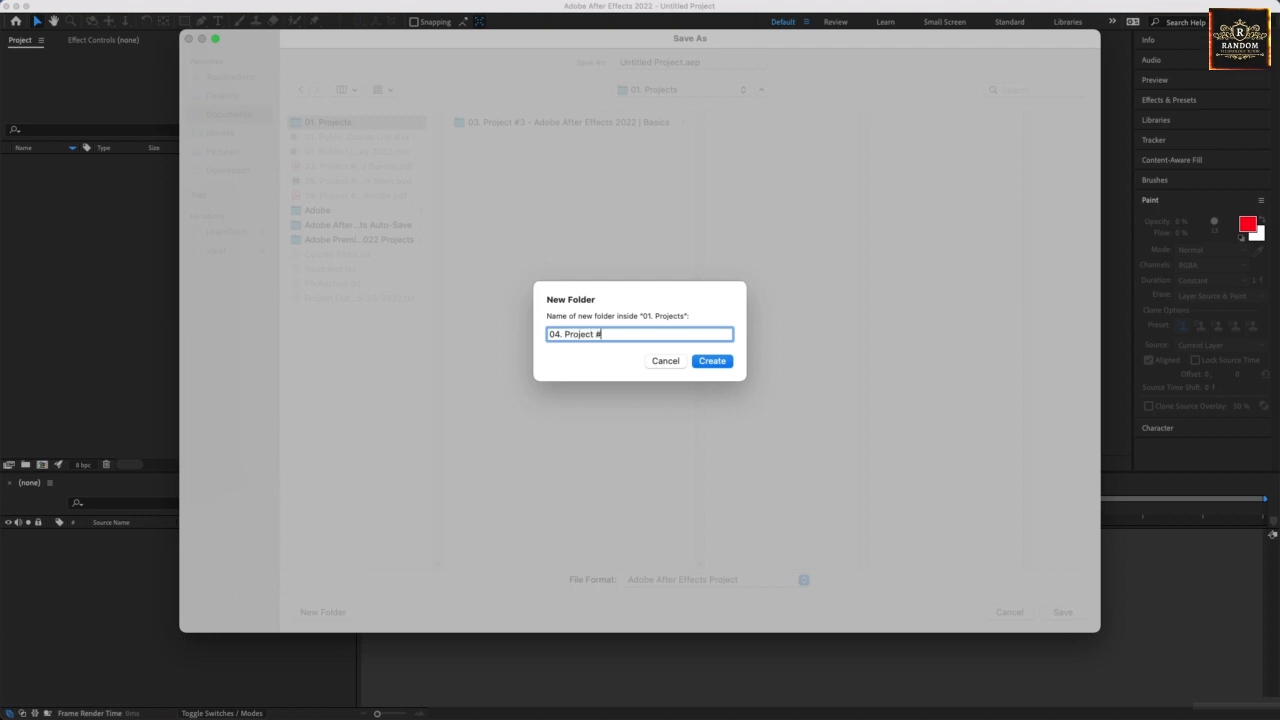
text(4 - Adob)
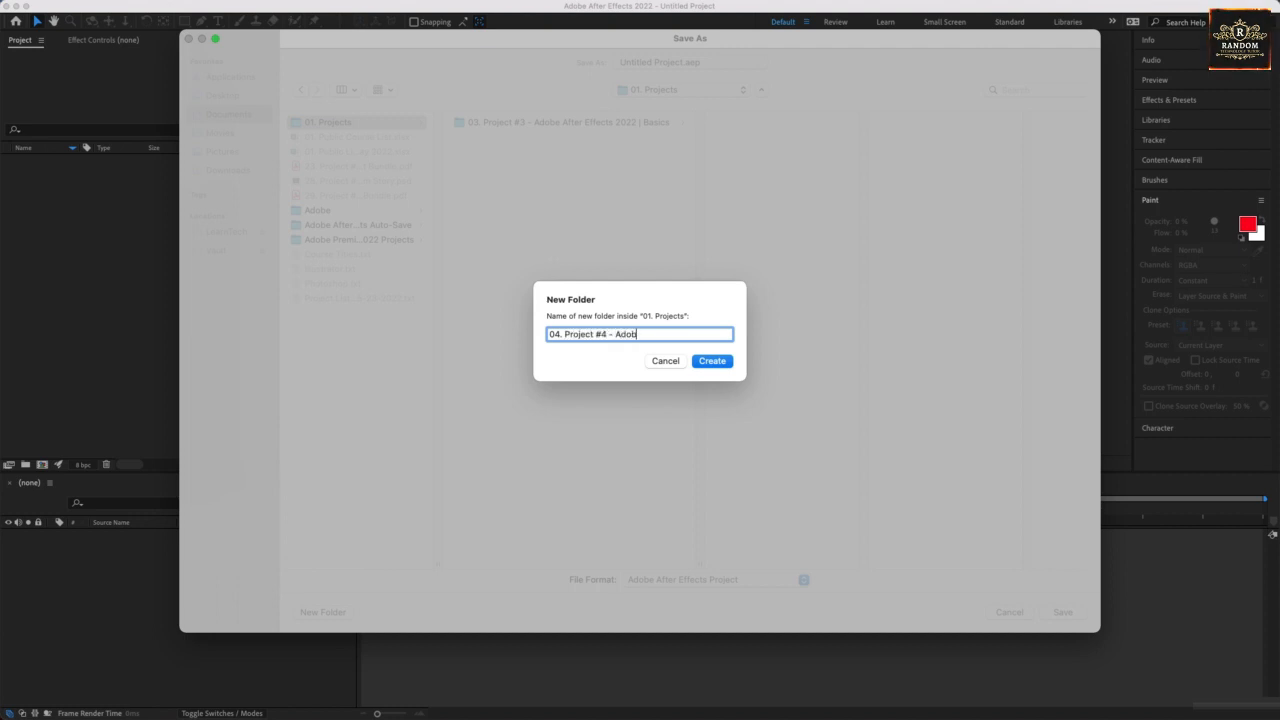
text(e After Effe)
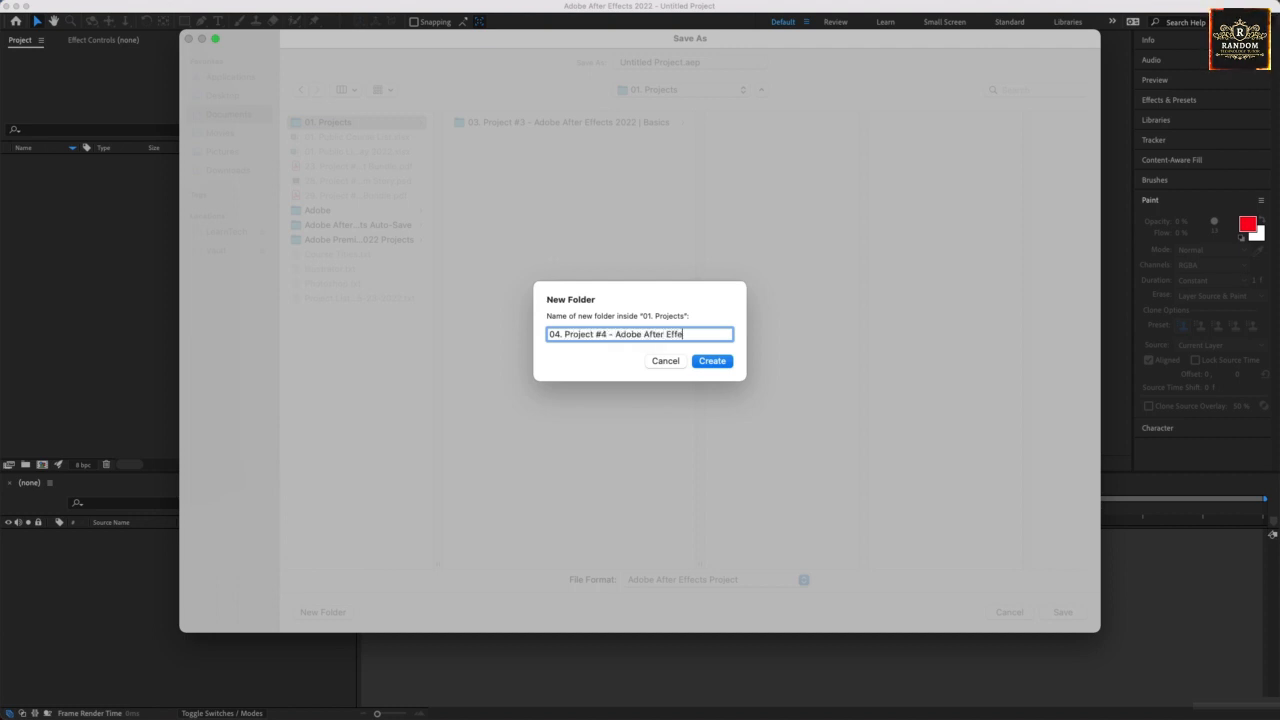
text(cts 2022 )
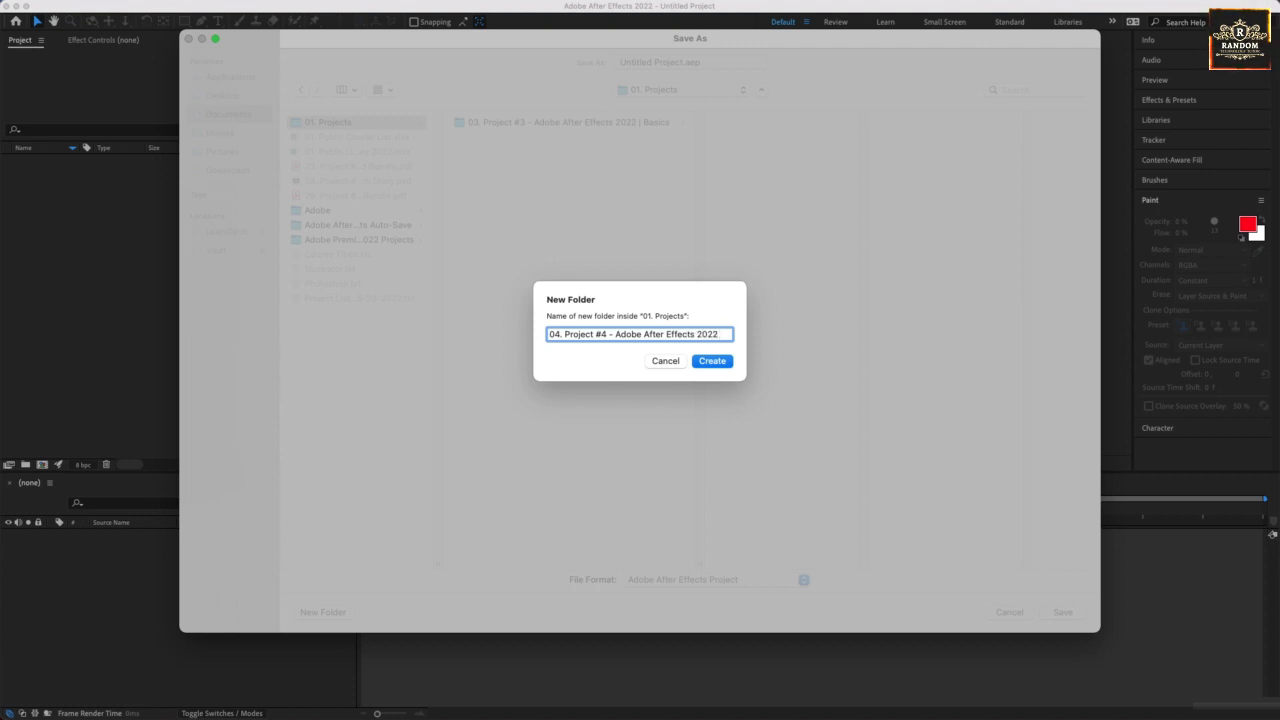
text(| Projects)
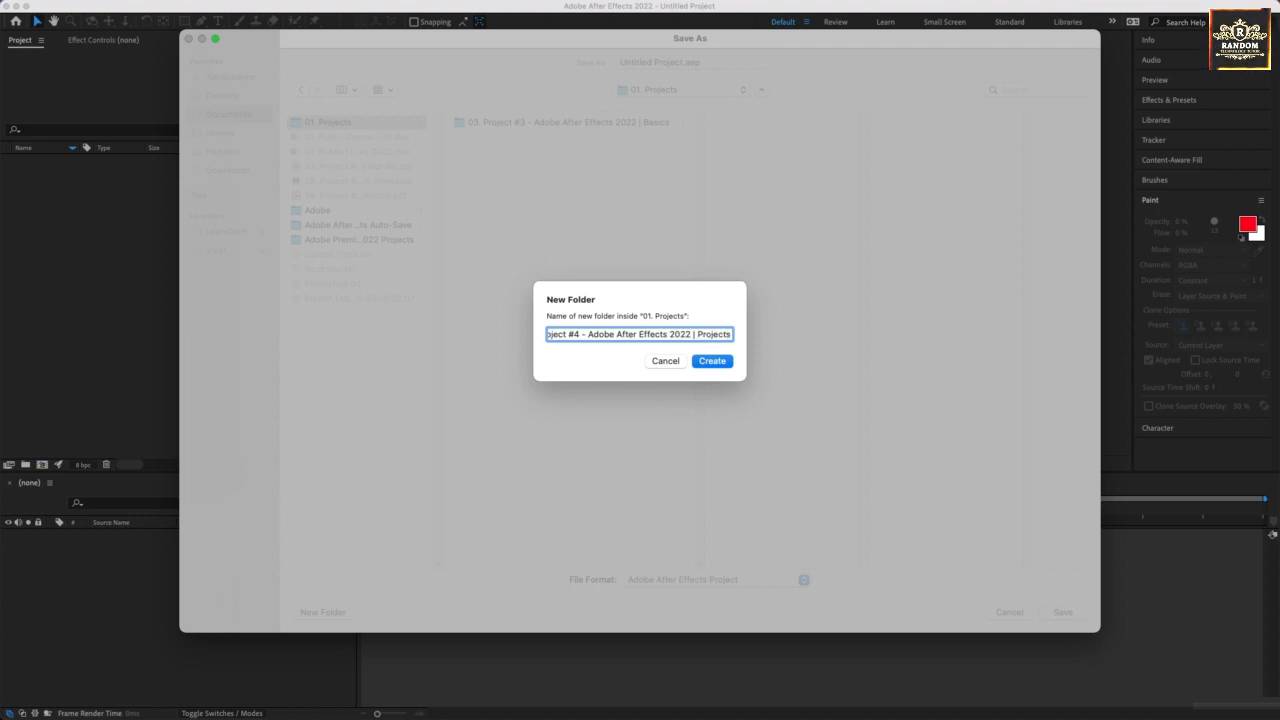
key(Return)
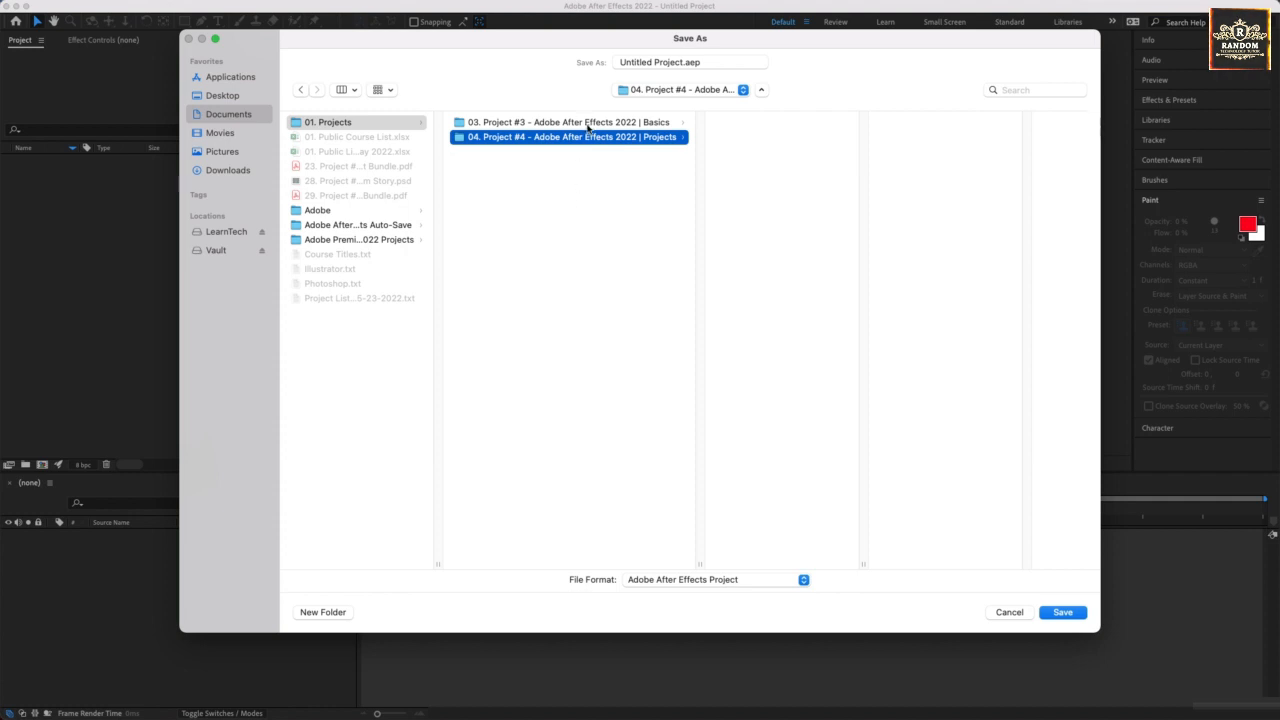
Save the project in the new Project #4 folder, using the copied folder name as the .aep file name.
right_click(588, 132)
click(600, 143)
key(super+c)
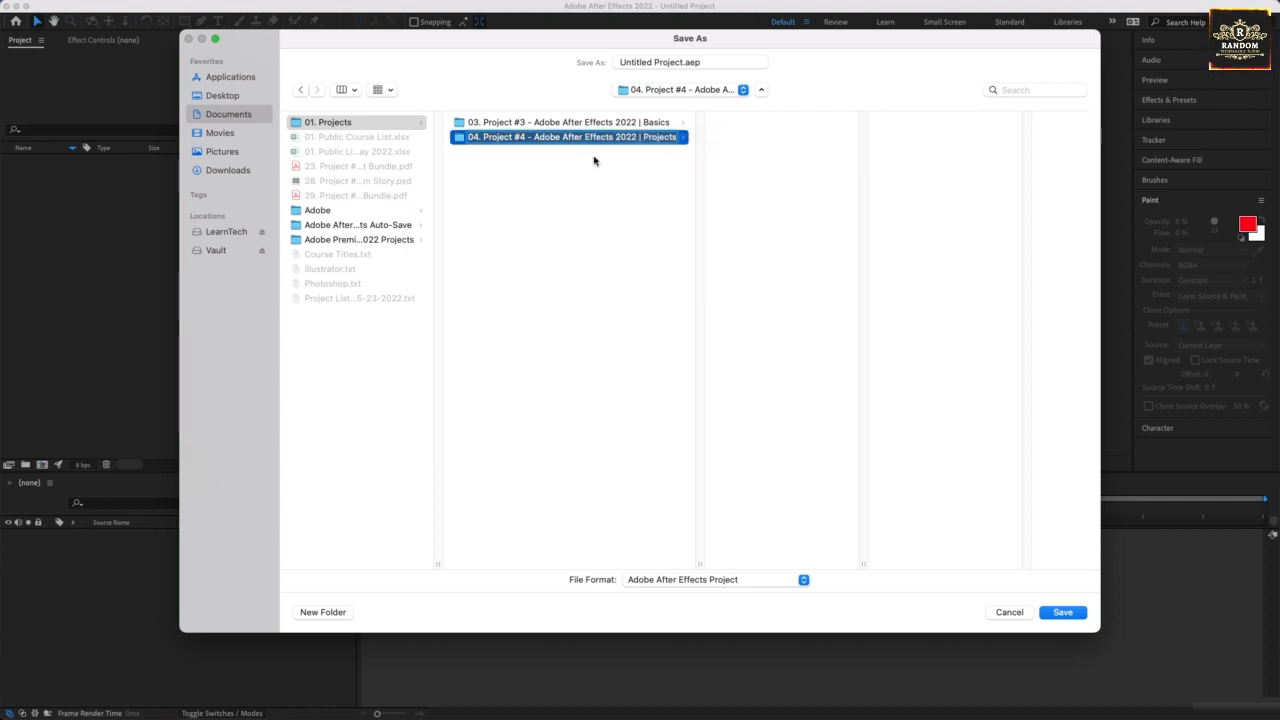
click(664, 124)
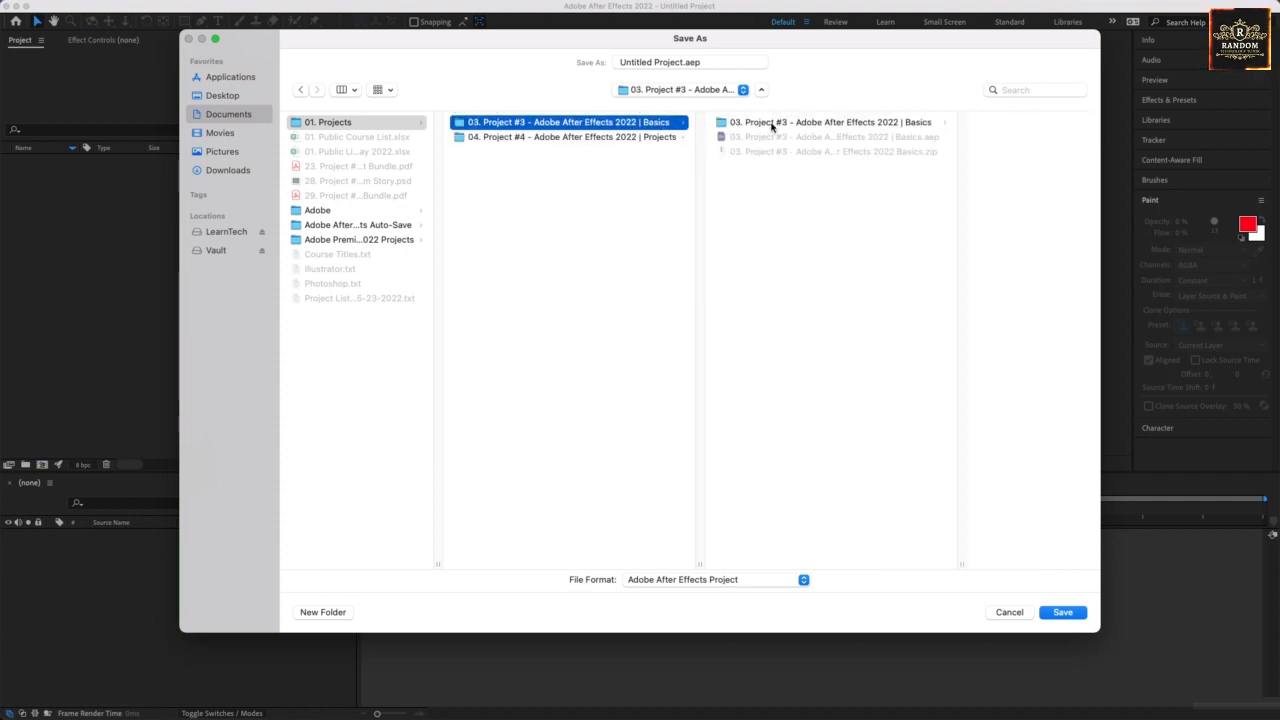
click(676, 136)
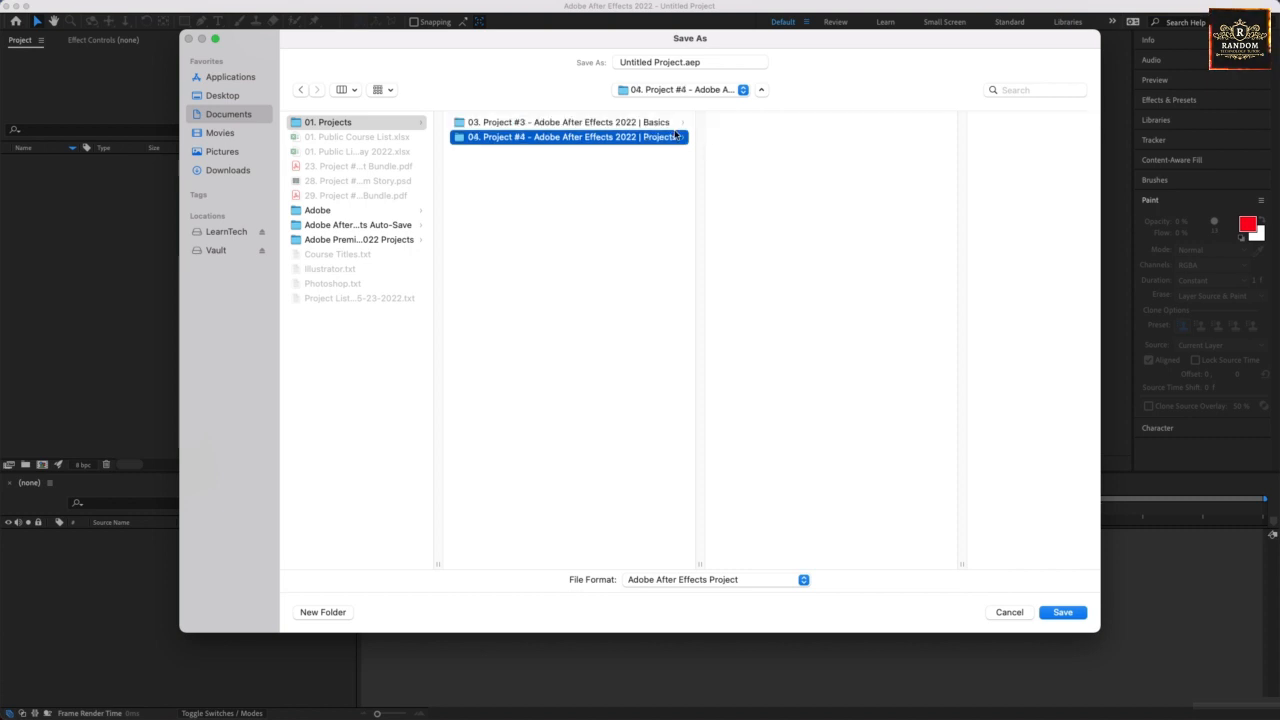
key(Tab)
key(super+v)
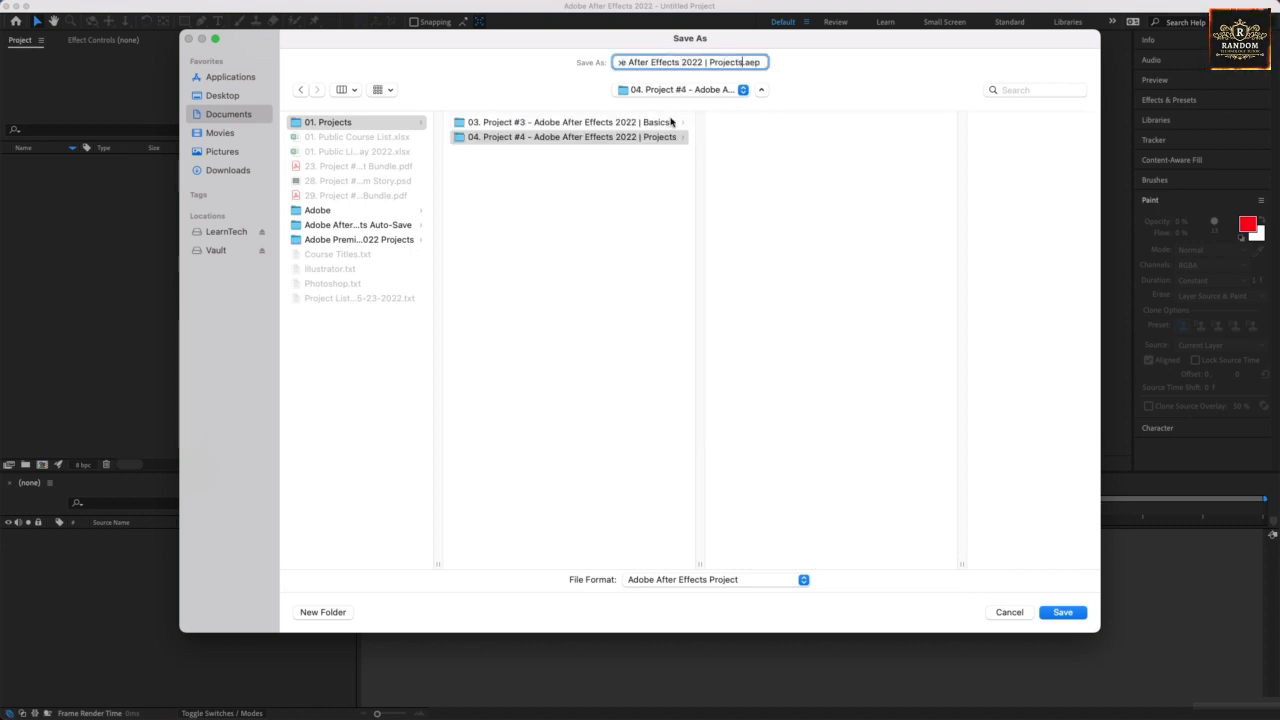
click(1056, 618)
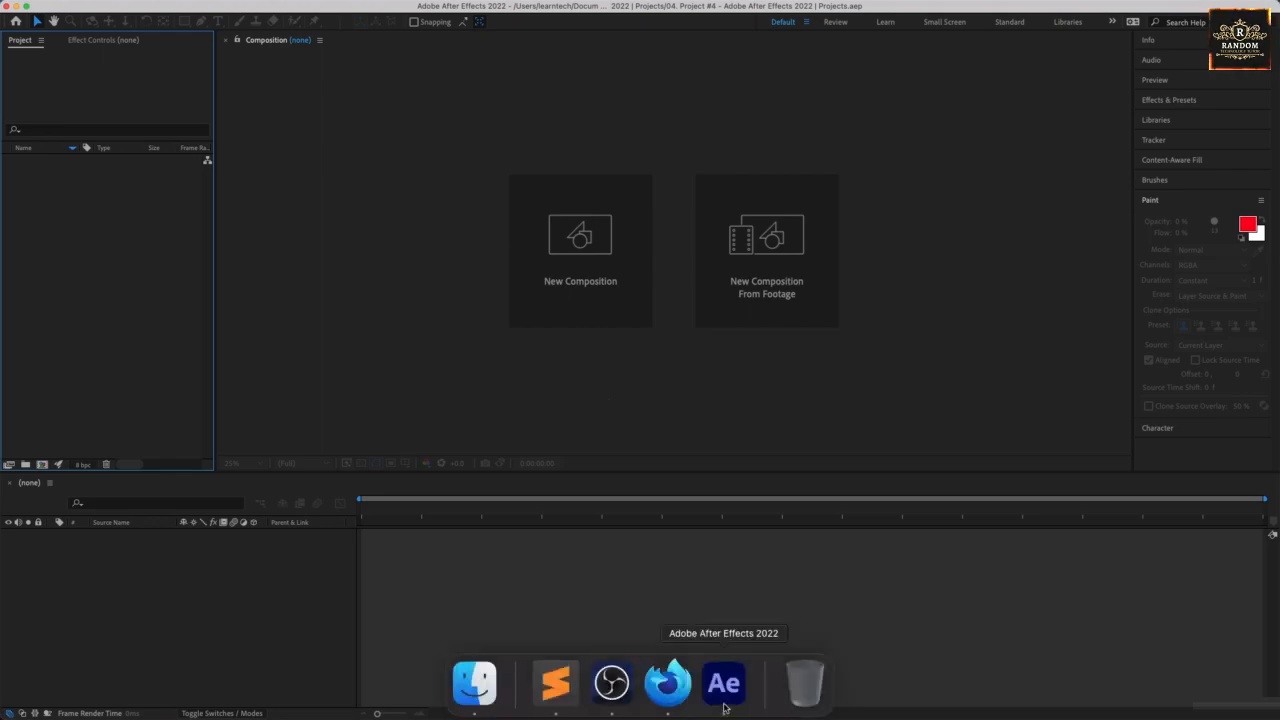
Switch to Firefox, reveal the downloaded Project #4 zip in Finder and move it to the Documents folder.
click(682, 700)
click(1191, 43)
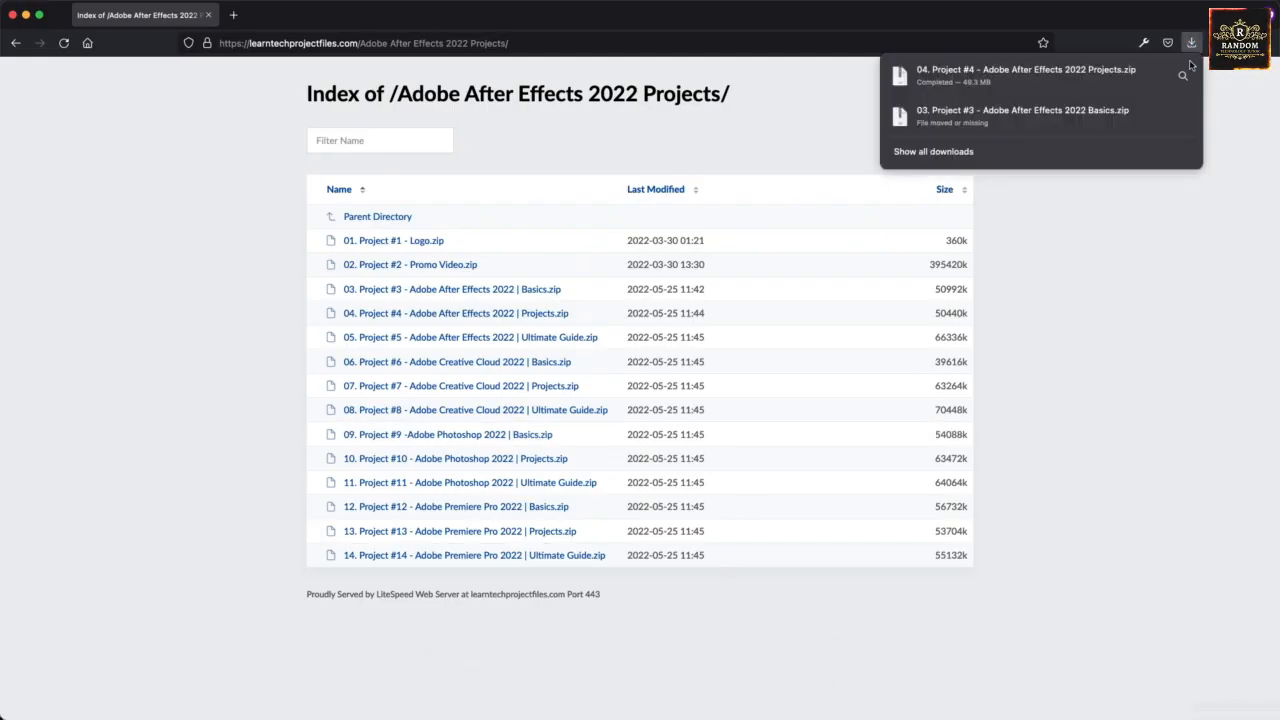
click(1187, 74)
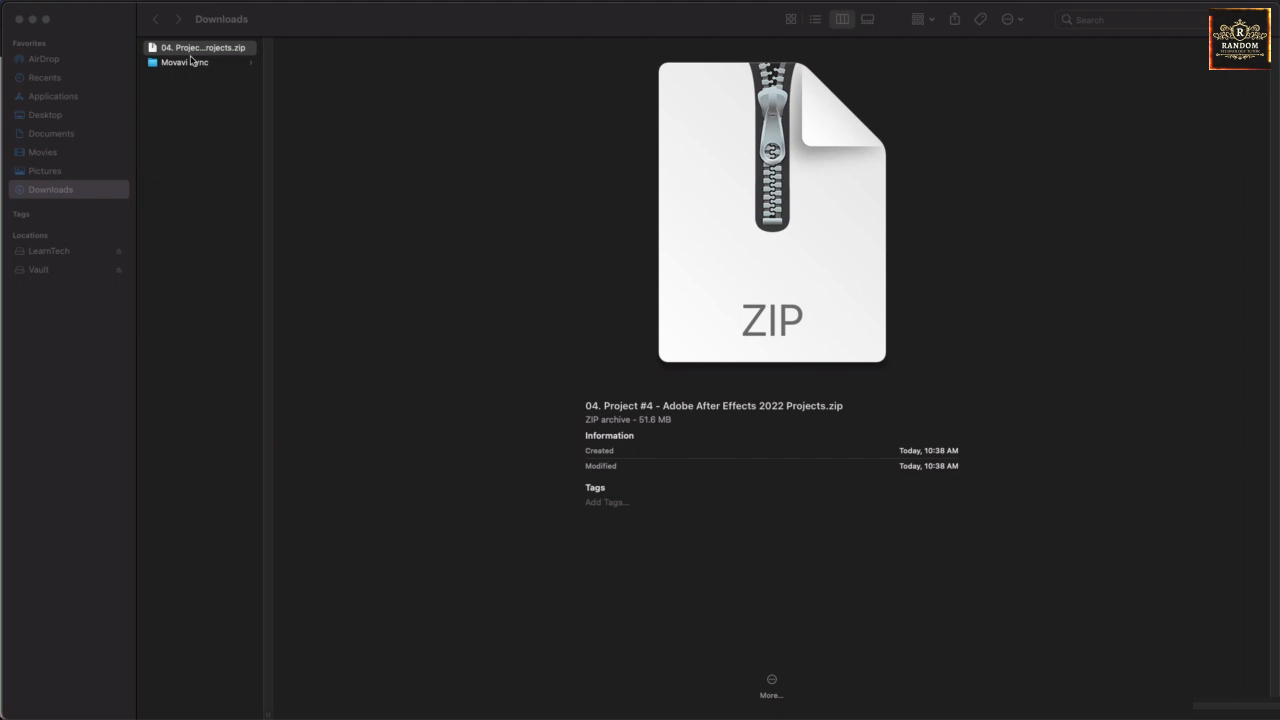
drag(194, 53, 77, 135)
click(66, 136)
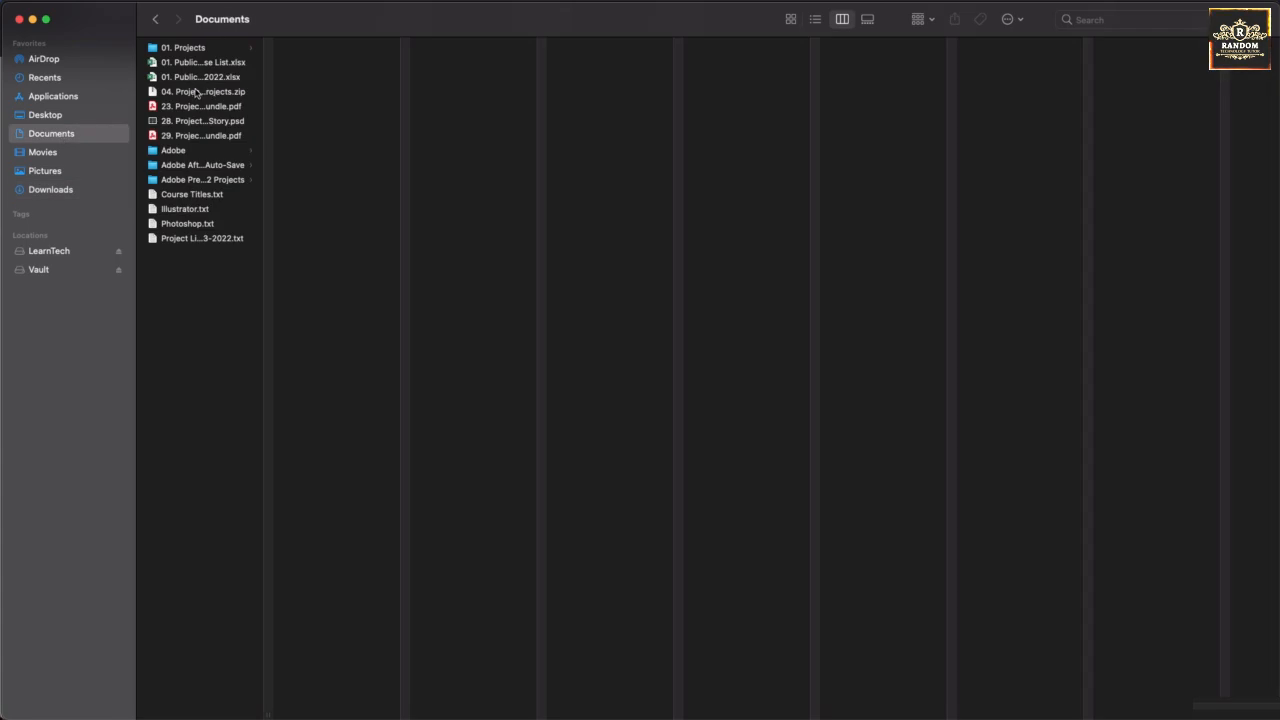
Move the Project #4 zip into its project folder under 01. Projects and extract it there.
click(199, 92)
drag(199, 92, 460, 100)
double_click(460, 64)
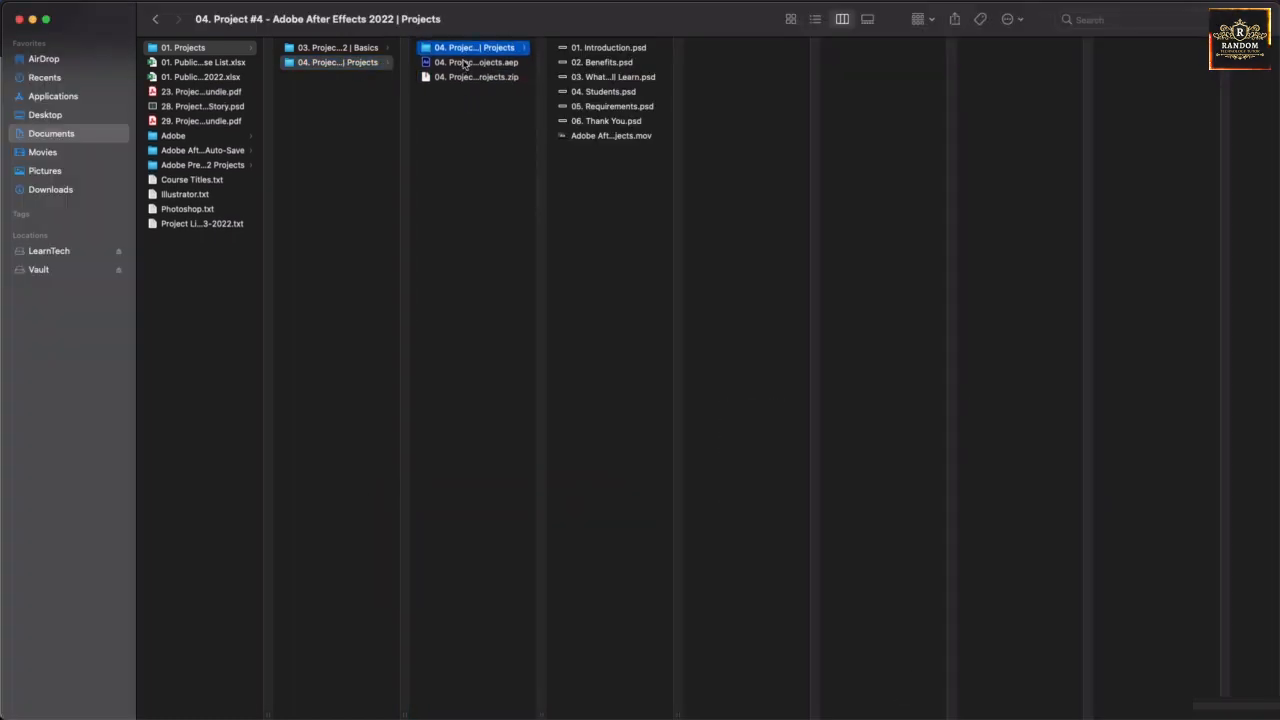
Preview the extracted files one by one, from 01. Introduction.psd through to the Adobe After Effects 2022 Projects.mov video.
click(588, 48)
key(Down)
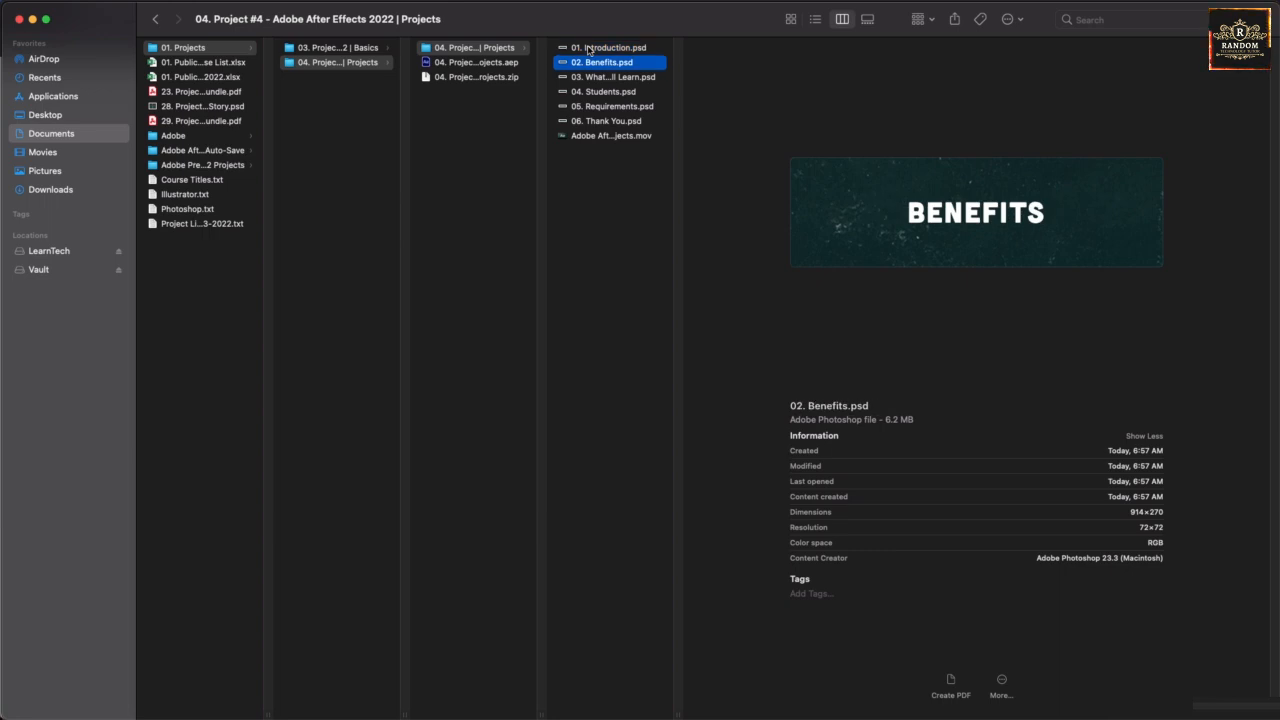
key(Down)
key(Down)
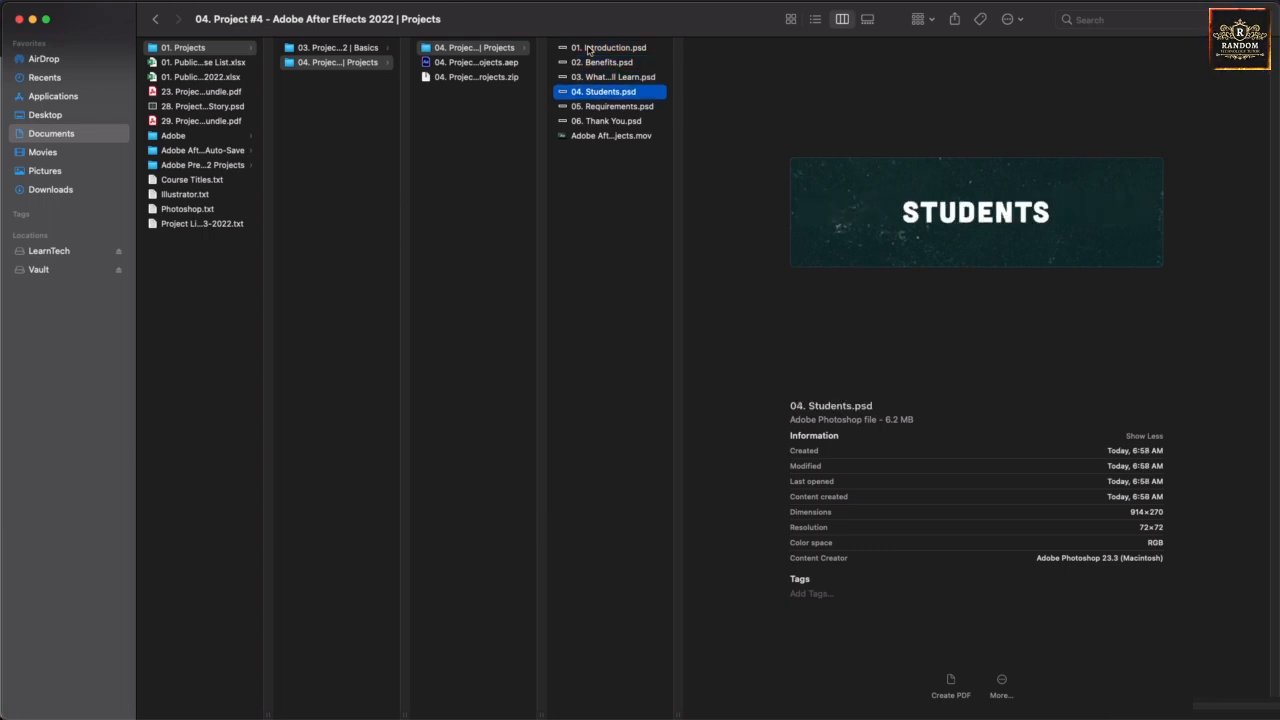
key(Down)
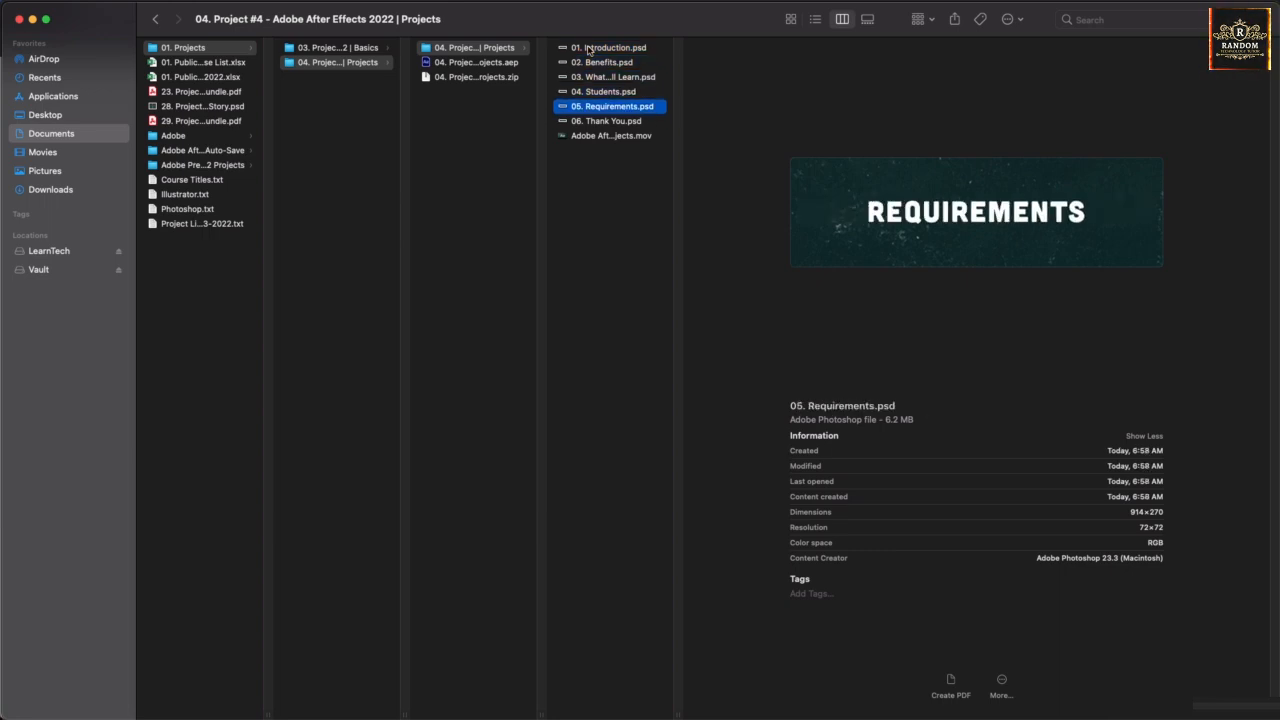
key(Down)
key(Down)
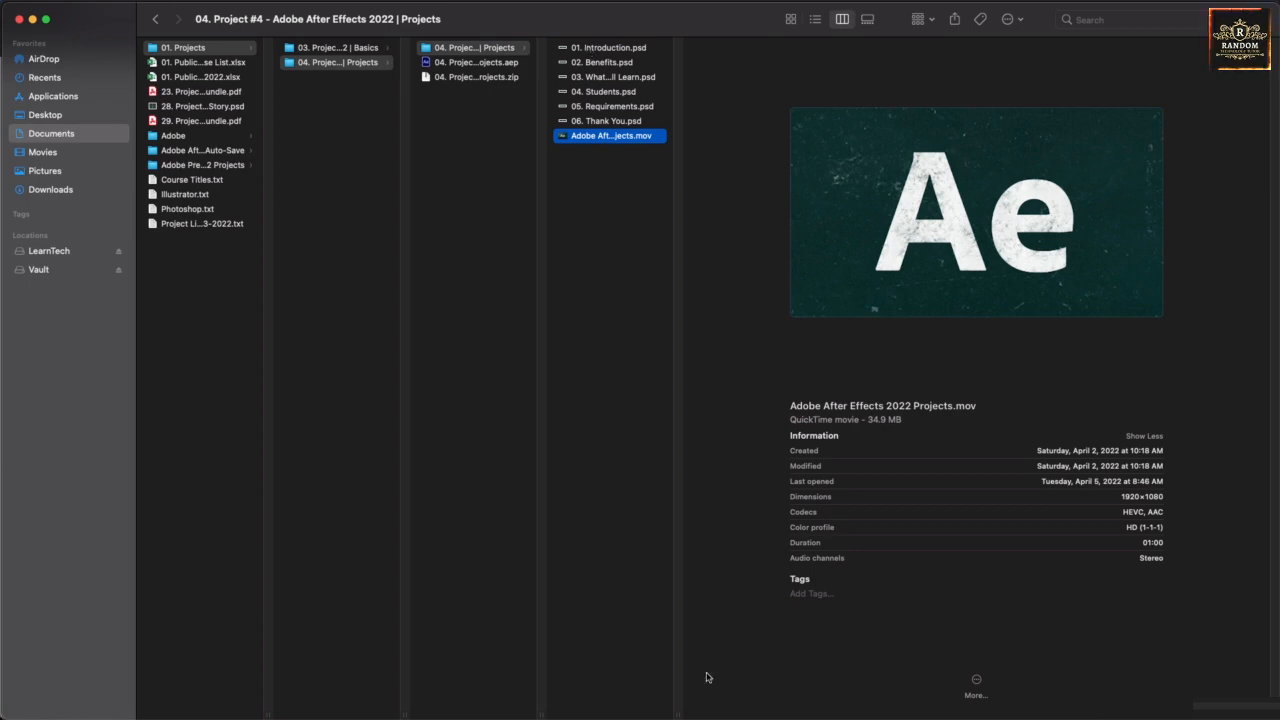
Switch to After Effects and import the six PSD title files and Adobe After Effects 2022 Projects.mov from the extracted folder as footage.
click(729, 706)
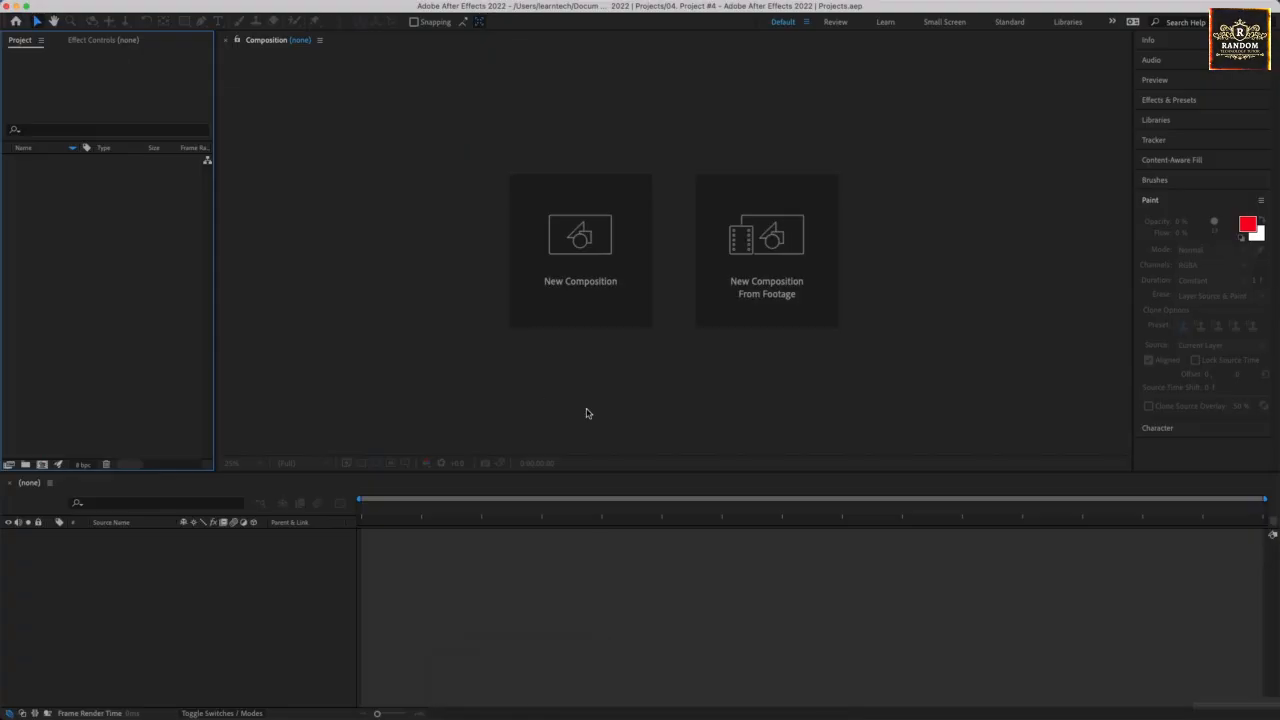
right_click(108, 296)
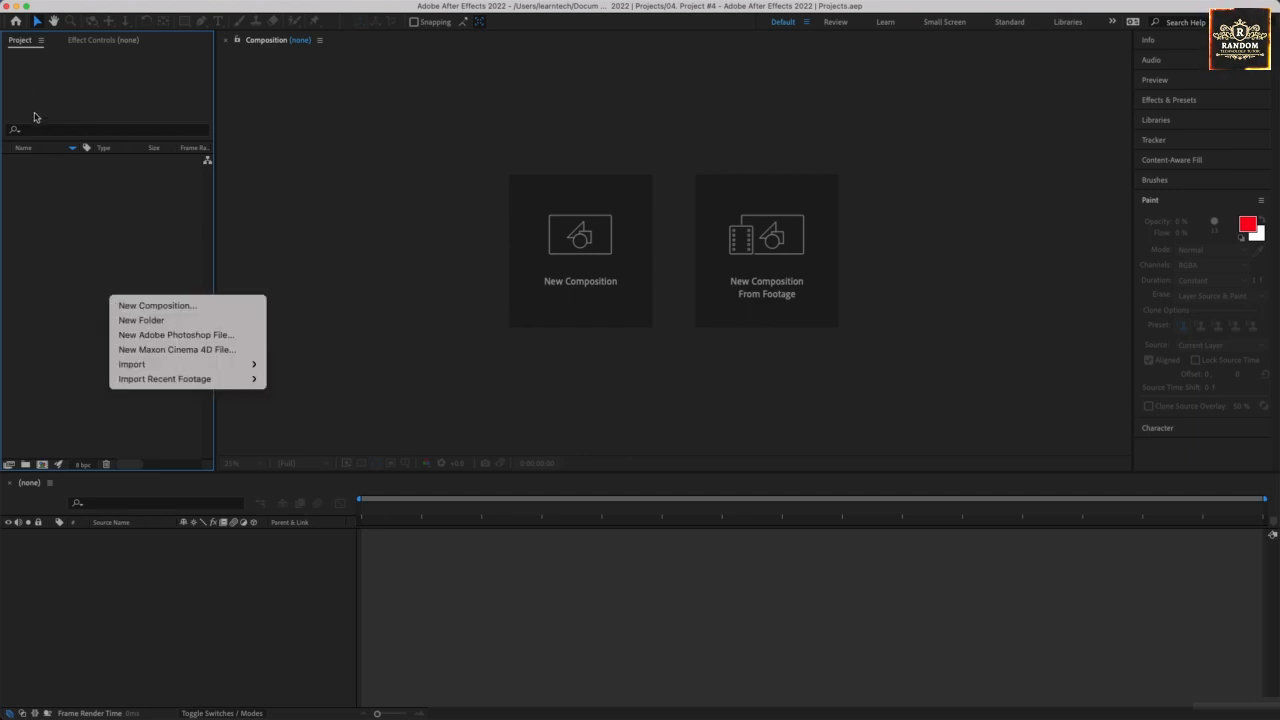
mouse_move(143, 368)
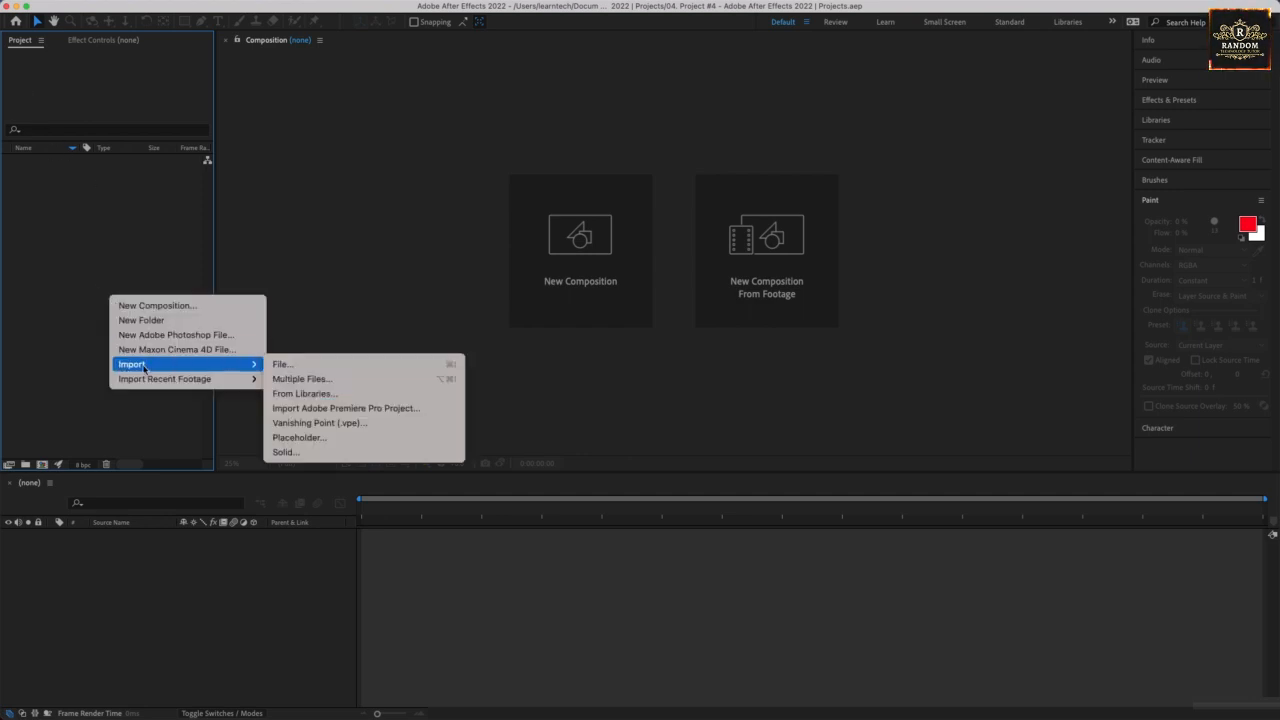
click(293, 372)
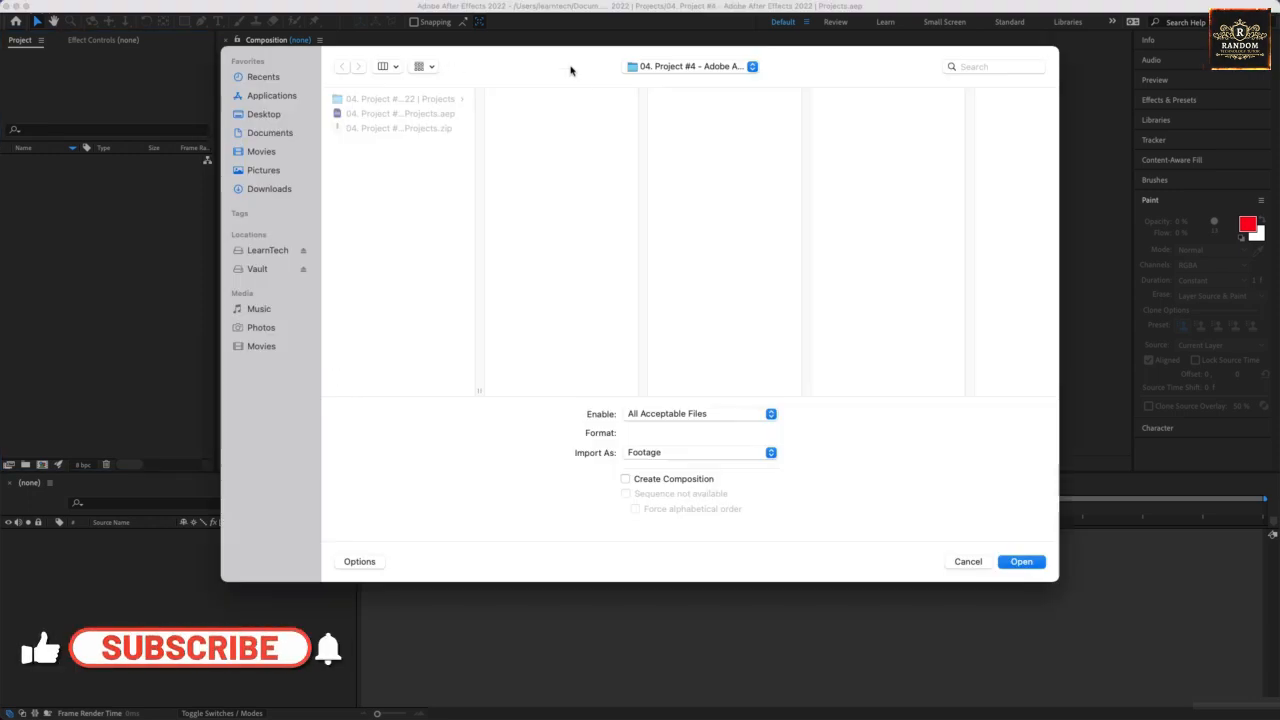
click(382, 100)
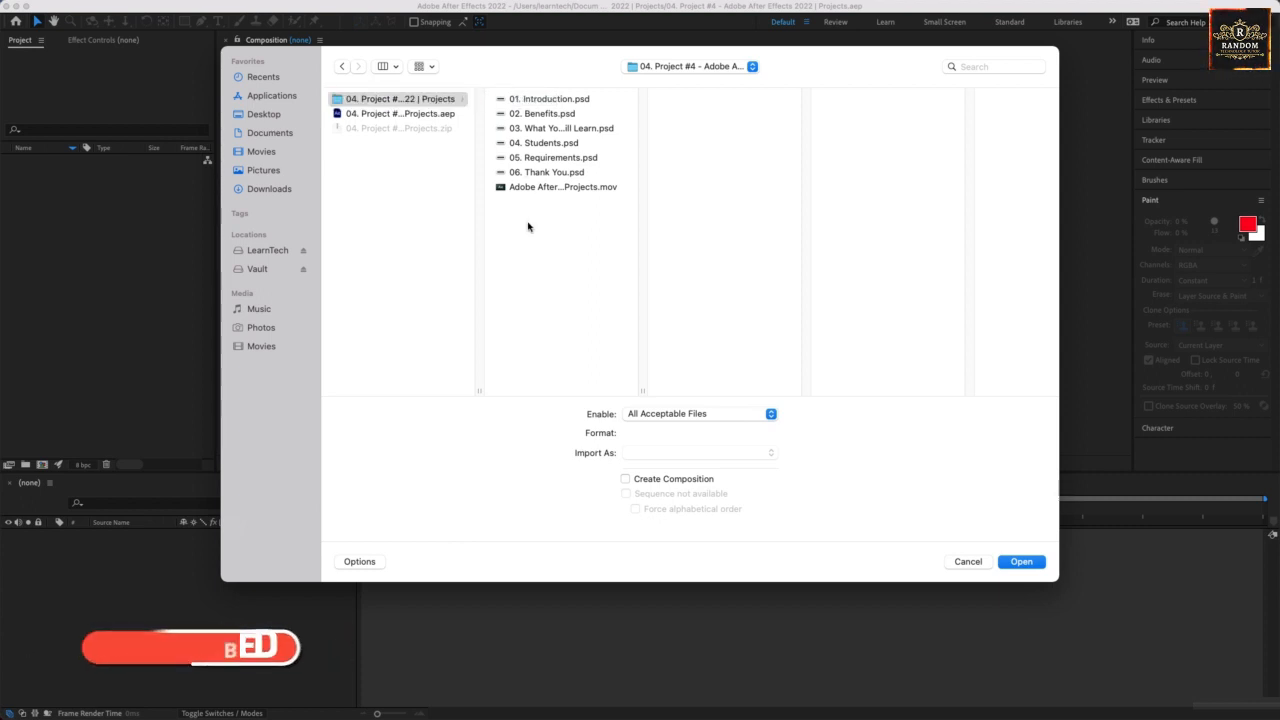
drag(526, 223, 551, 94)
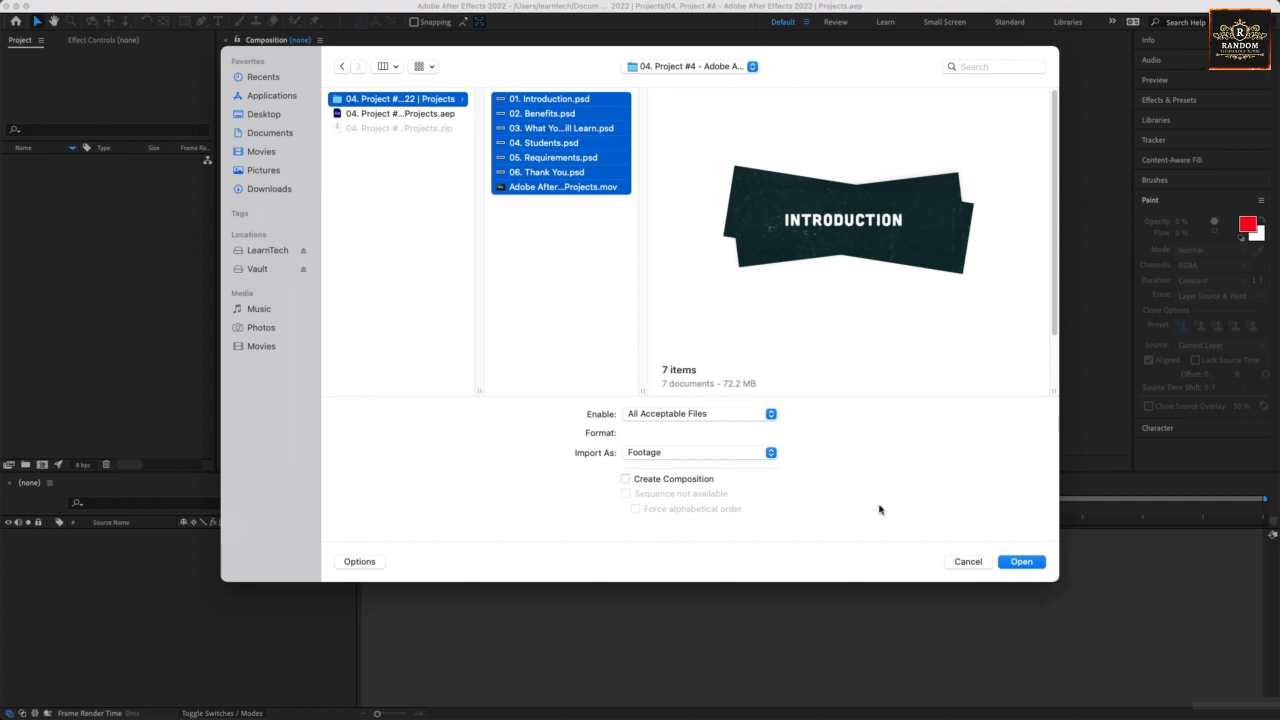
click(1020, 561)
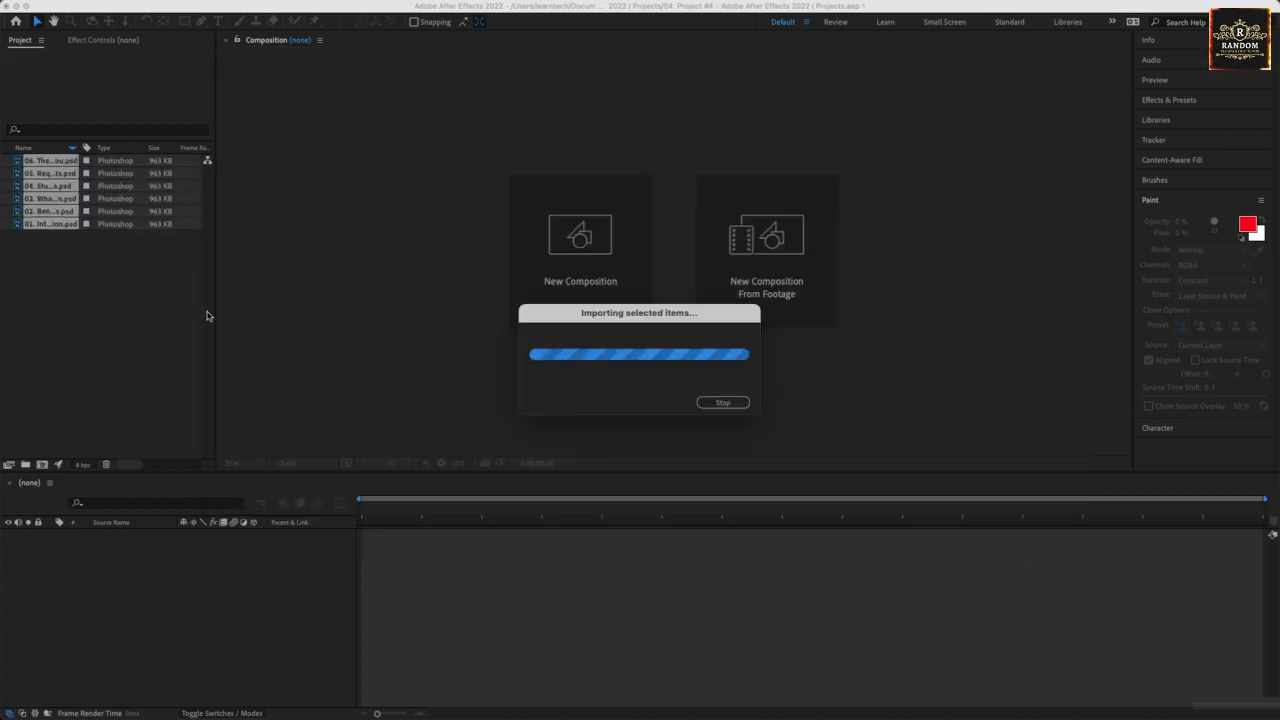
Create a composition from the imported Adobe After Effects 2022 Projects.mov clip.
click(150, 303)
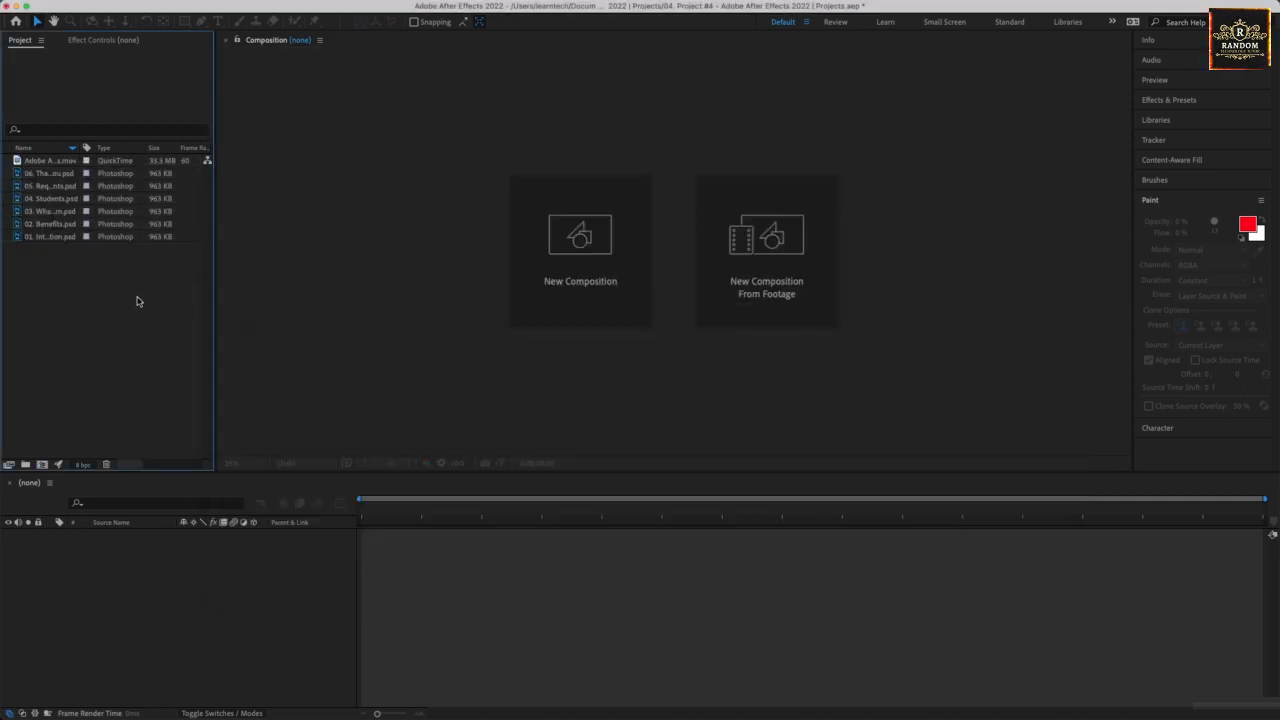
click(43, 162)
drag(43, 162, 104, 580)
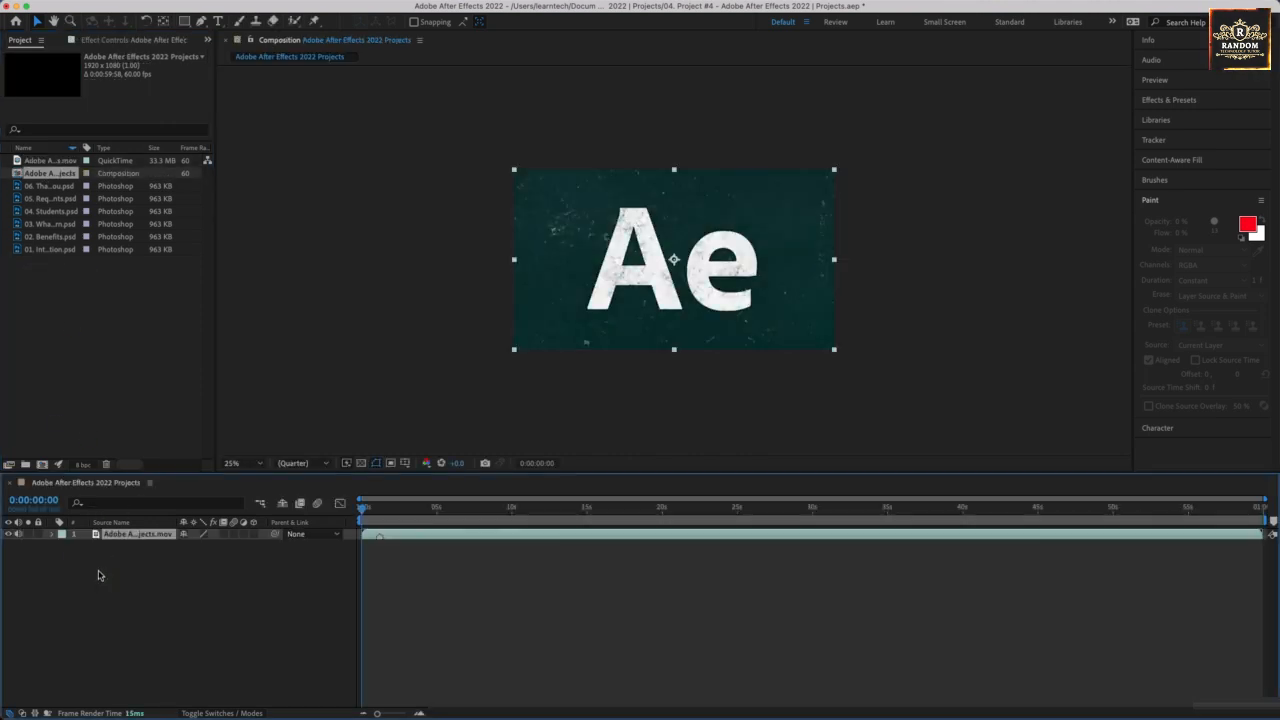
Scrub through the opening of the video and set the current time to 0:00:11:00.
drag(385, 508, 568, 514)
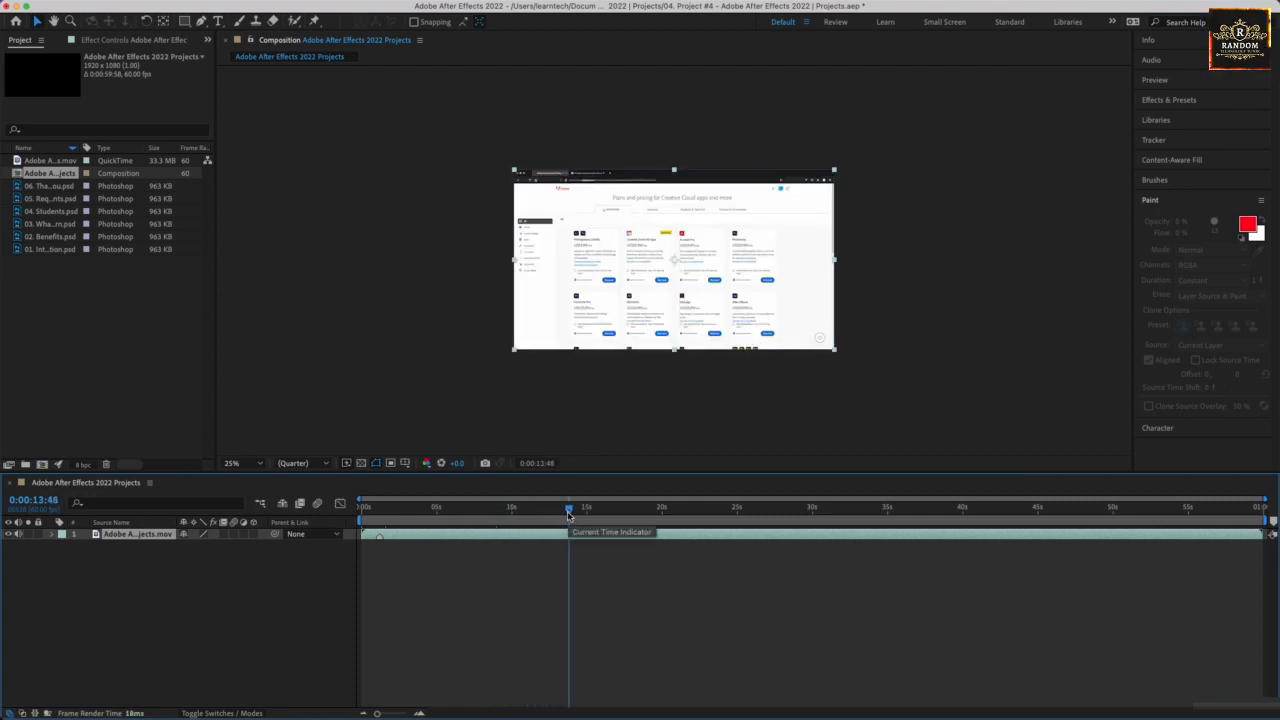
mouse_move(568, 514)
mouse_down()
mouse_move(427, 512)
mouse_move(545, 512)
mouse_up()
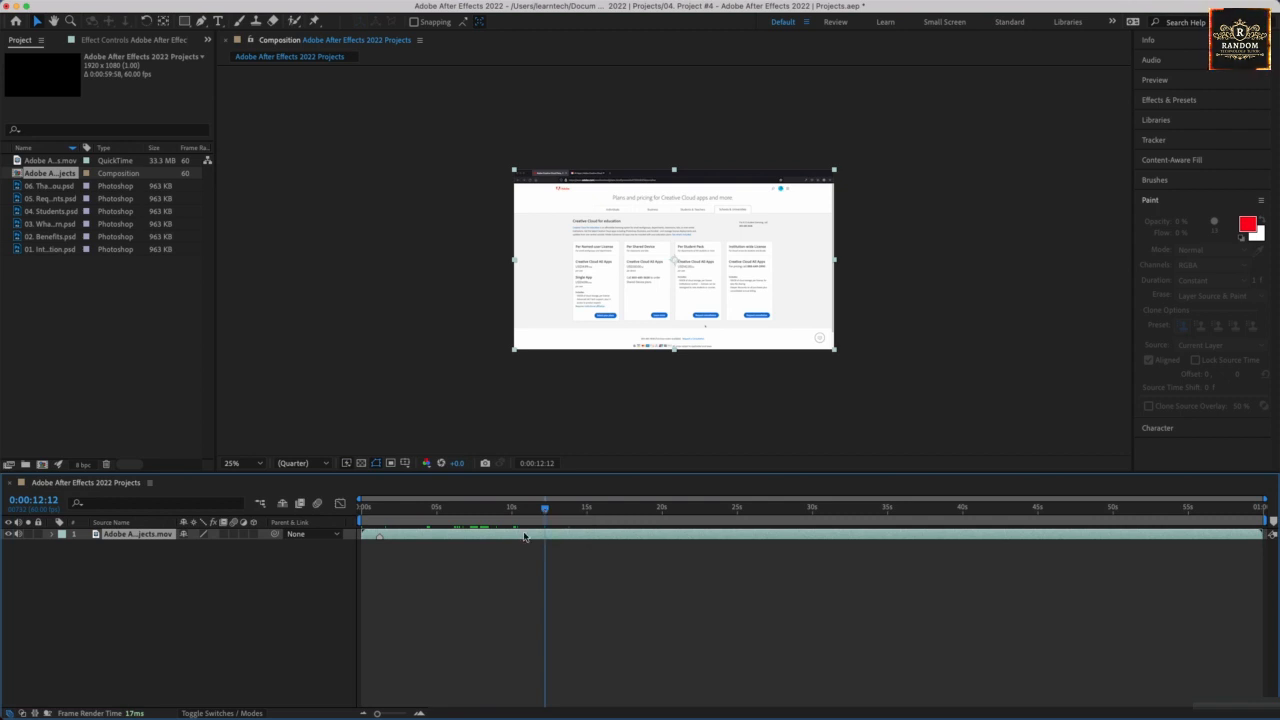
drag(546, 513, 520, 513)
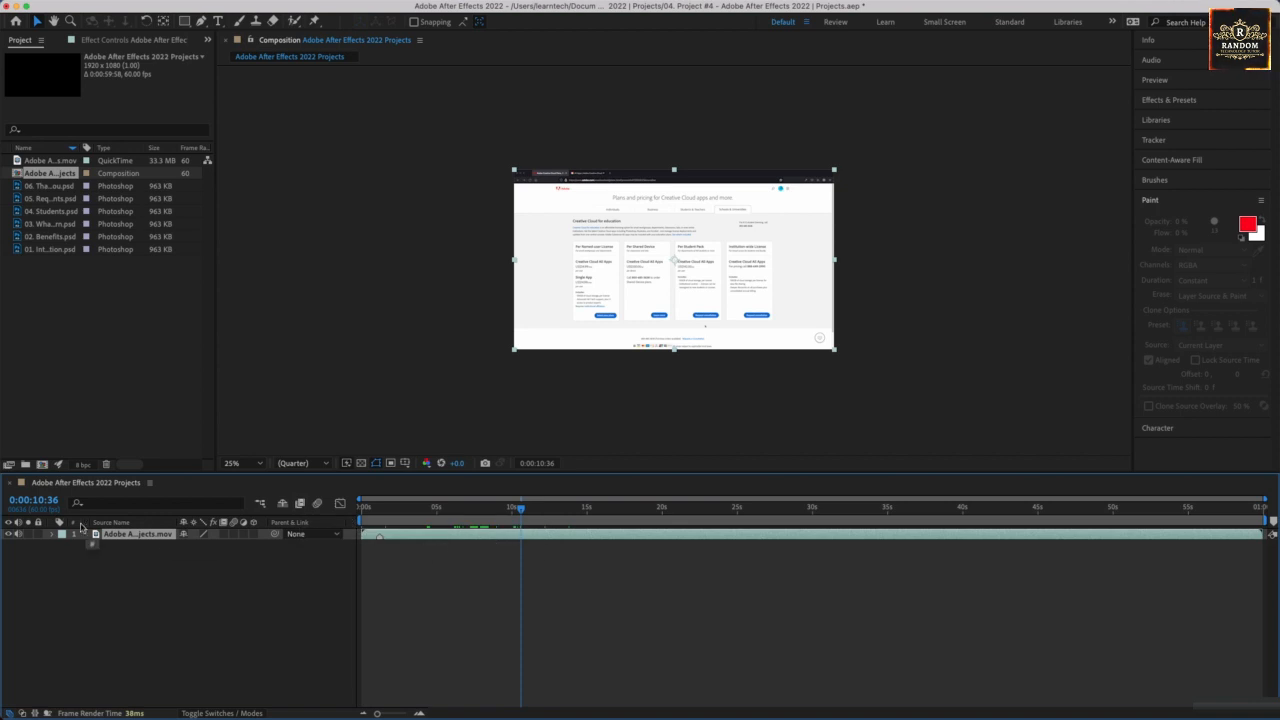
click(42, 500)
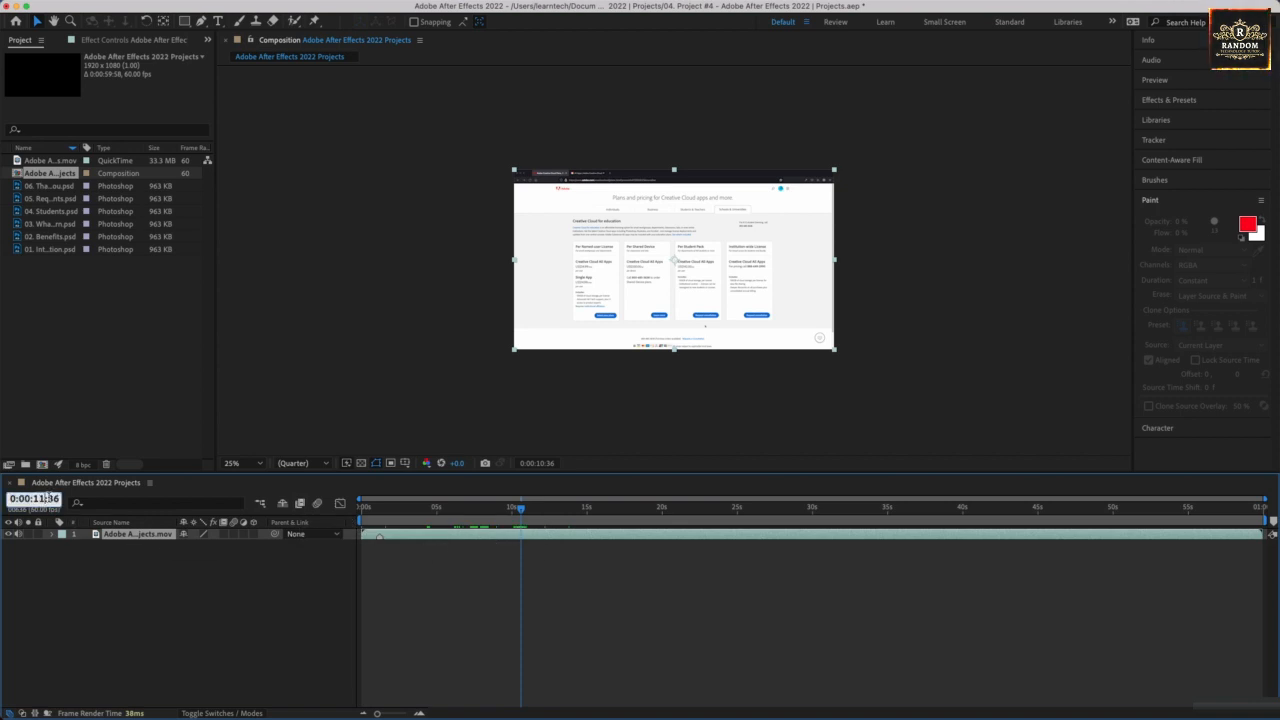
text(0:00:11:00)
key(Return)
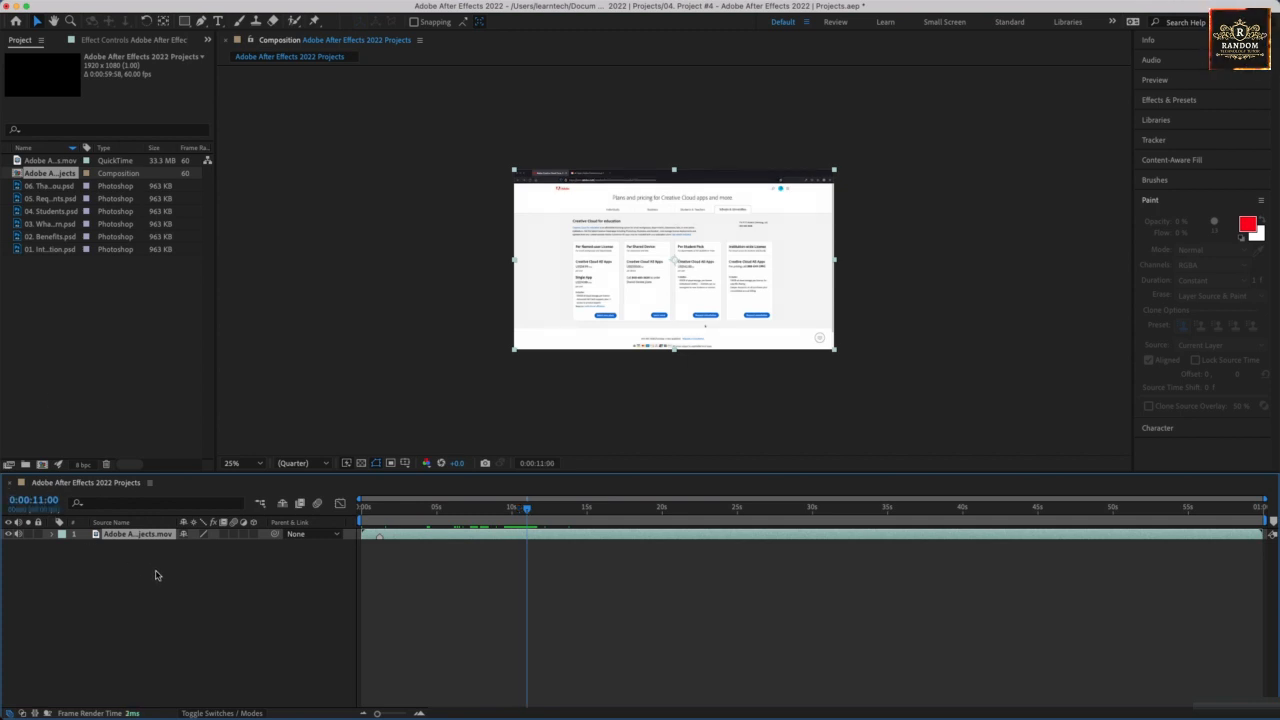
Add 01. Introduction.psd above the video layer and trim it to run from 0:00:11:00 to about 15 seconds.
click(40, 249)
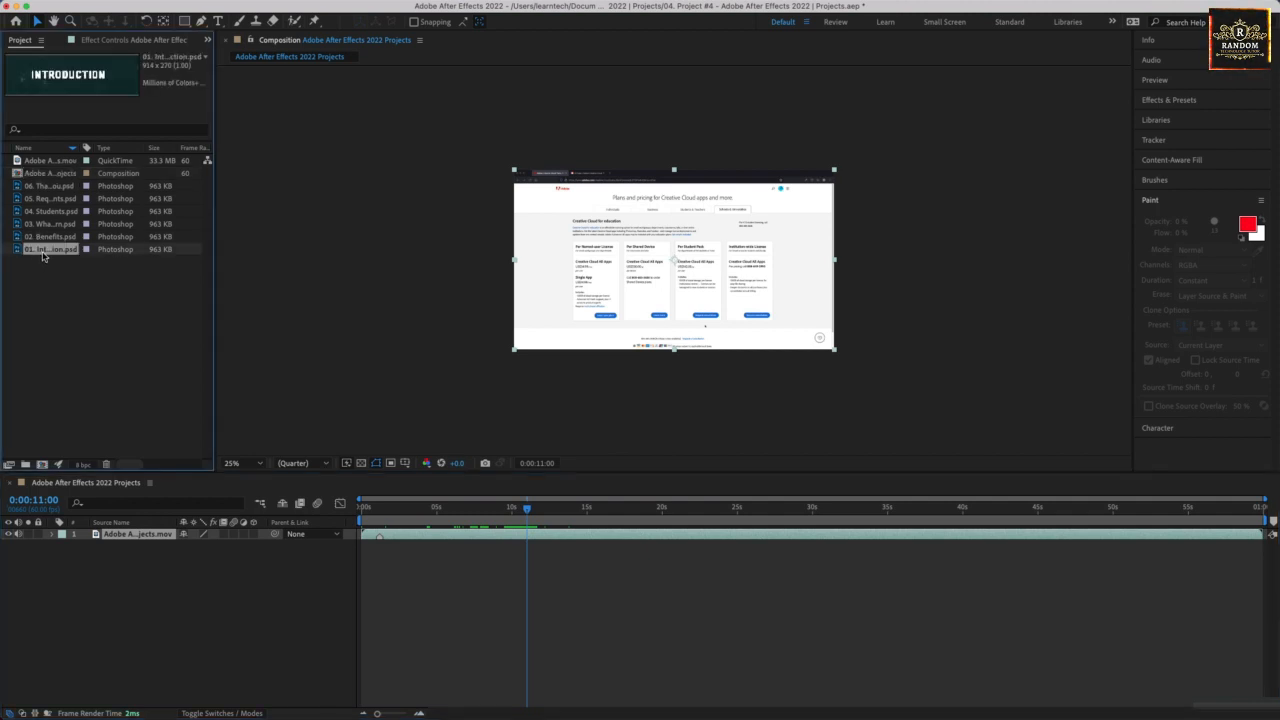
drag(43, 256, 98, 533)
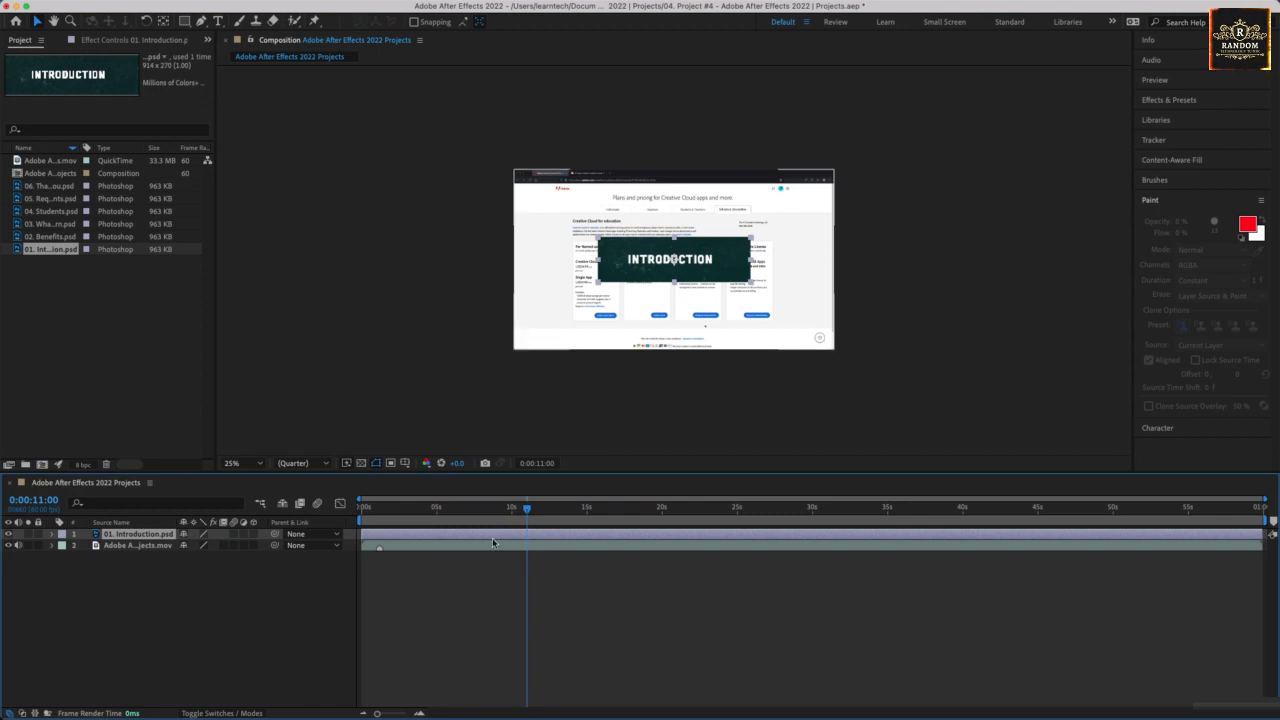
drag(363, 534, 529, 533)
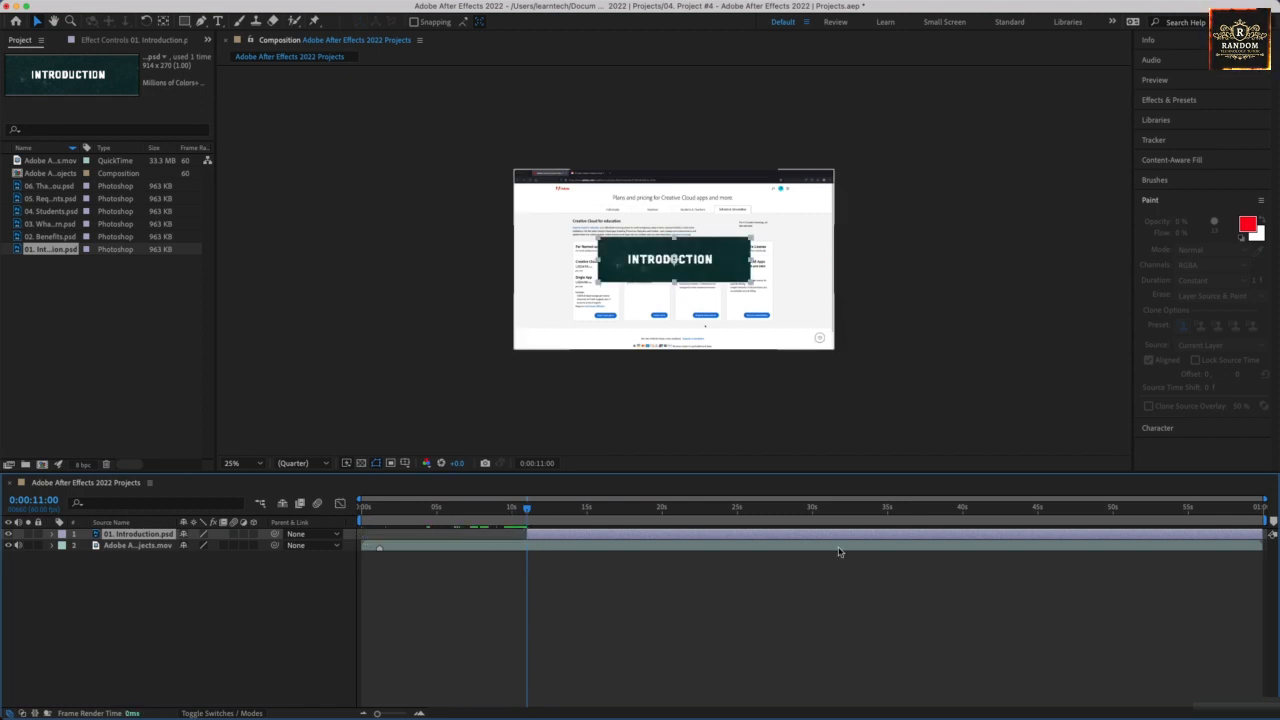
drag(1272, 534, 595, 561)
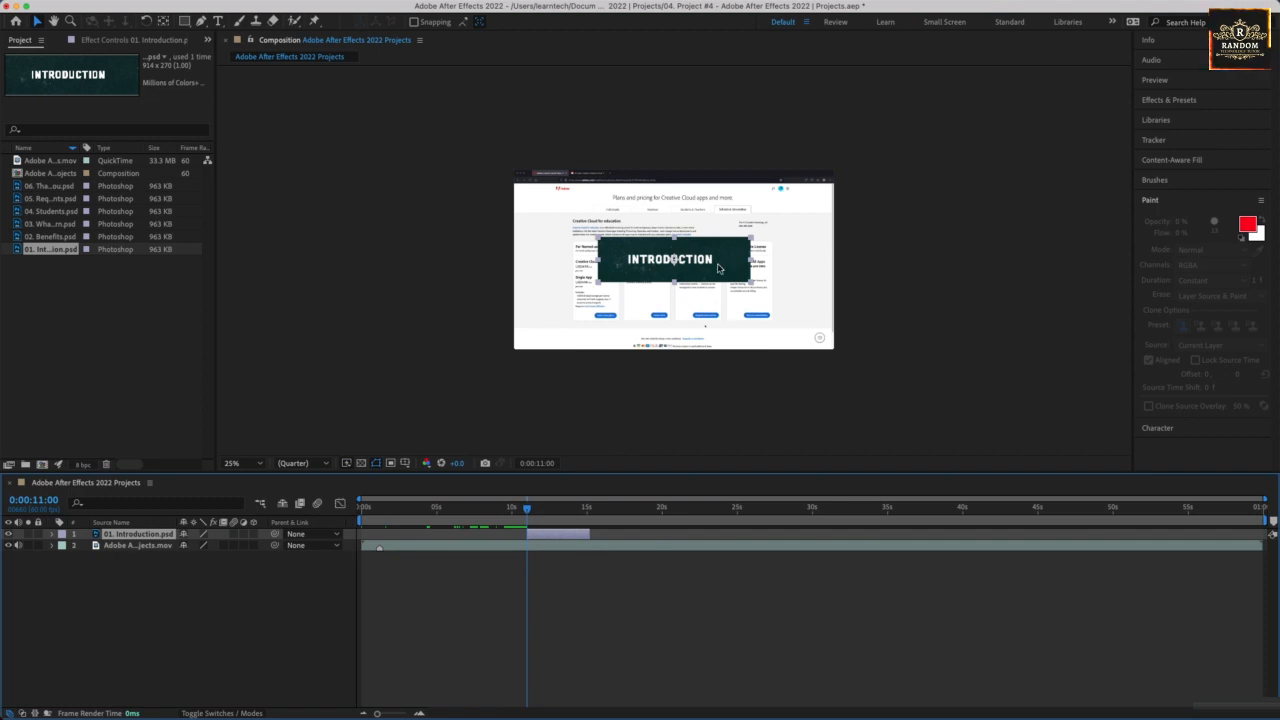
Place the INTRODUCTION banner in the lower-left corner of the video frame and extend its layer's end to about 20 seconds.
drag(707, 267, 627, 336)
click(675, 406)
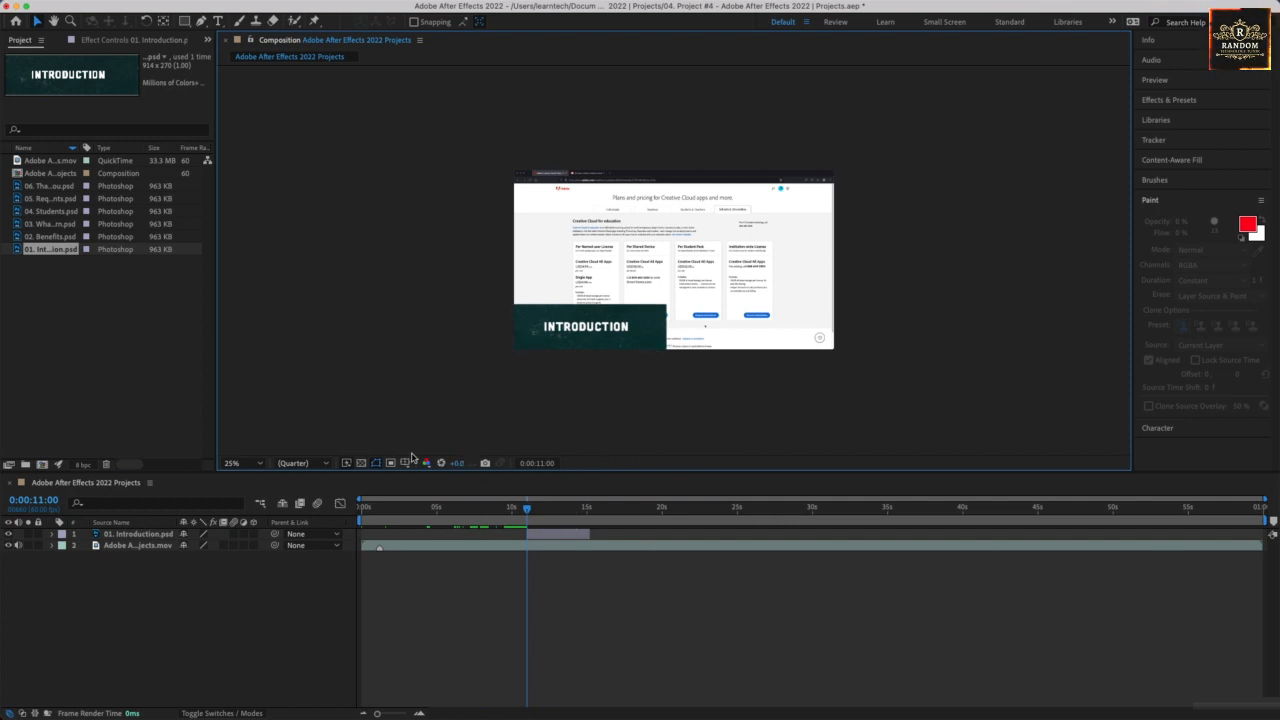
drag(594, 535, 659, 533)
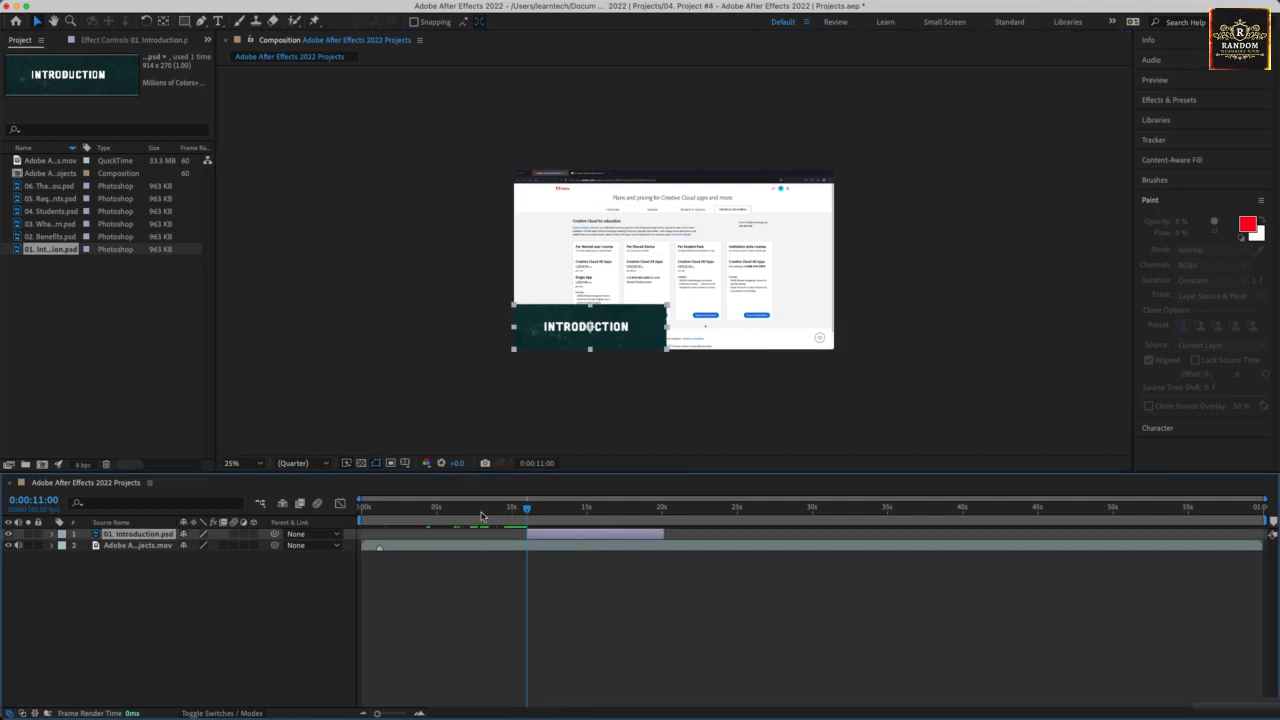
Keyframe the 01. Introduction.psd layer's opacity from 0% at 0:00:11:00 to 100% at 0:00:13:00.
click(53, 535)
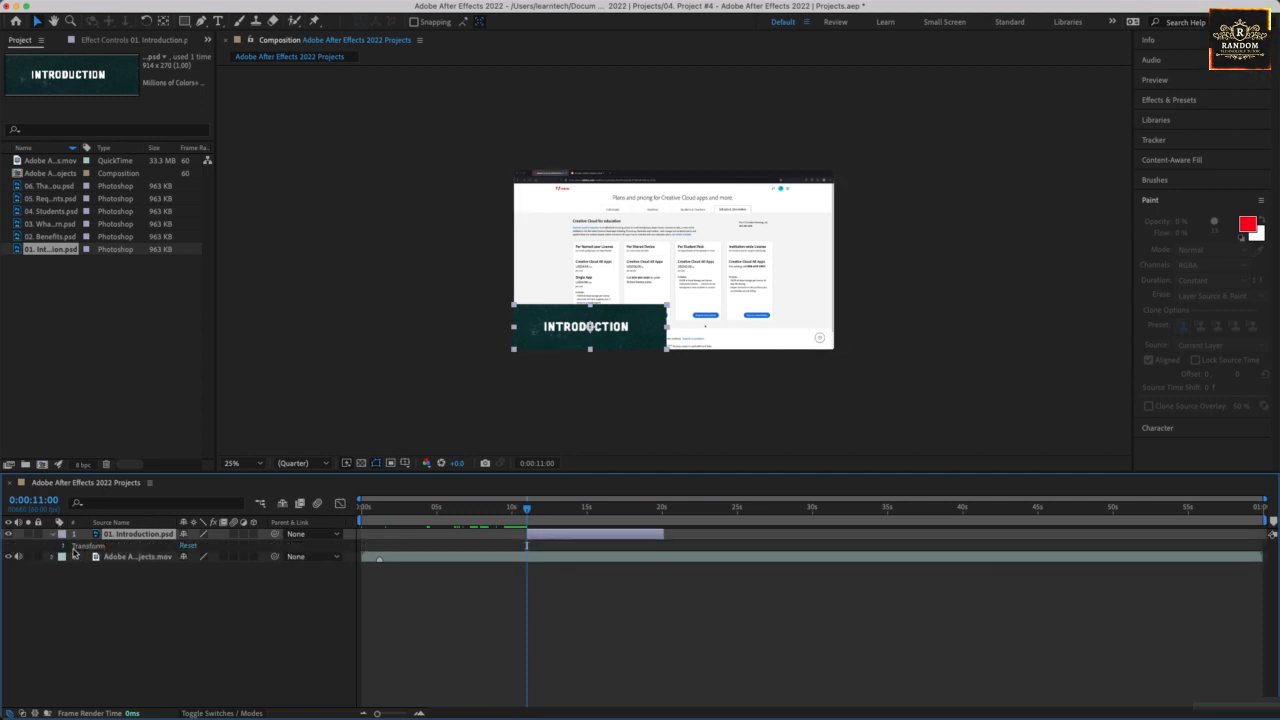
click(64, 546)
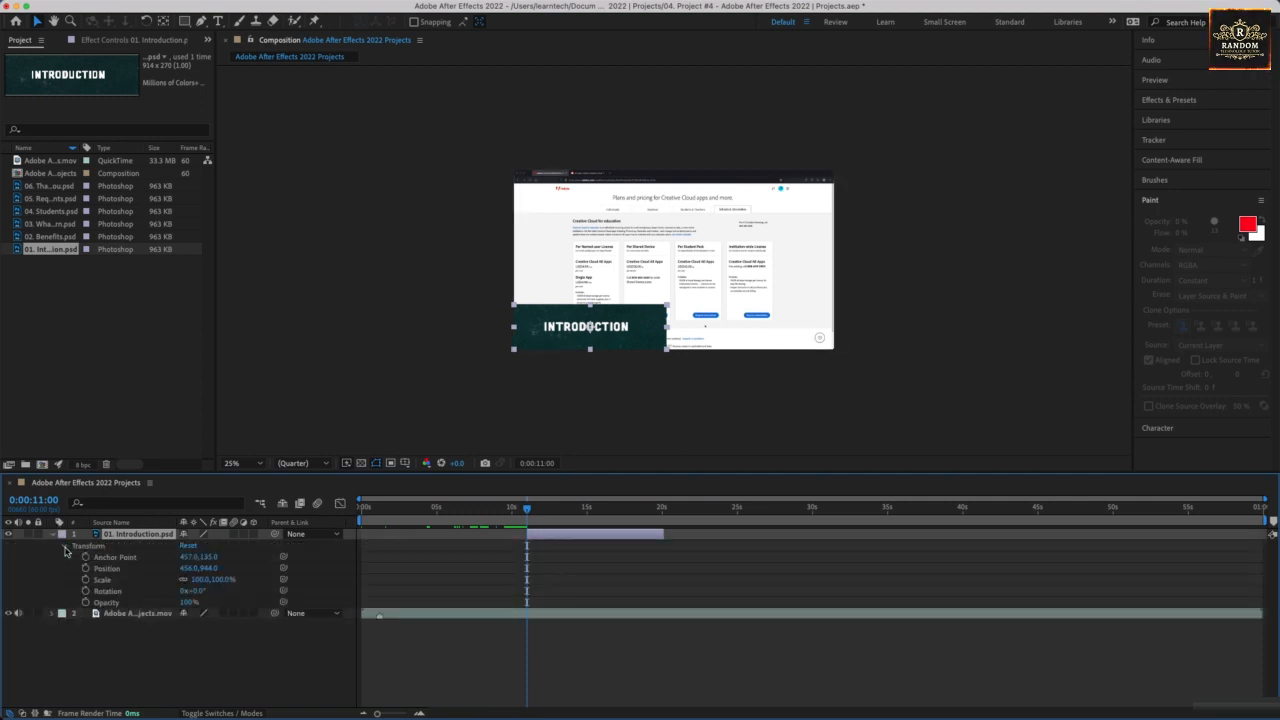
click(85, 603)
drag(186, 603, 20, 596)
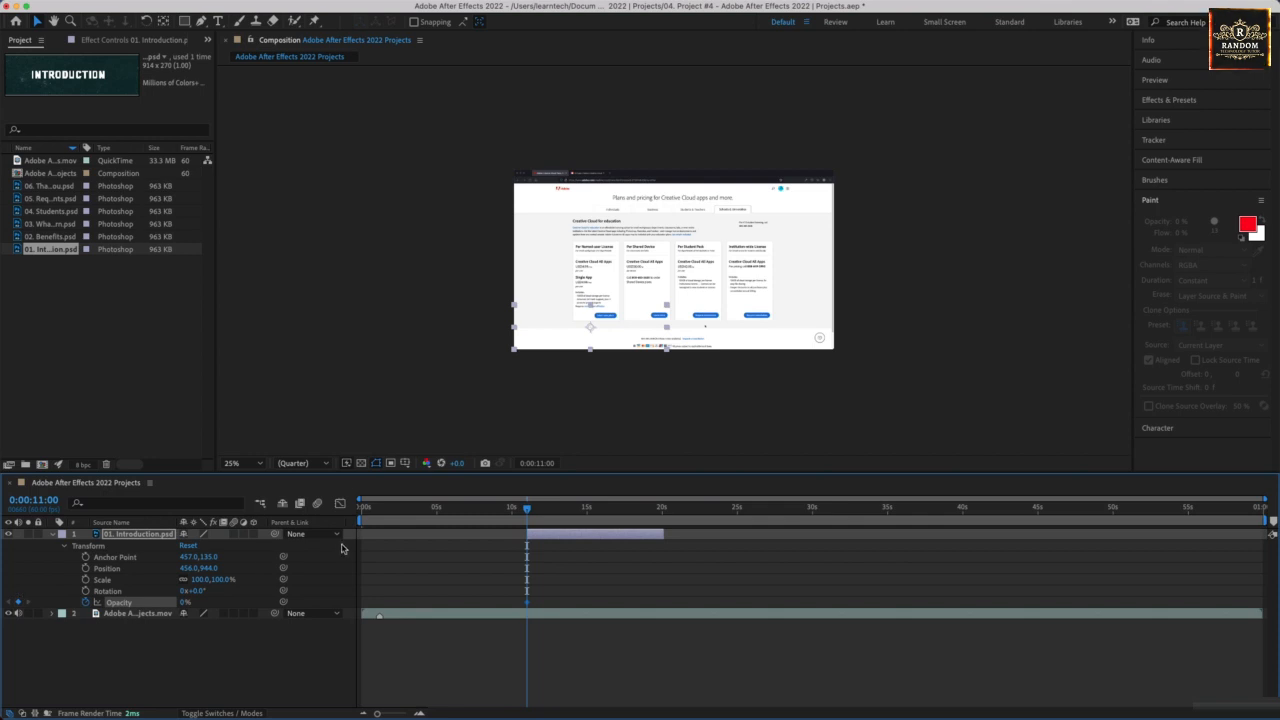
drag(527, 510, 559, 513)
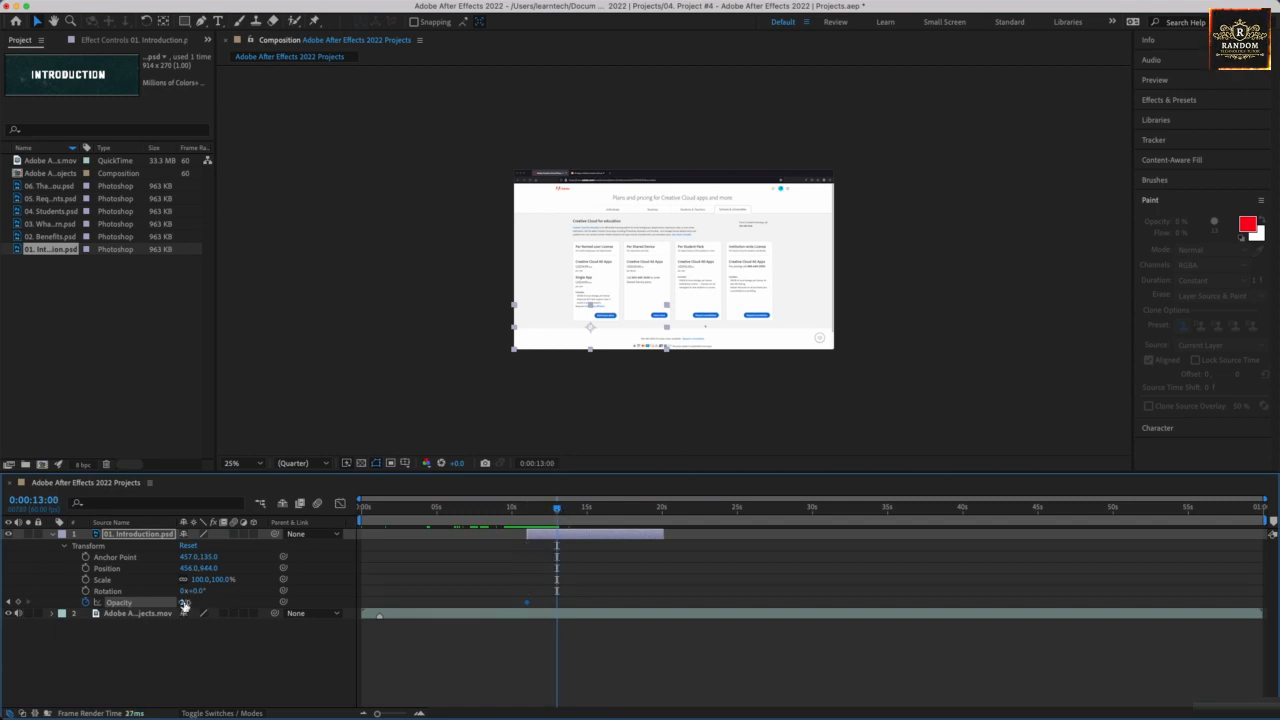
drag(184, 606, 446, 629)
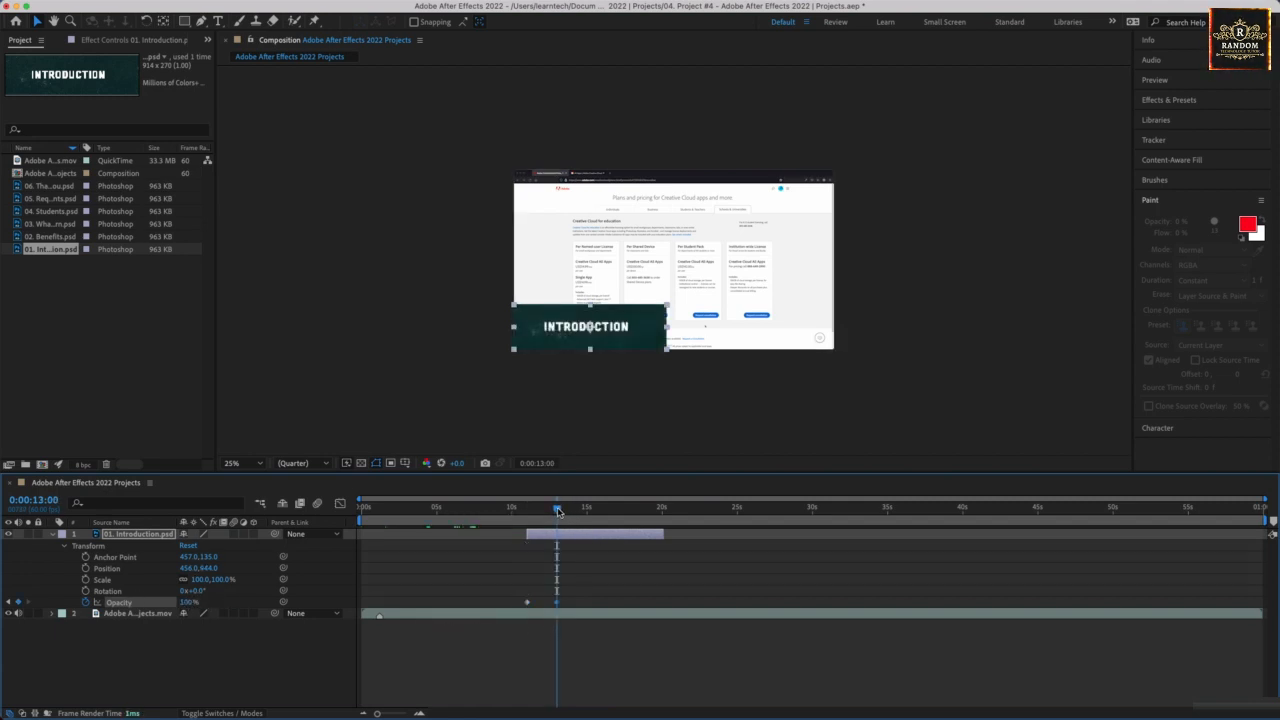
Add a 0% opacity keyframe to the 01. Introduction.psd layer at 0:00:17:02.
drag(558, 511, 618, 525)
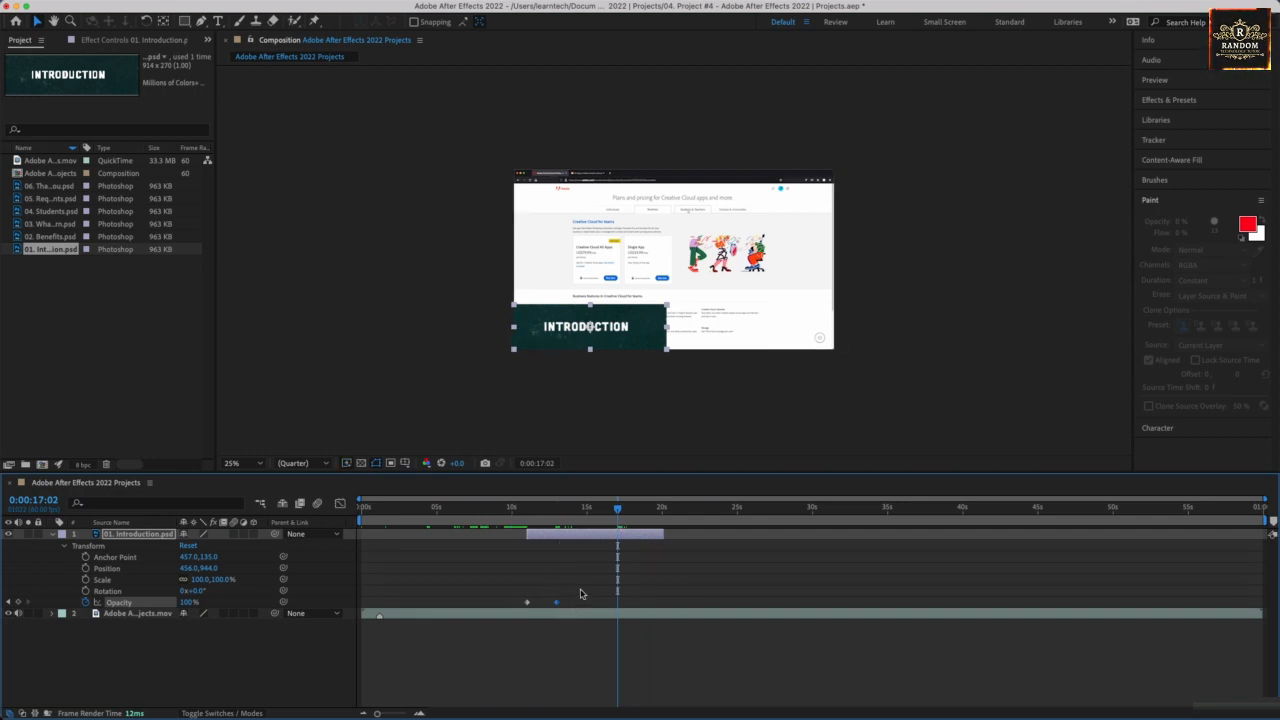
click(185, 602)
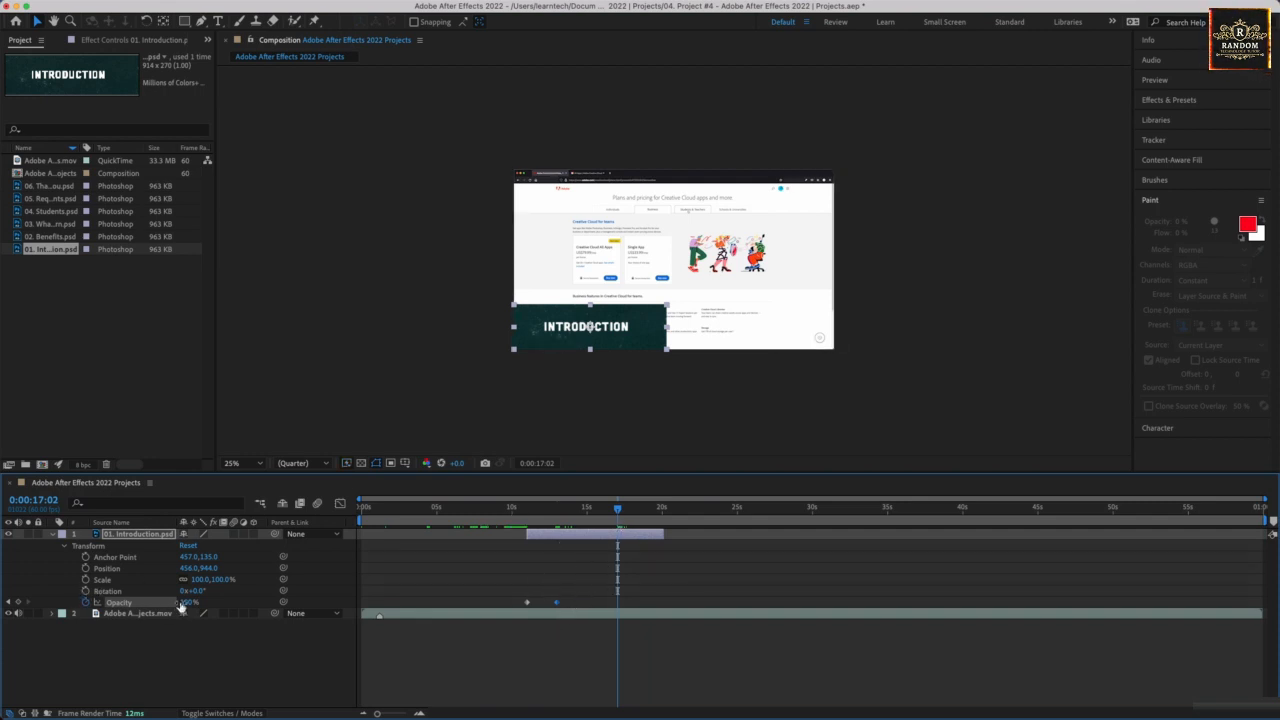
text(0)
key(Return)
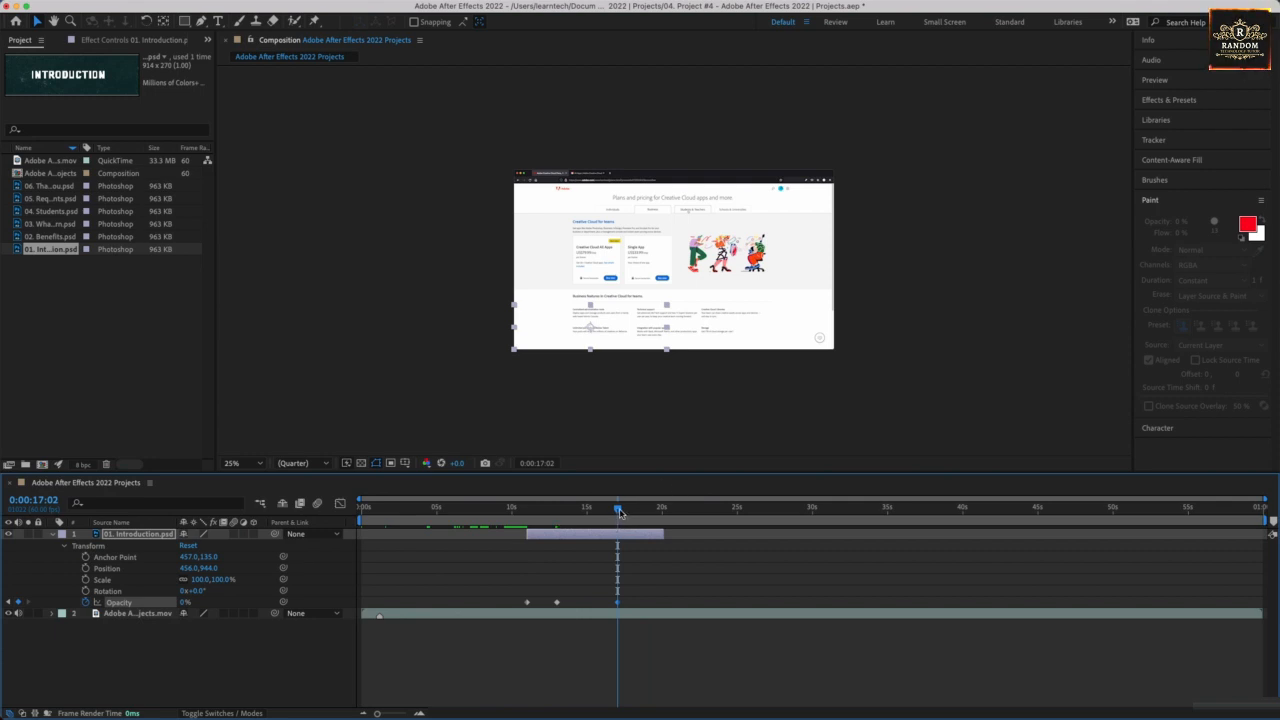
Preview the banner's fade from 0:00:11:03 and delete the opacity keyframe at 0:00:17:02.
drag(619, 512, 527, 512)
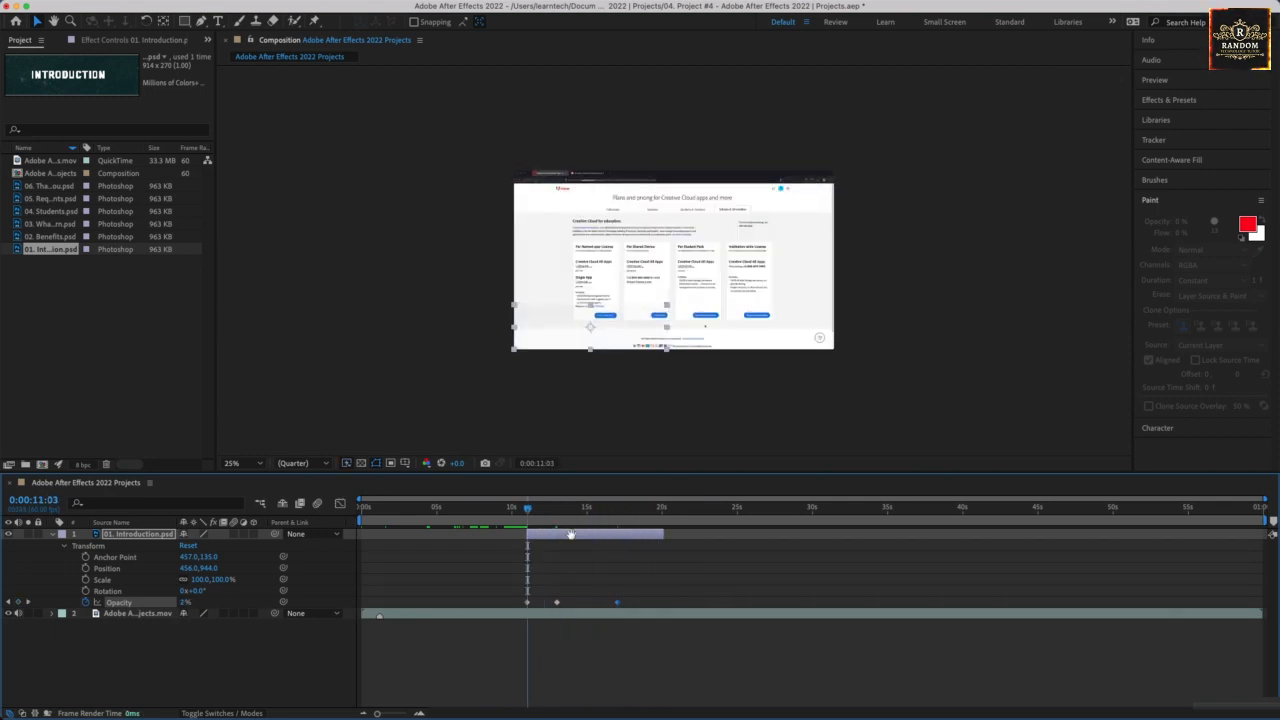
key(space)
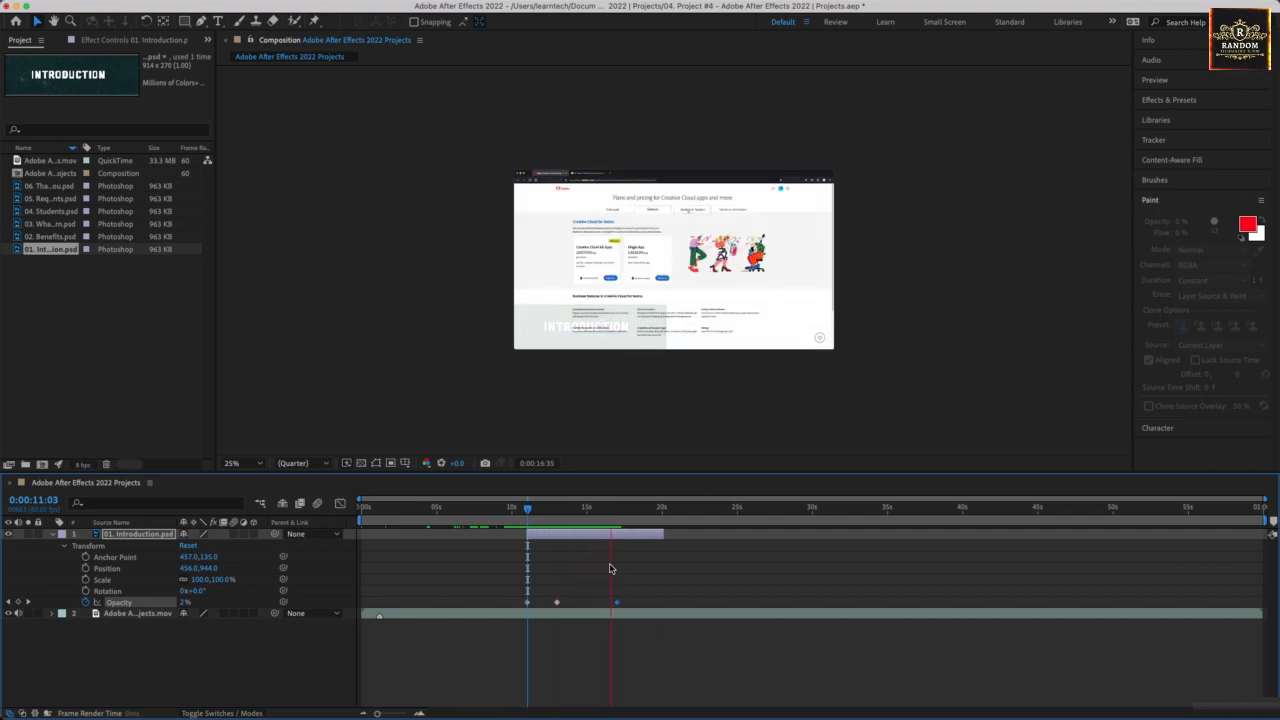
key(space)
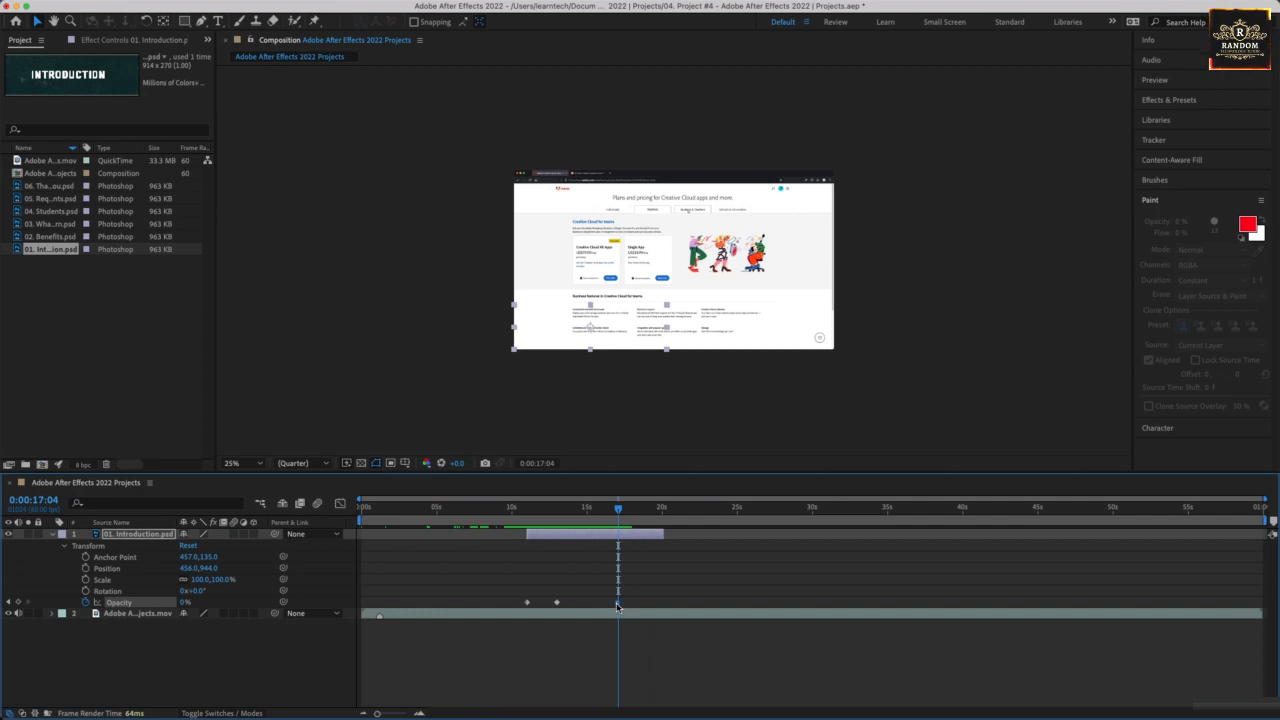
key(Delete)
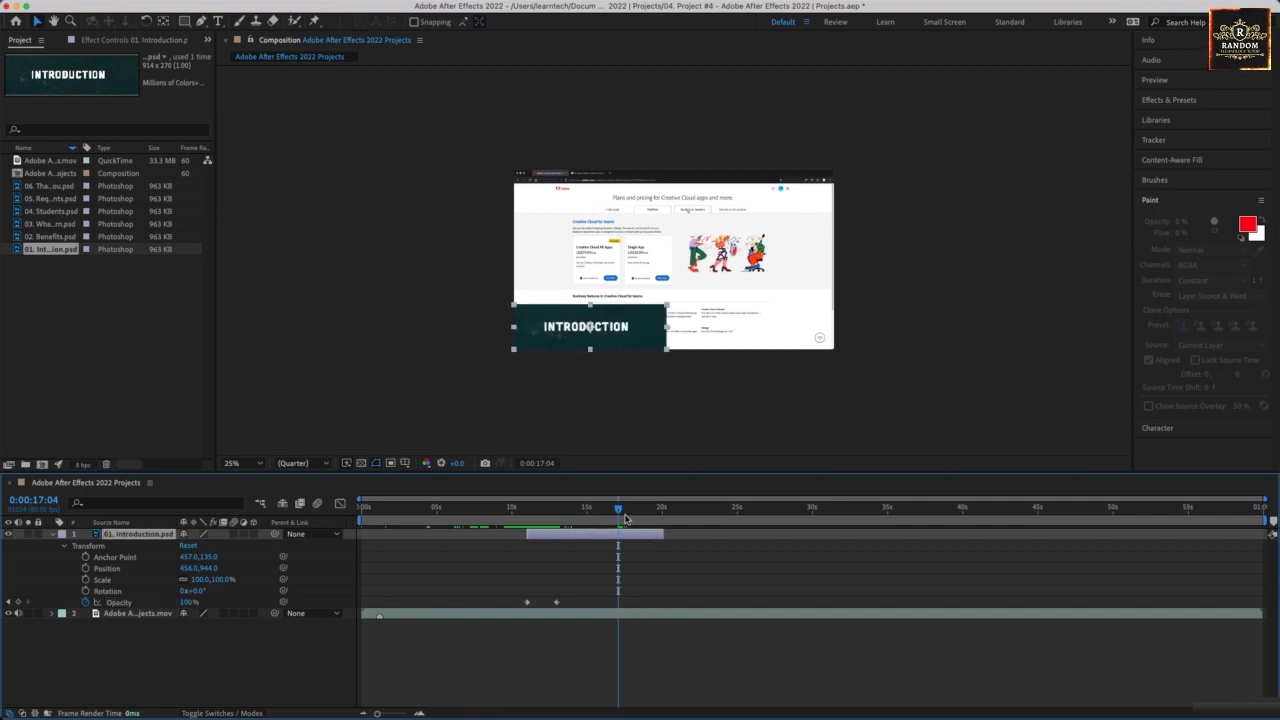
Keyframe the 01. Introduction.psd layer's opacity to 0% at 0:00:20:03 and preview the fades from 0:00:10:04.
drag(622, 512, 662, 510)
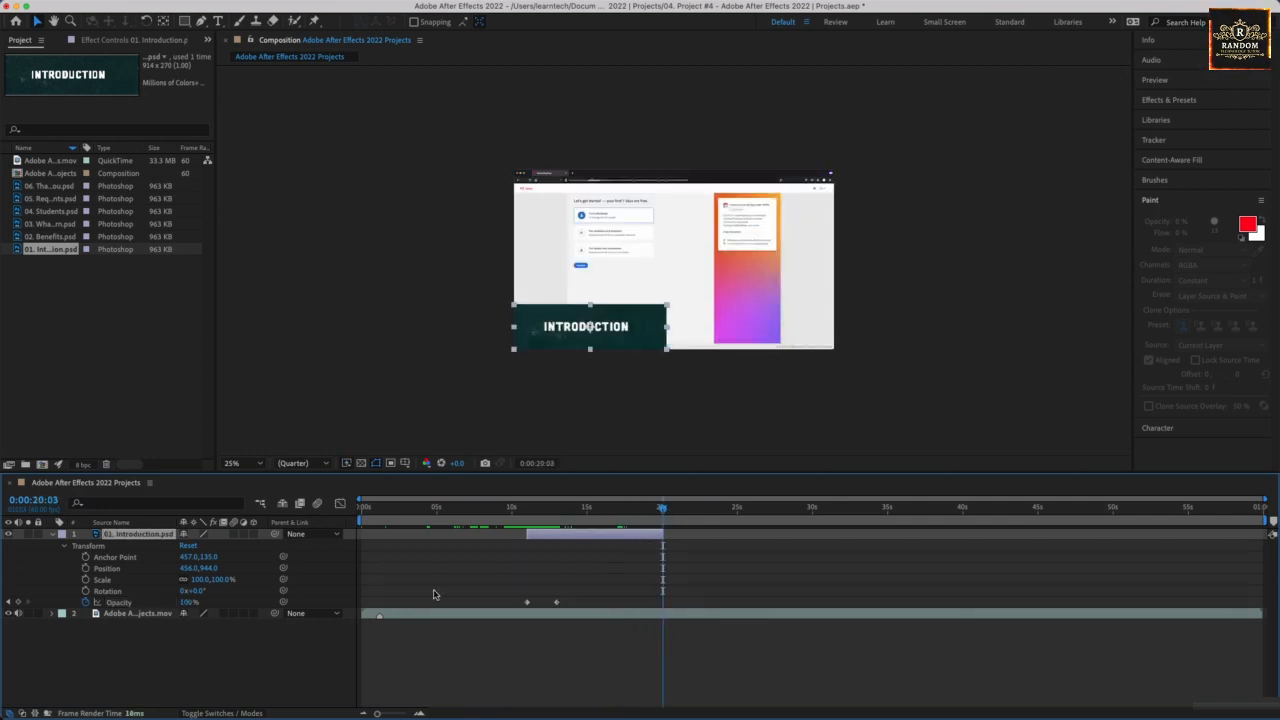
drag(186, 602, 121, 582)
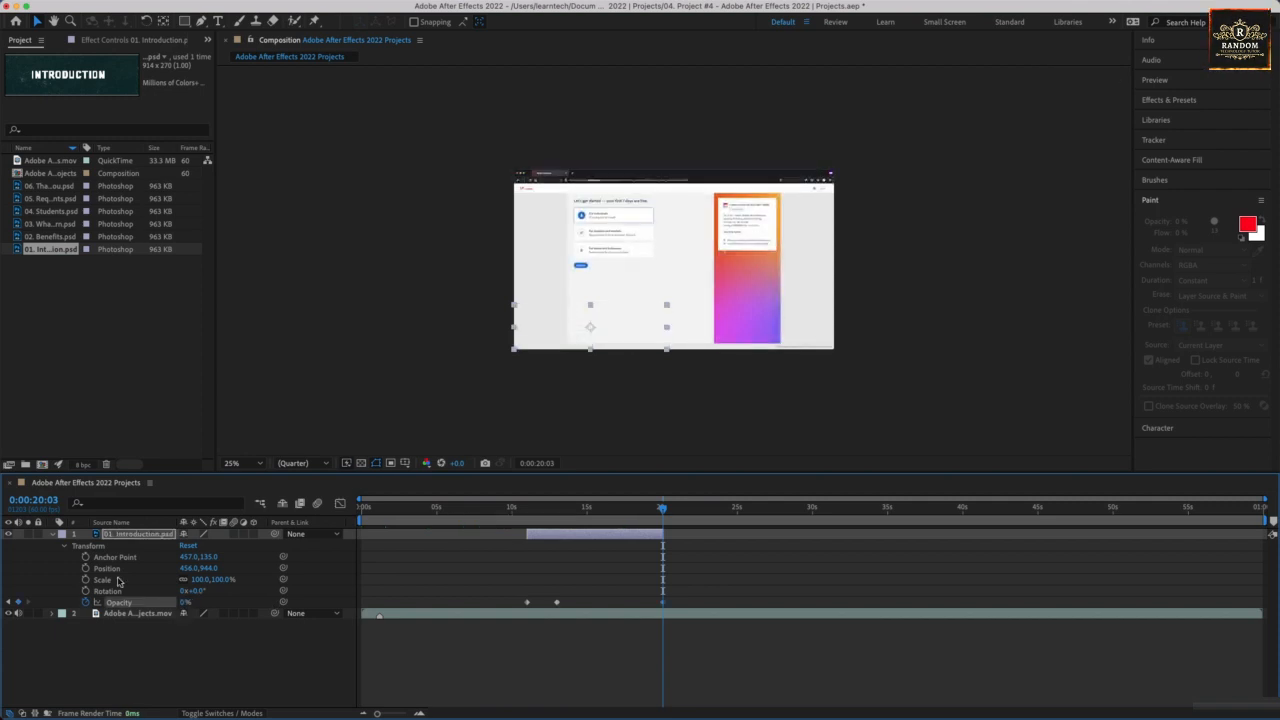
click(513, 508)
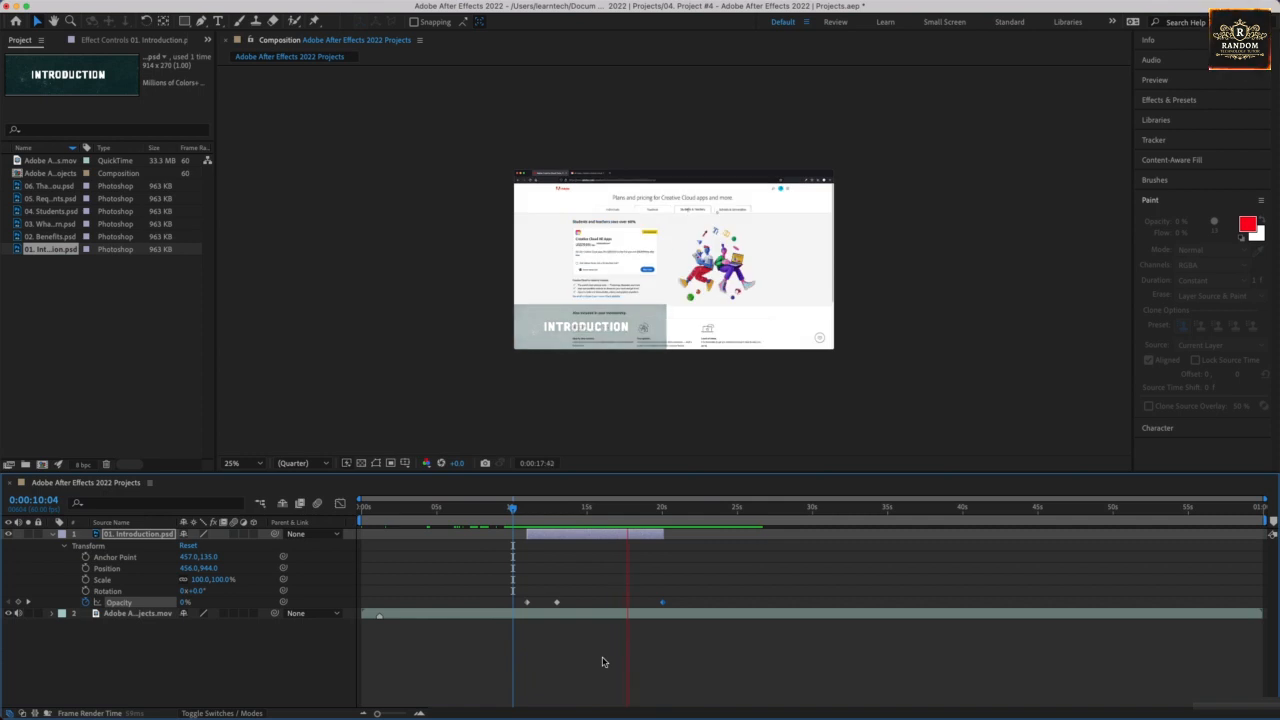
Stop the preview, delete the 01. Introduction.psd layer's 0% opacity keyframe at 0:00:20:03 and save the project.
key(space)
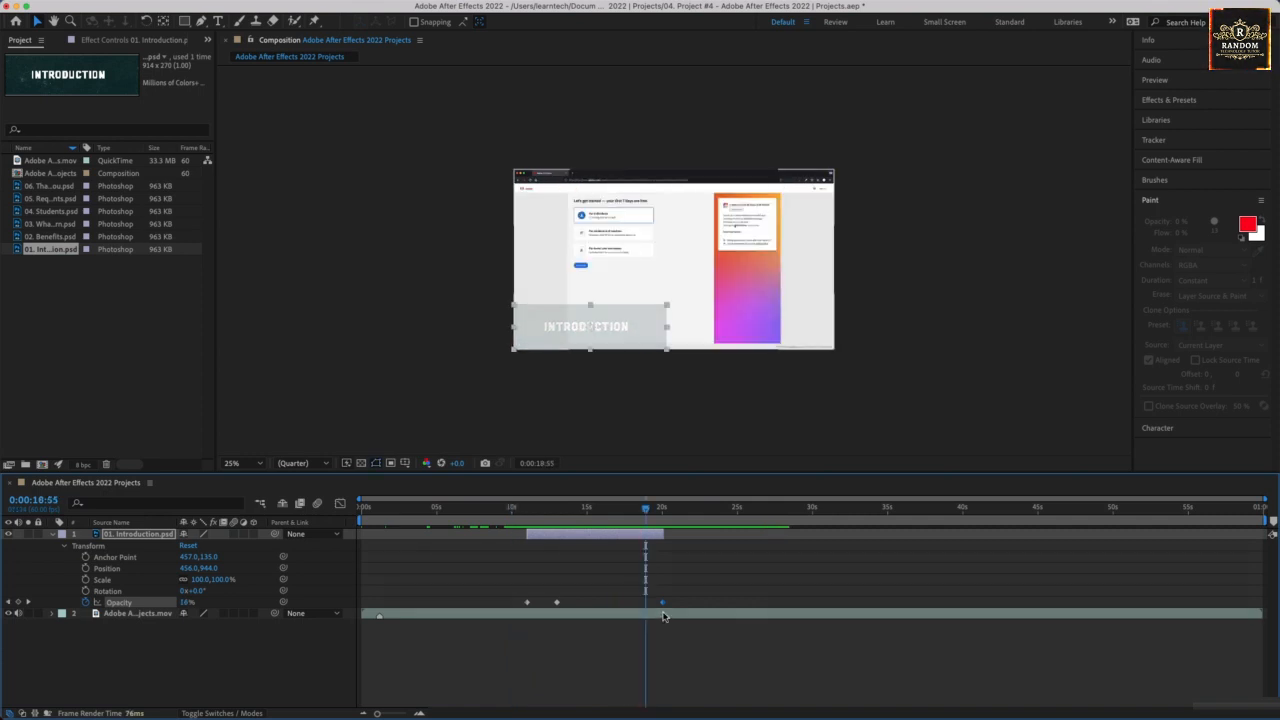
key(Delete)
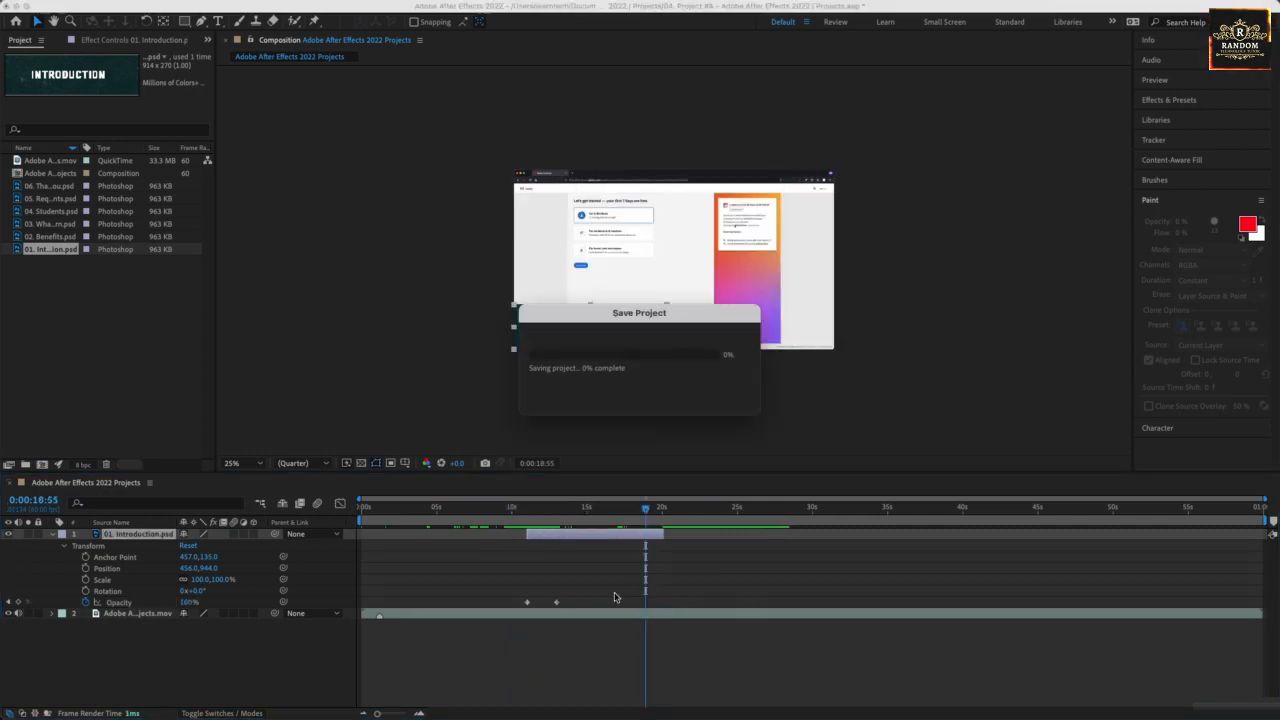
Keyframe the 01. Introduction.psd layer's position from 456,944 at 0:00:17:31 to about -628,952 at 0:00:20:00, and preview from 0:00:09:56.
drag(548, 511, 625, 512)
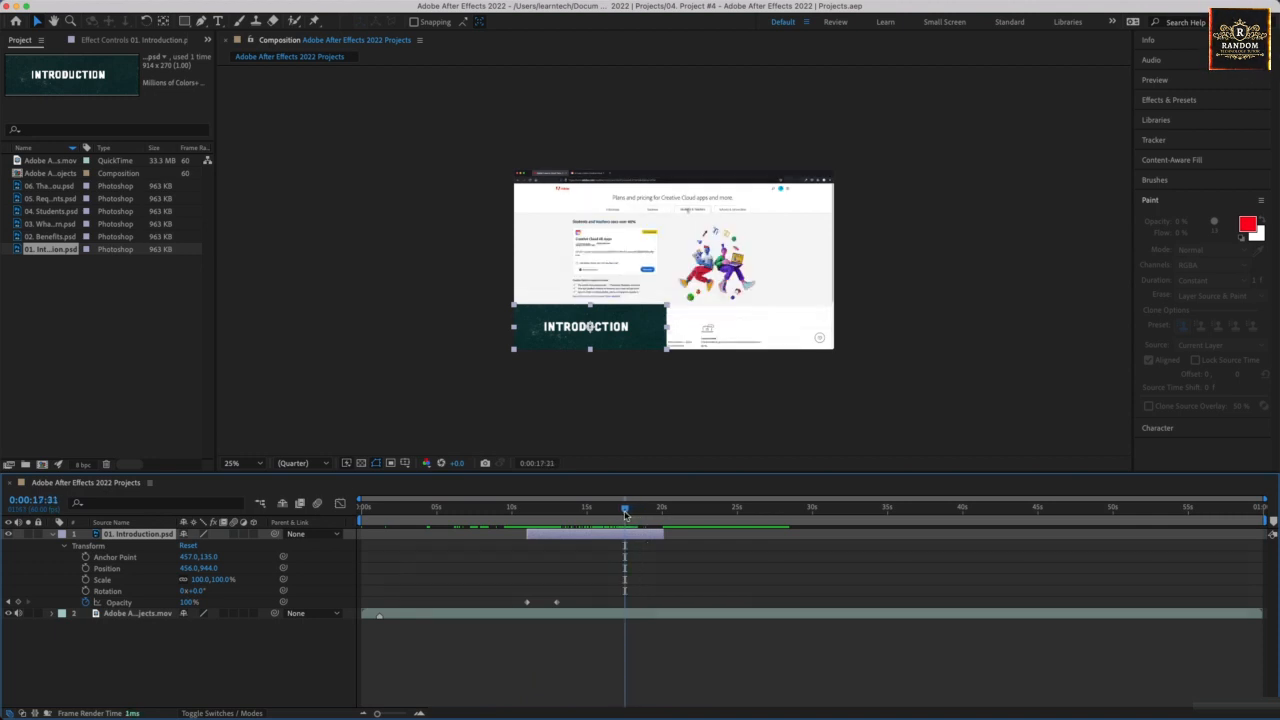
click(85, 568)
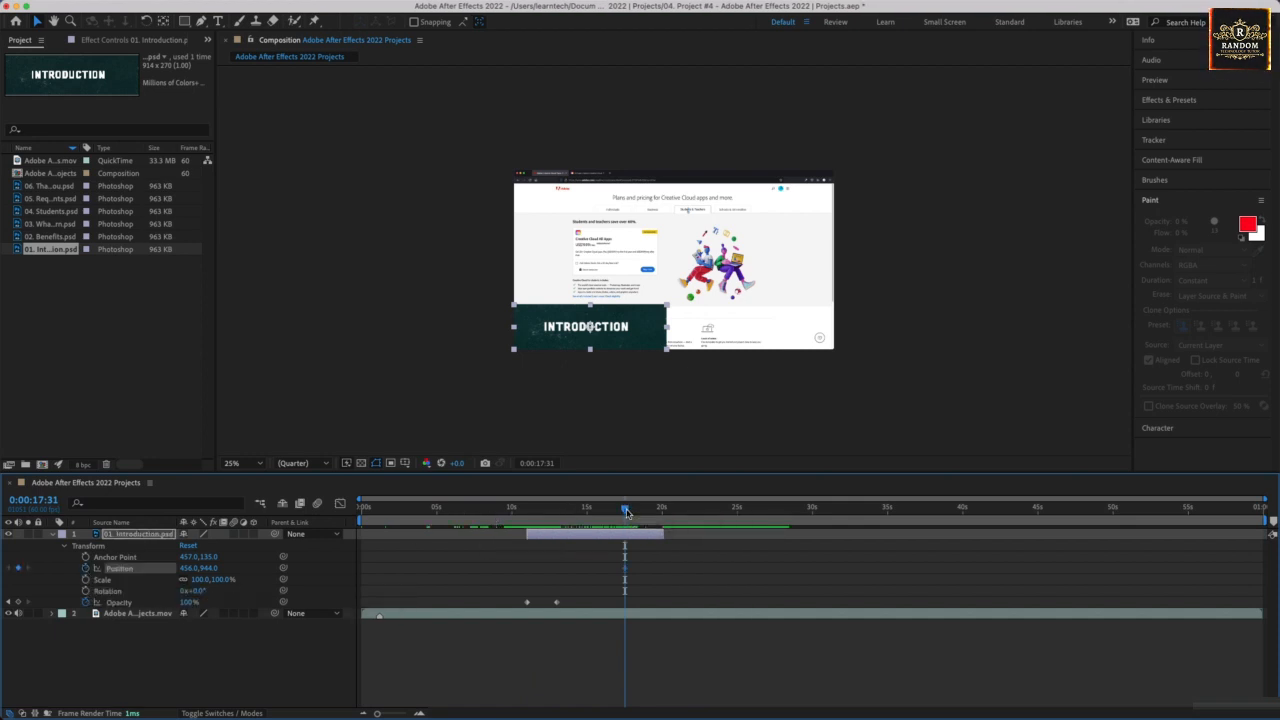
drag(628, 511, 663, 513)
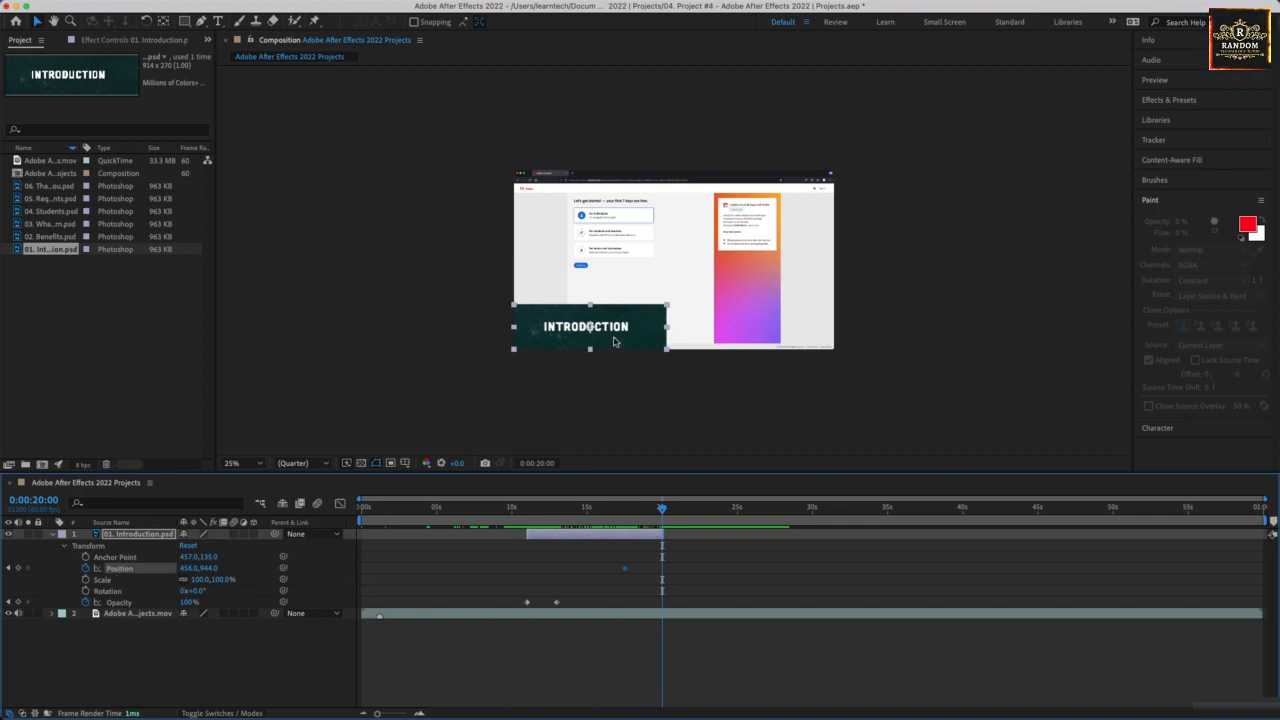
drag(615, 341, 434, 342)
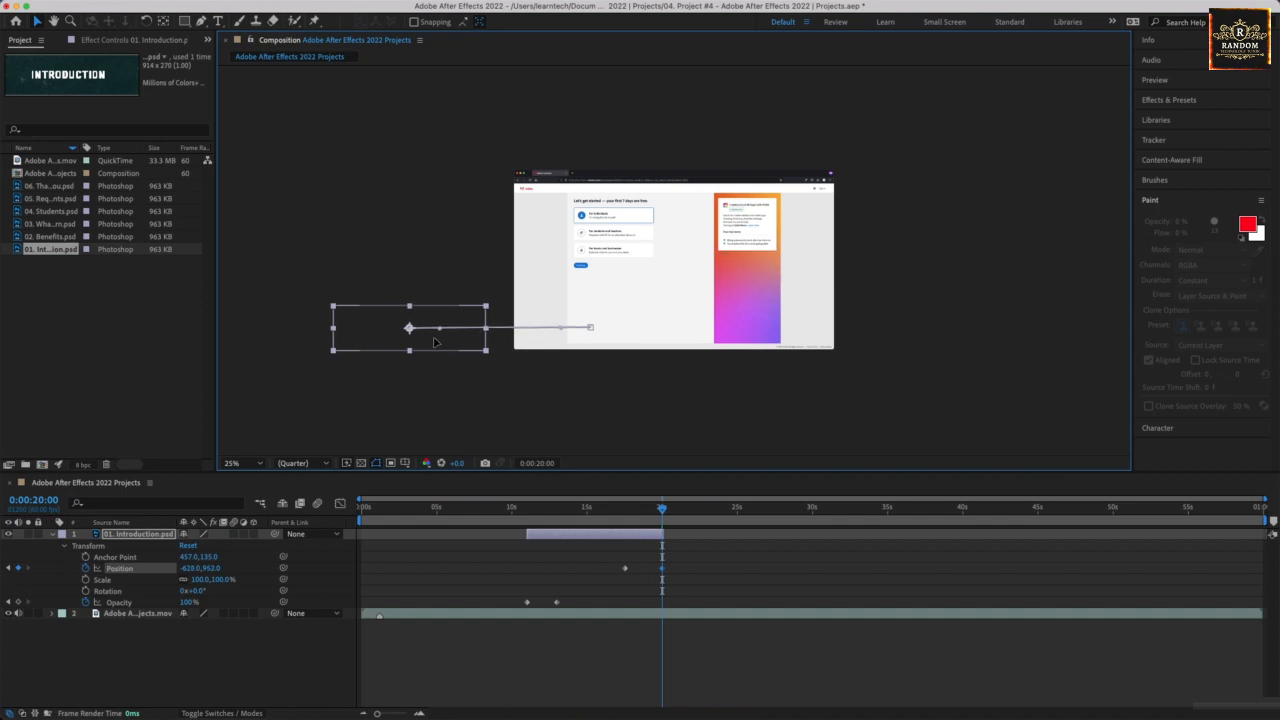
click(508, 508)
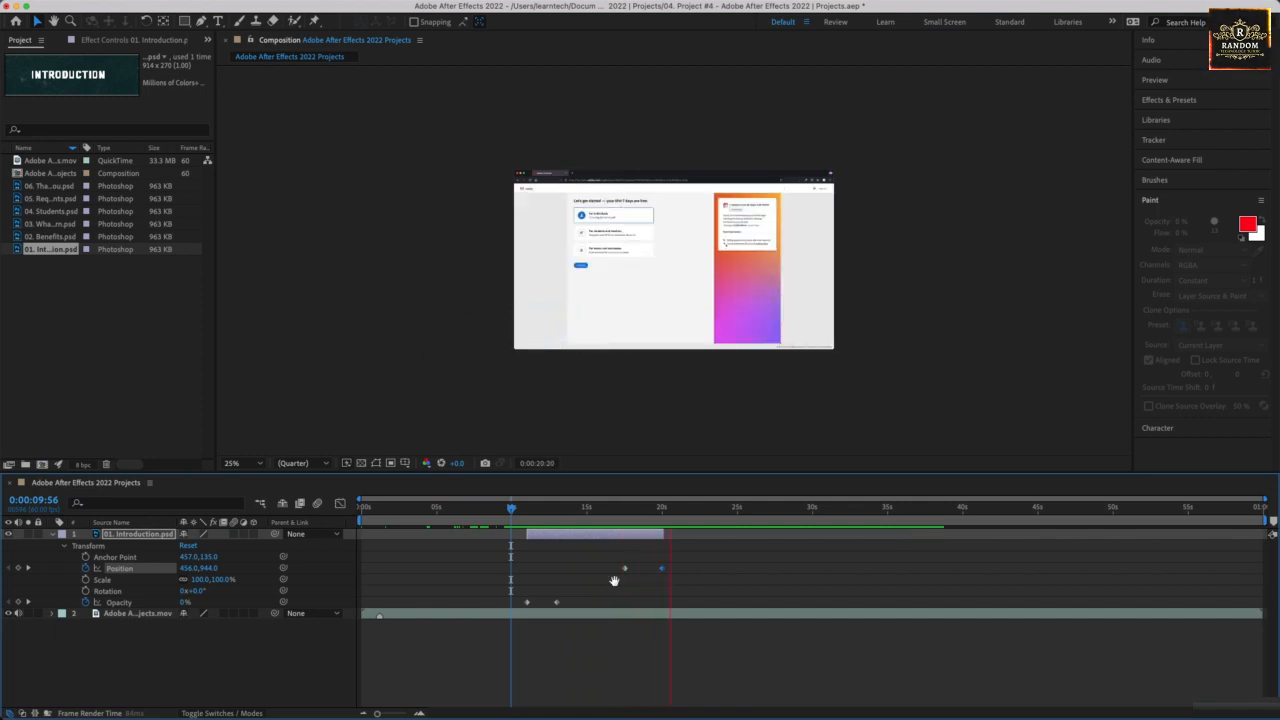
key(space)
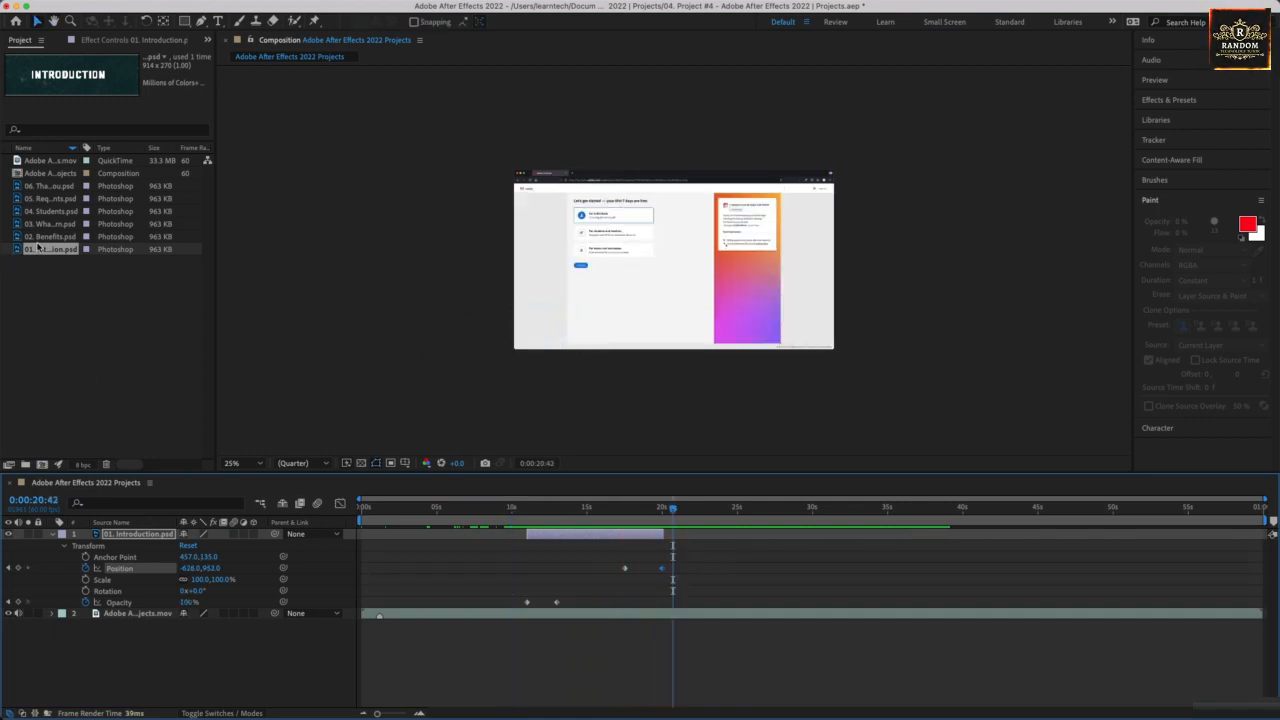
Add 02. Benefits.psd as the top layer and place its banner flush in the frame's lower-left corner at about 456,948.
drag(42, 237, 122, 540)
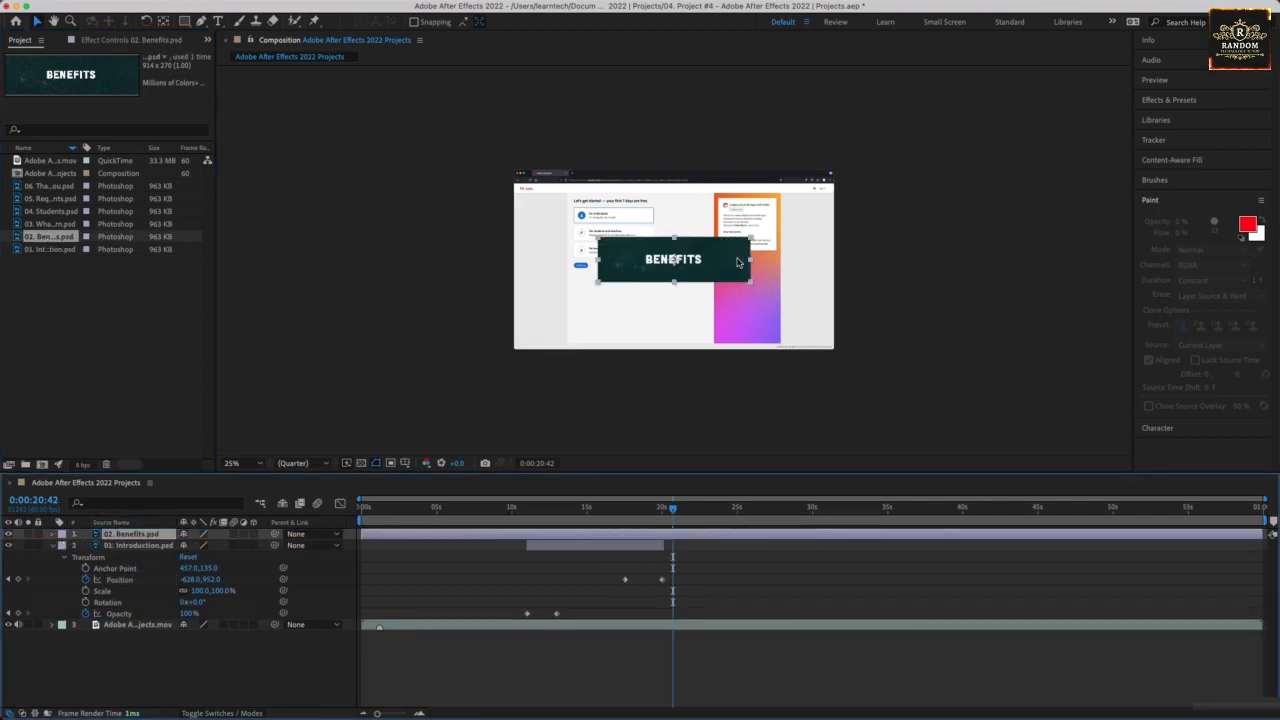
drag(737, 262, 634, 325)
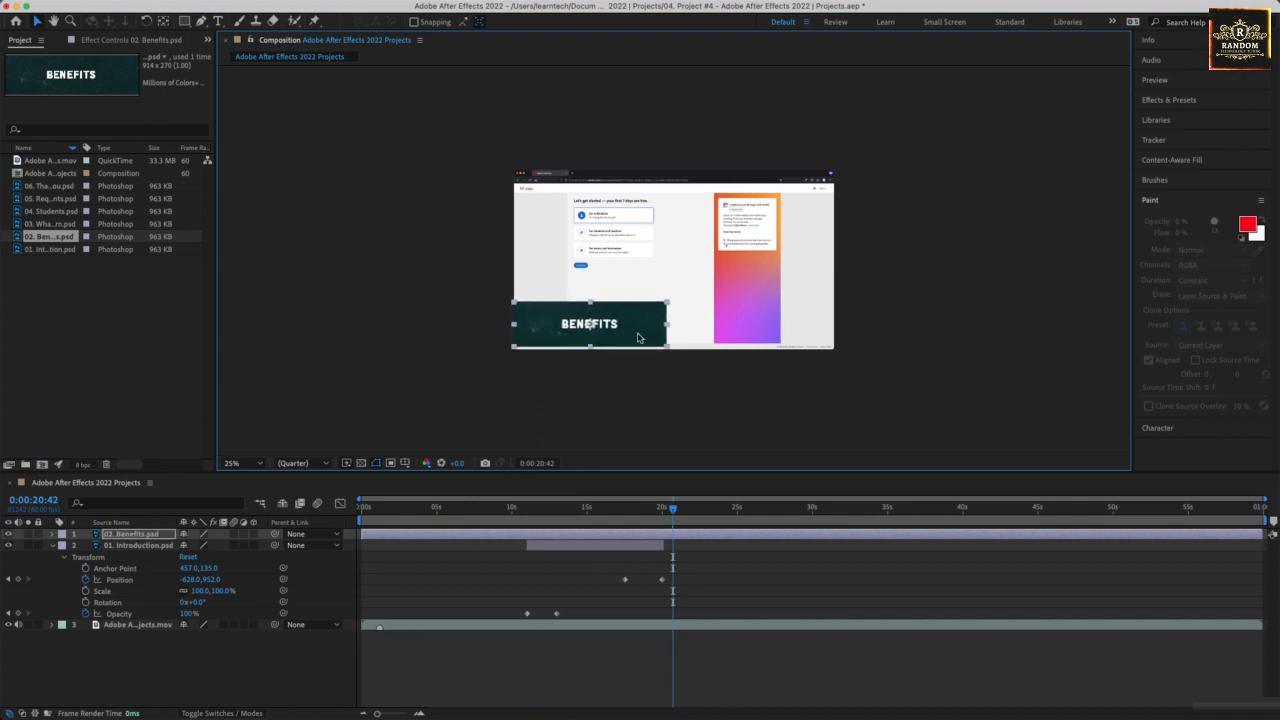
key(z)
click(636, 370)
key(space)
drag(552, 290, 518, 397)
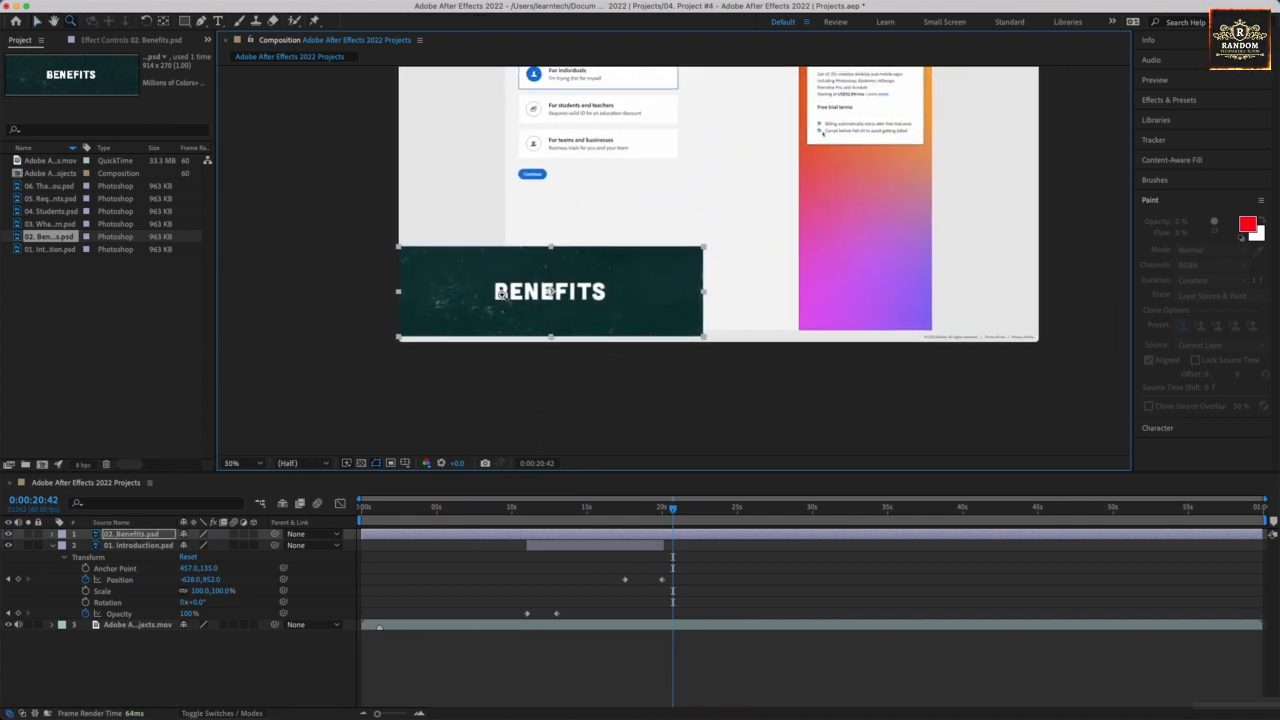
key(v)
drag(481, 288, 482, 295)
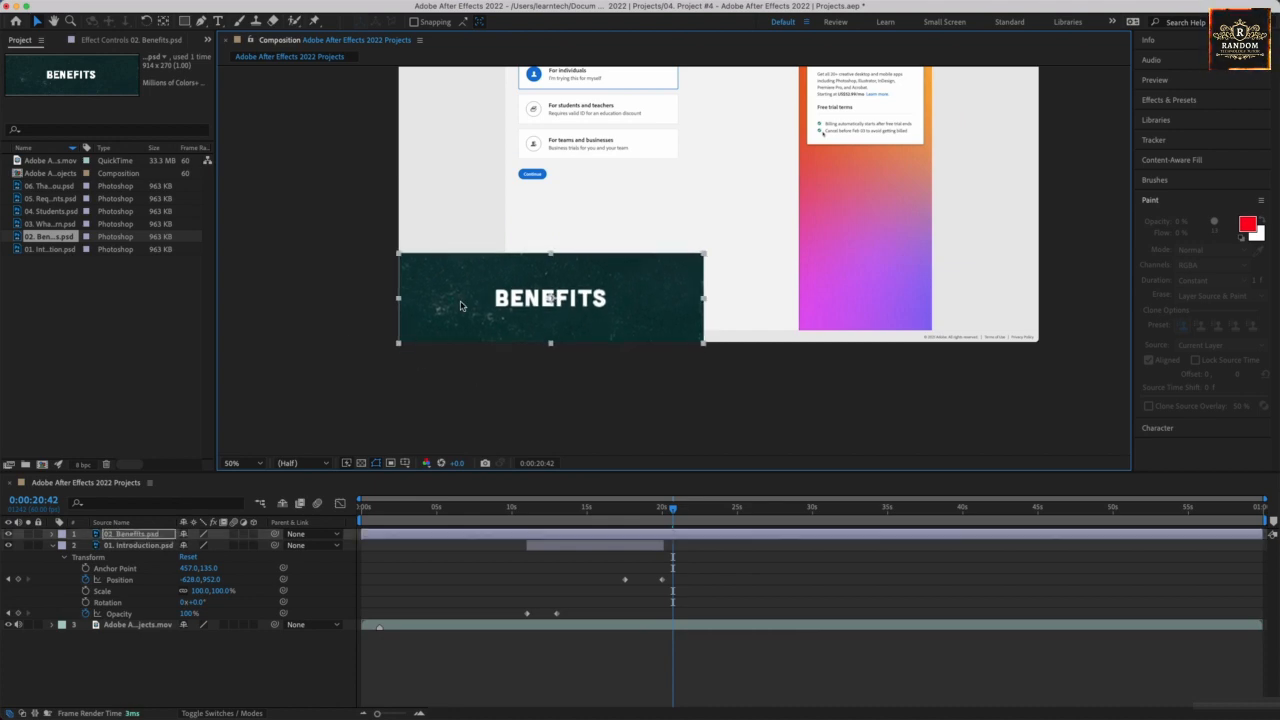
click(432, 396)
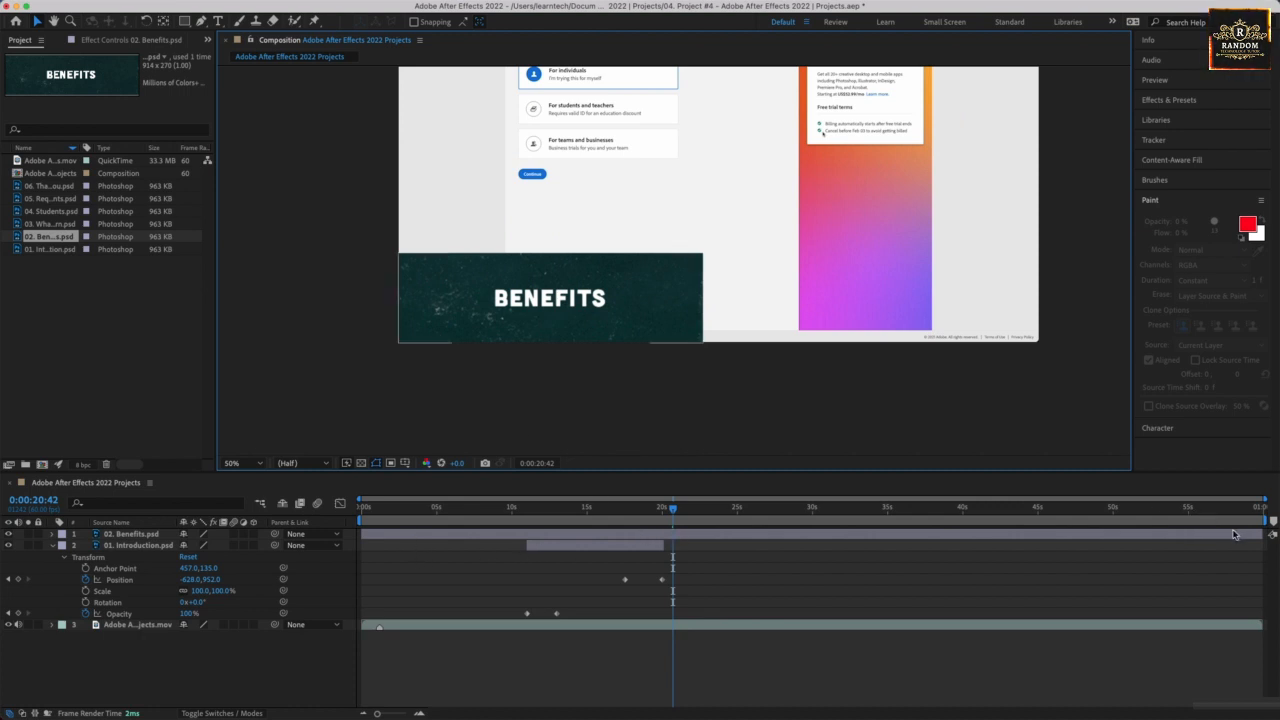
Shorten the 02. Benefits.psd layer and shift it to start at about 0:00:19:47, with an opacity keyframe at its start.
drag(1260, 535, 1052, 520)
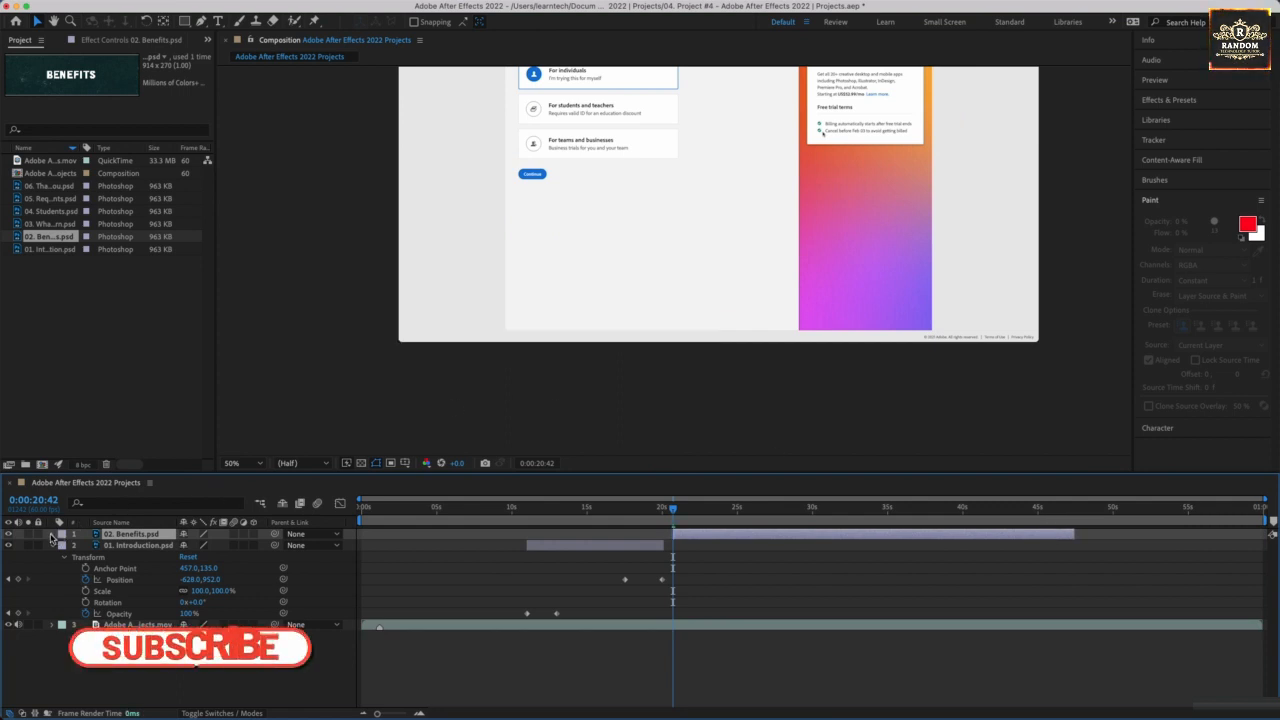
click(52, 535)
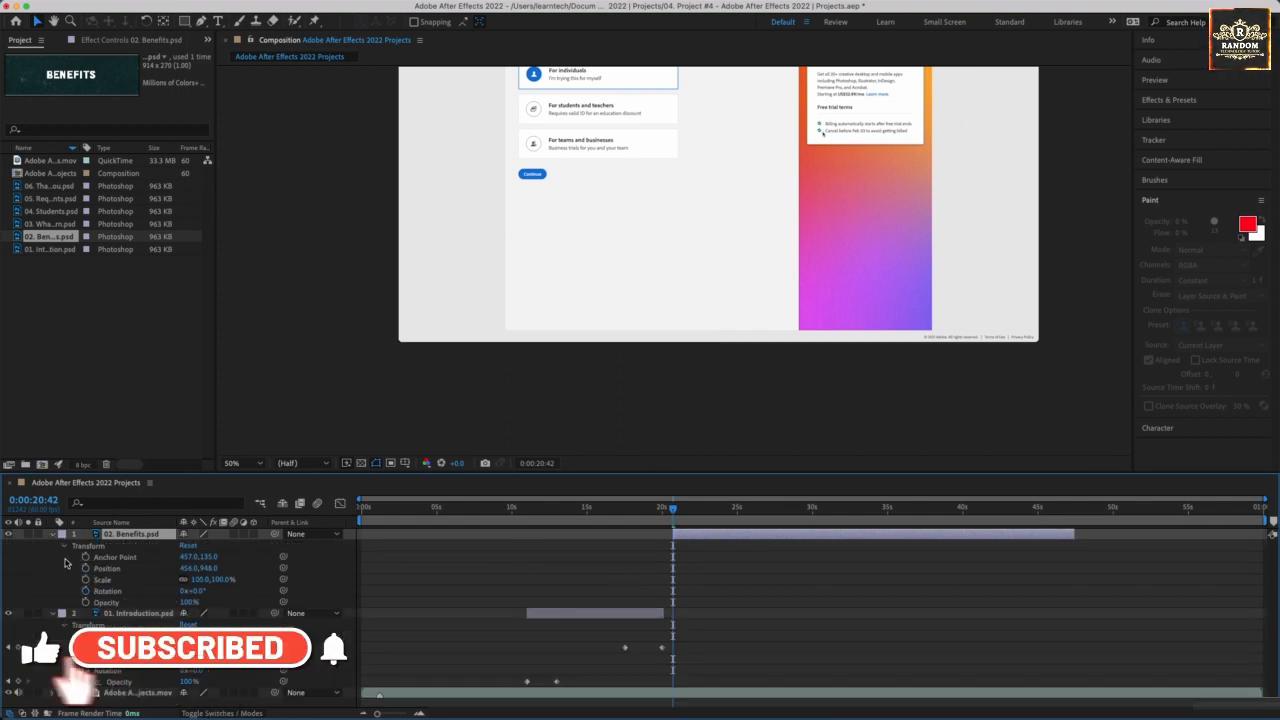
click(85, 602)
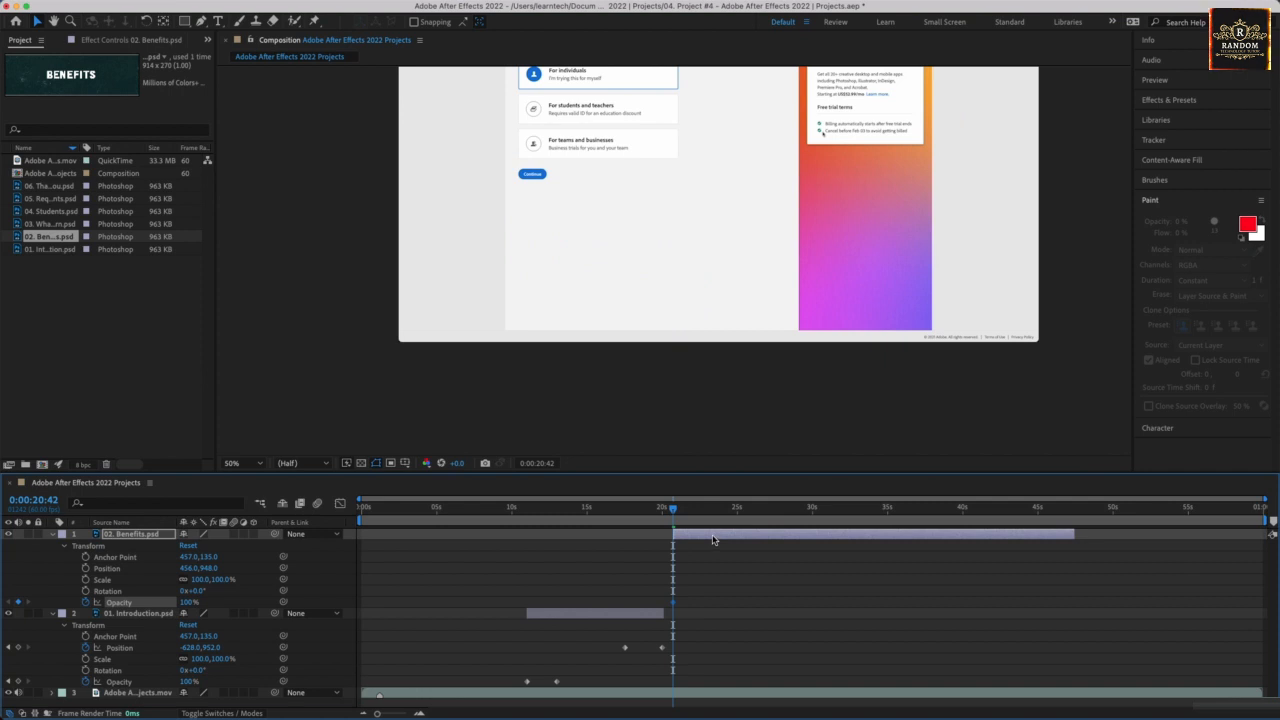
drag(713, 540, 701, 541)
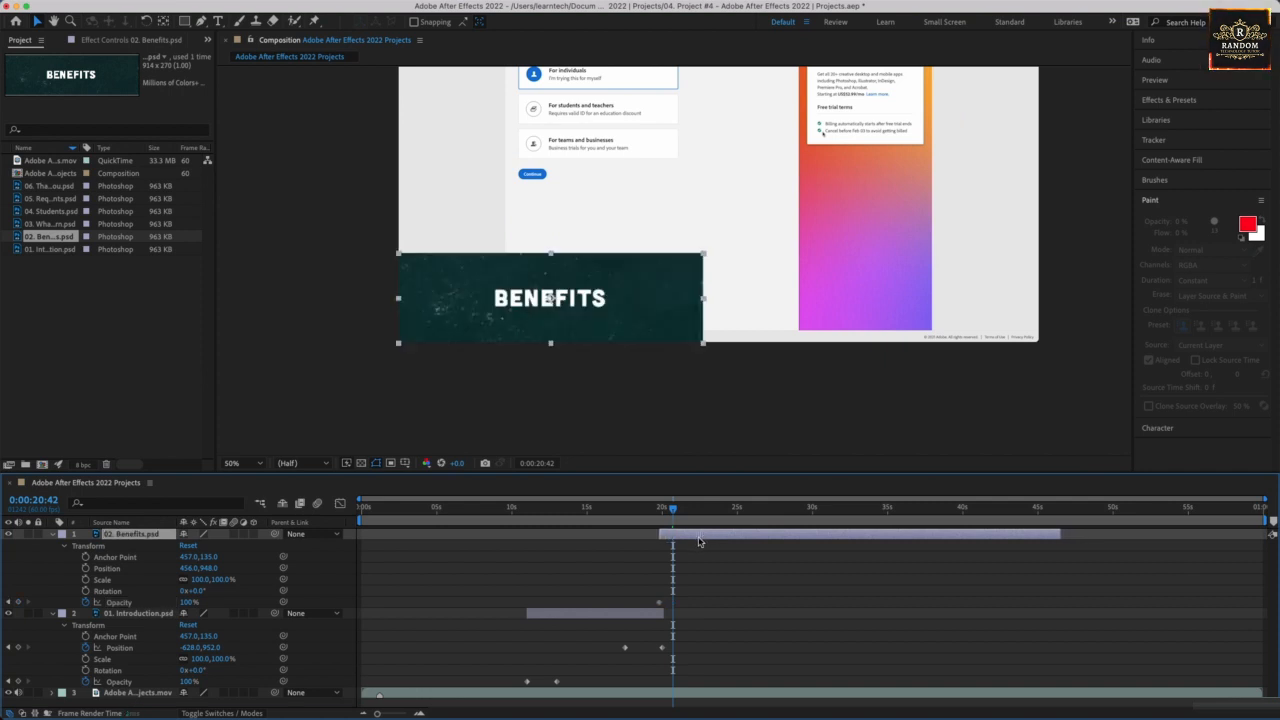
Keyframe the 02. Benefits.psd layer's opacity from 0% at 0:00:19:47 to 100% at 0:00:20:51.
click(658, 508)
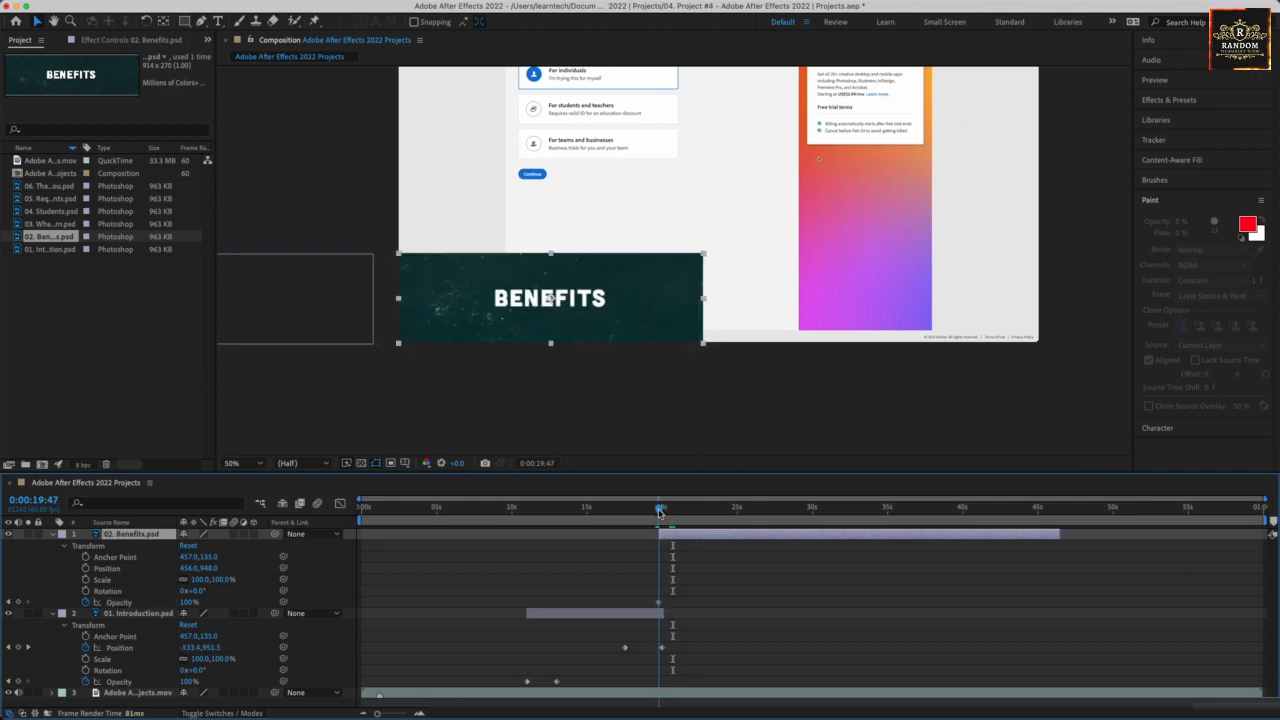
click(188, 603)
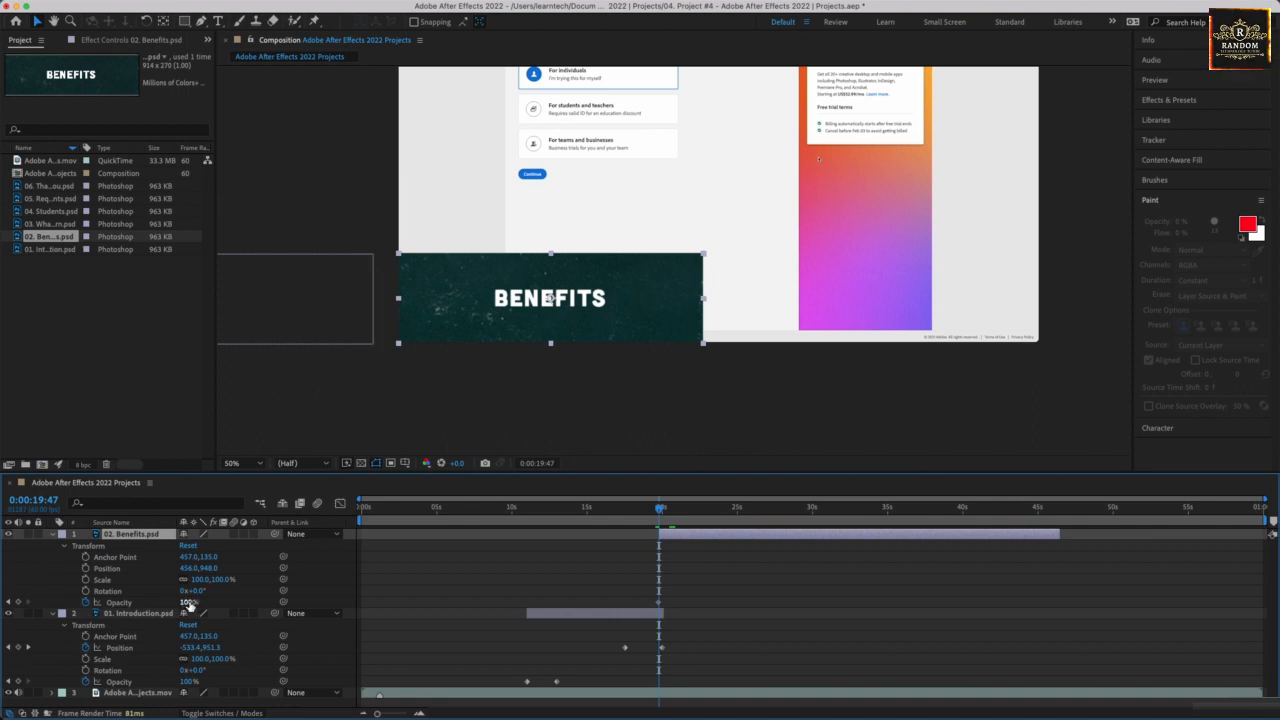
text(0)
key(Return)
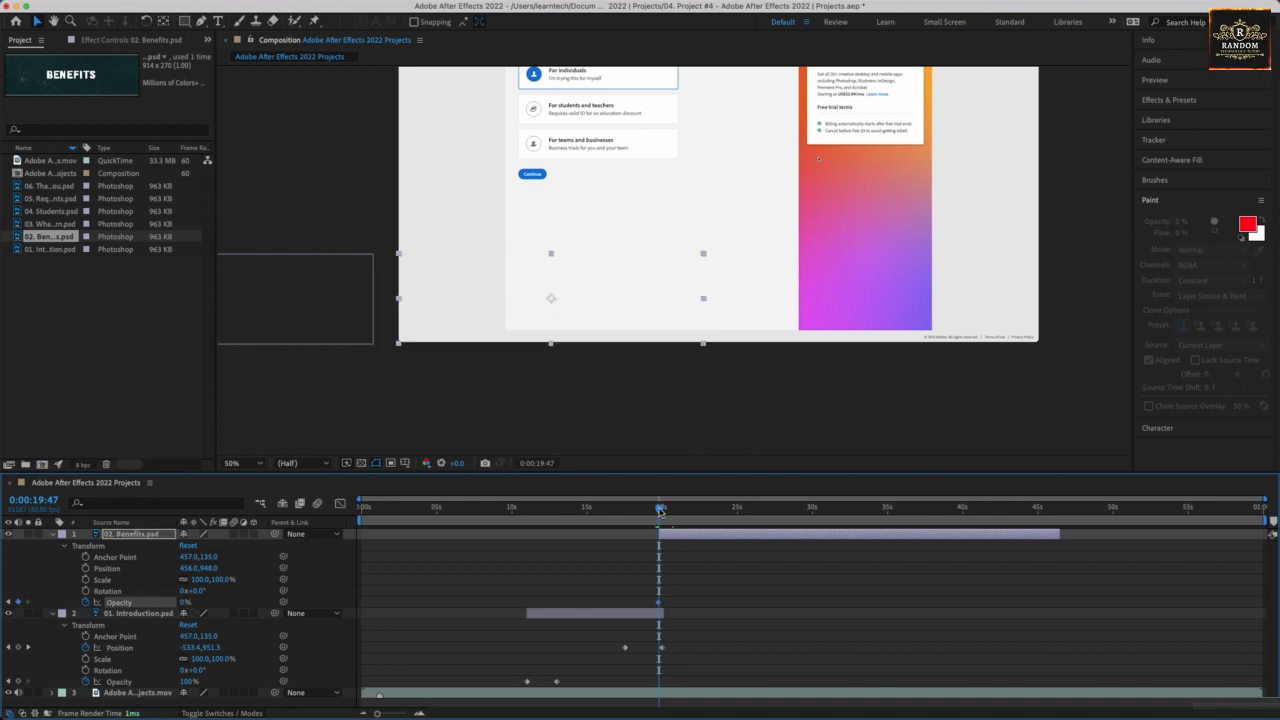
drag(660, 509, 675, 510)
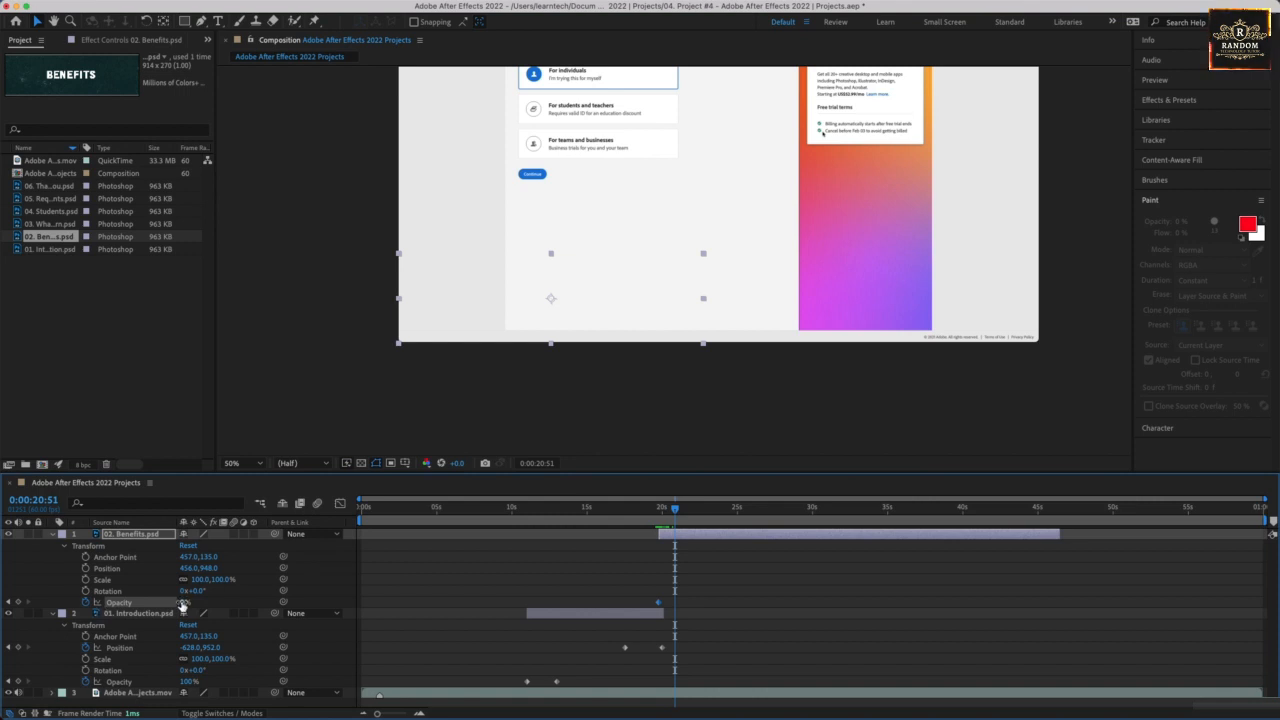
drag(182, 605, 625, 601)
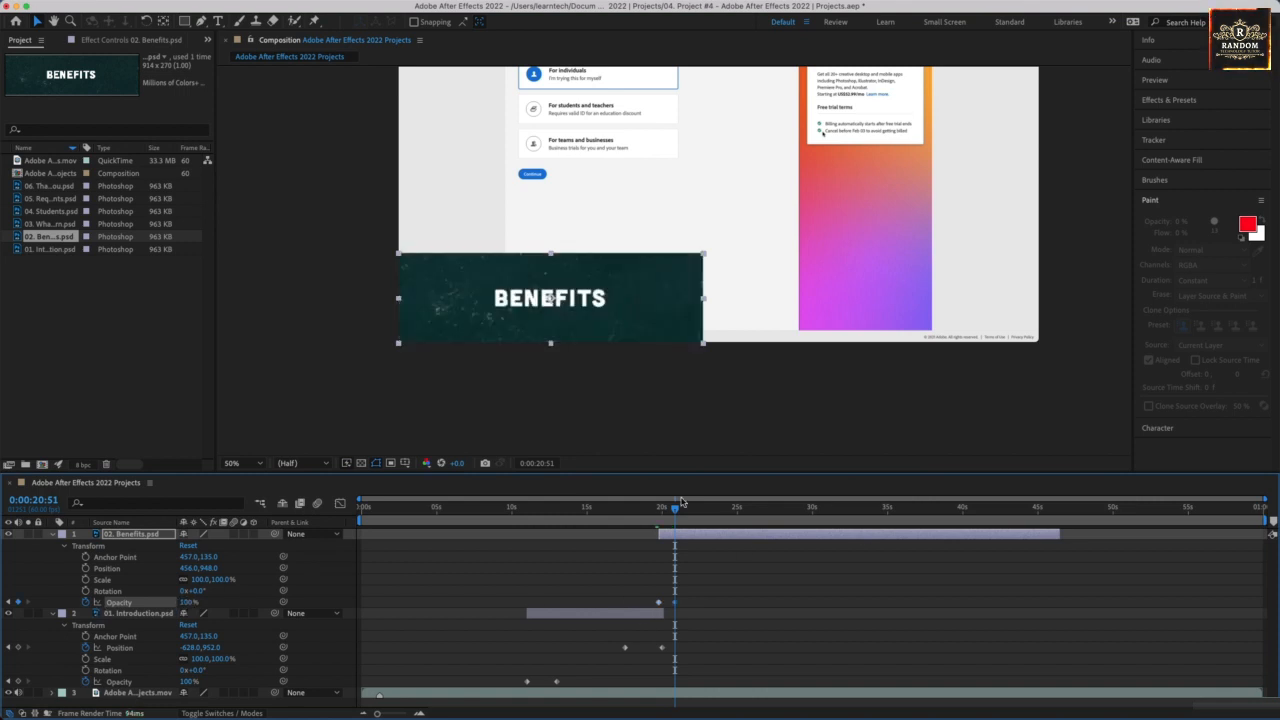
Keyframe the 02. Benefits.psd layer's position from 456,948 at 0:00:29:59 to about -518,948 at 0:00:31:59, and trim its end there.
drag(676, 511, 812, 510)
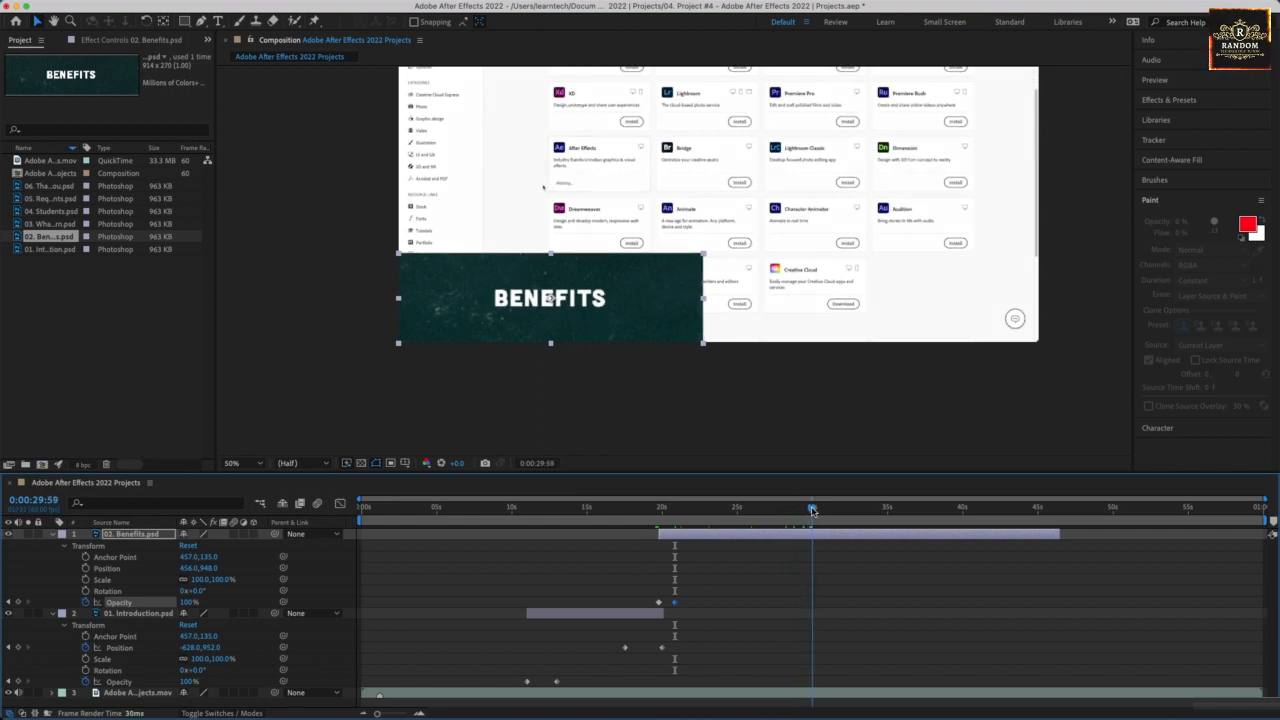
click(86, 568)
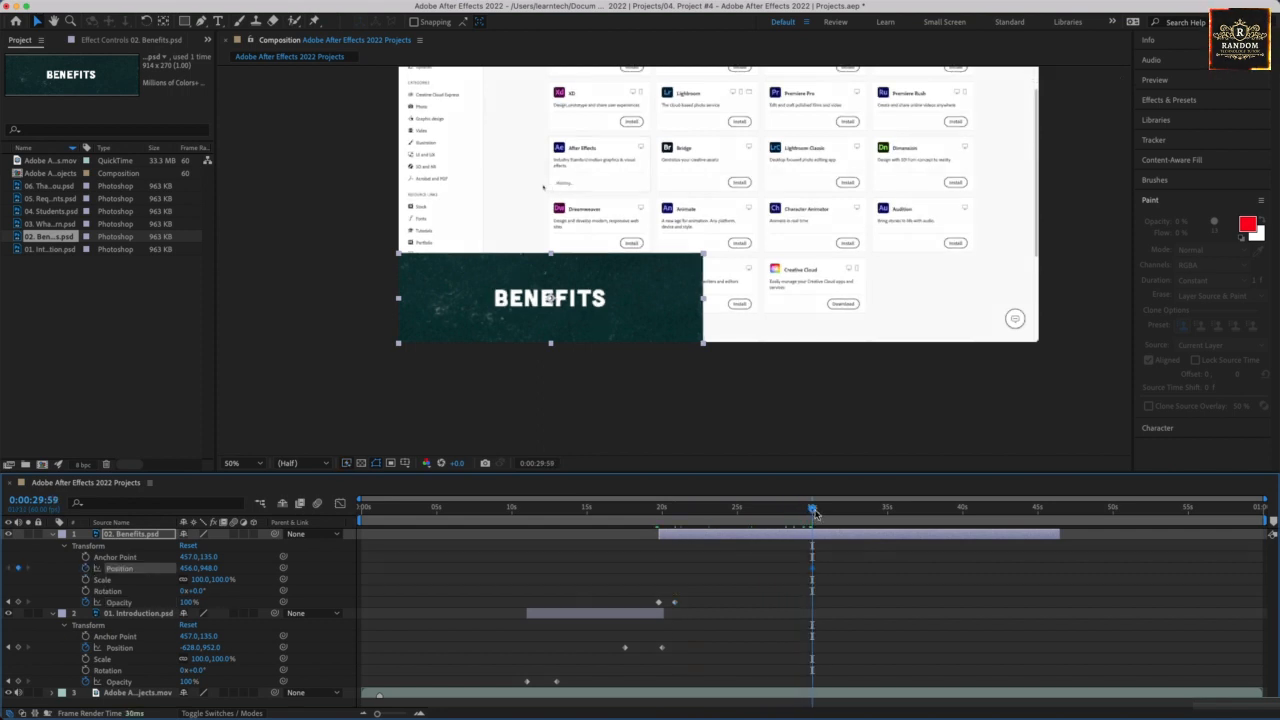
drag(815, 512, 846, 512)
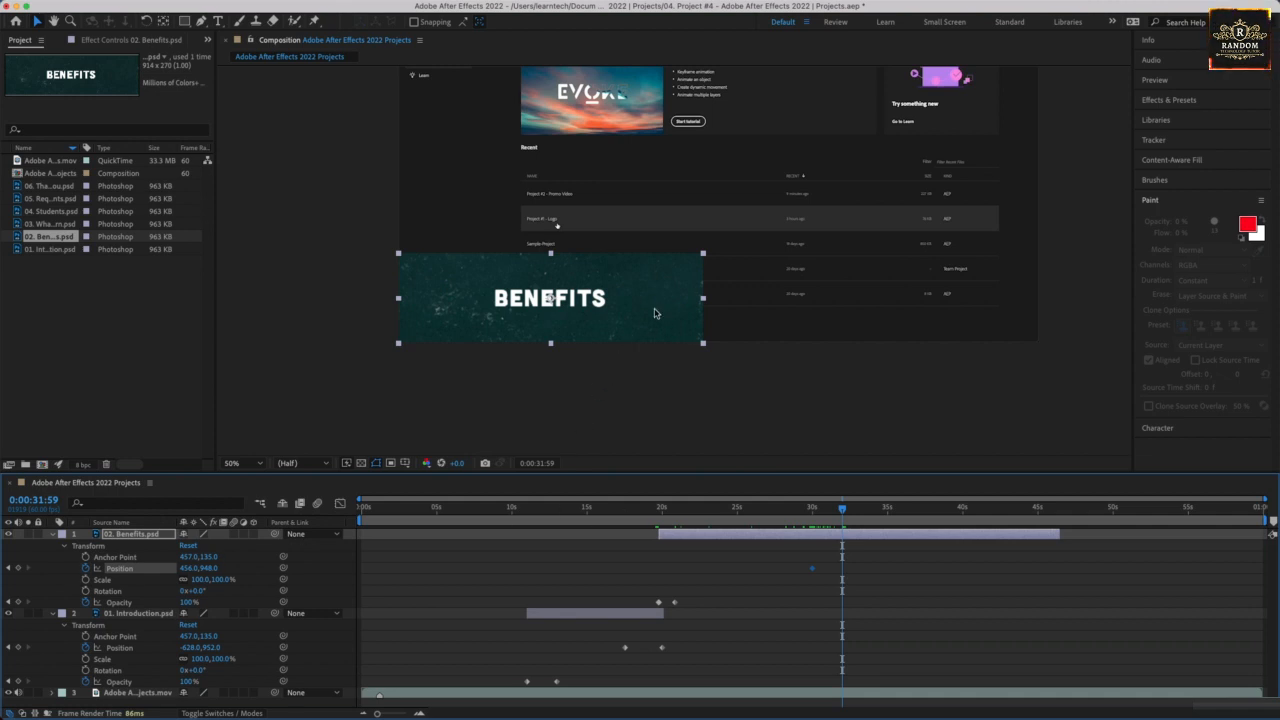
drag(655, 313, 406, 314)
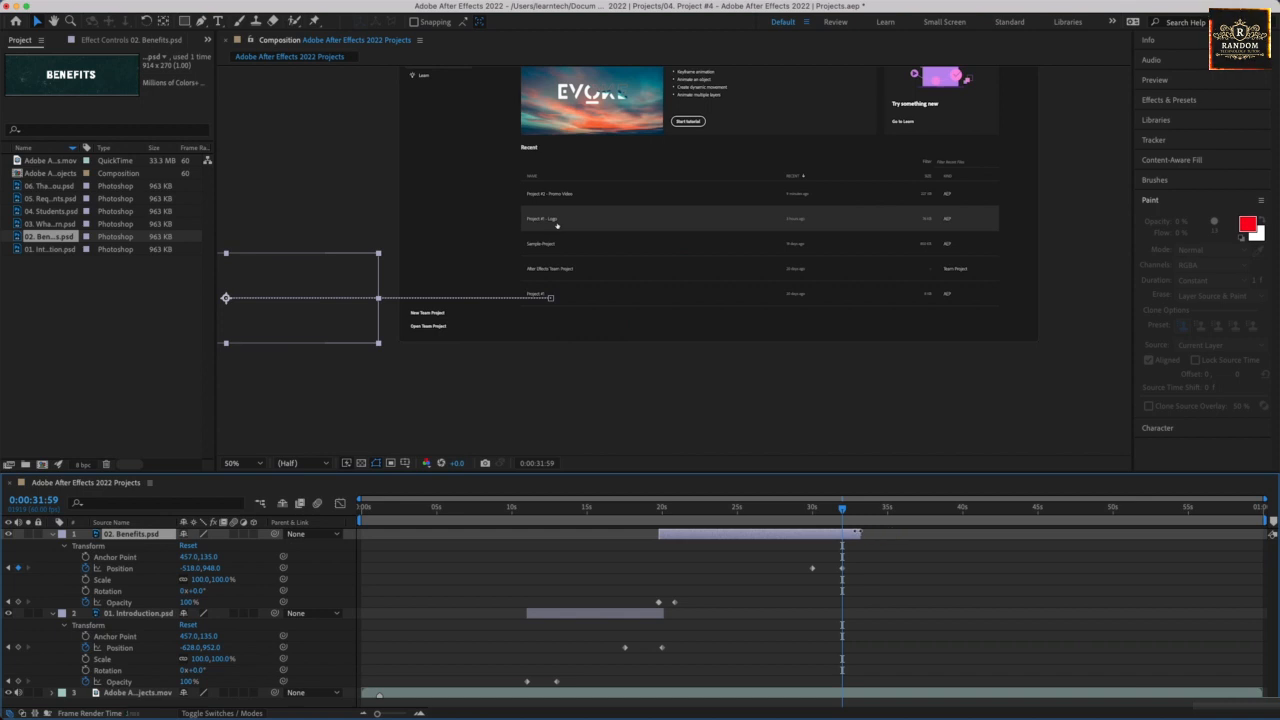
Preview the transition between the Introduction and Benefits banners from 0:00:18:56 and again from 0:00:18:51.
click(647, 508)
key(space)
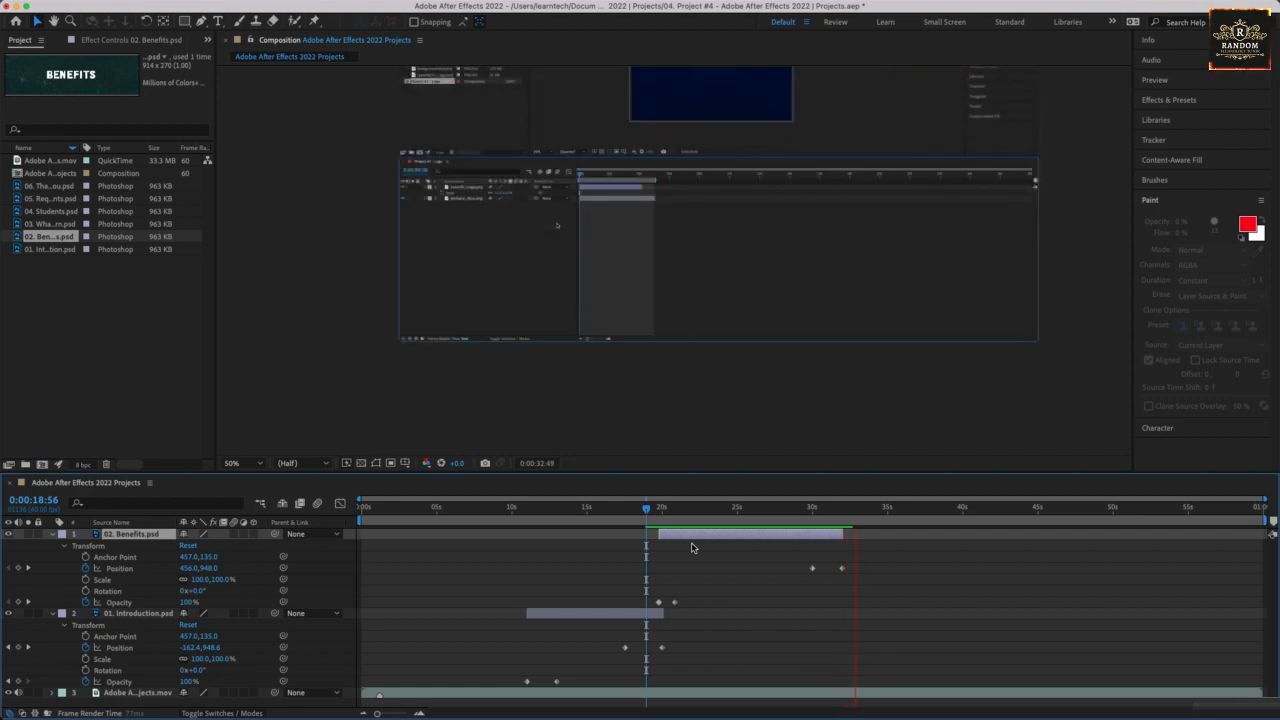
key(space)
click(645, 510)
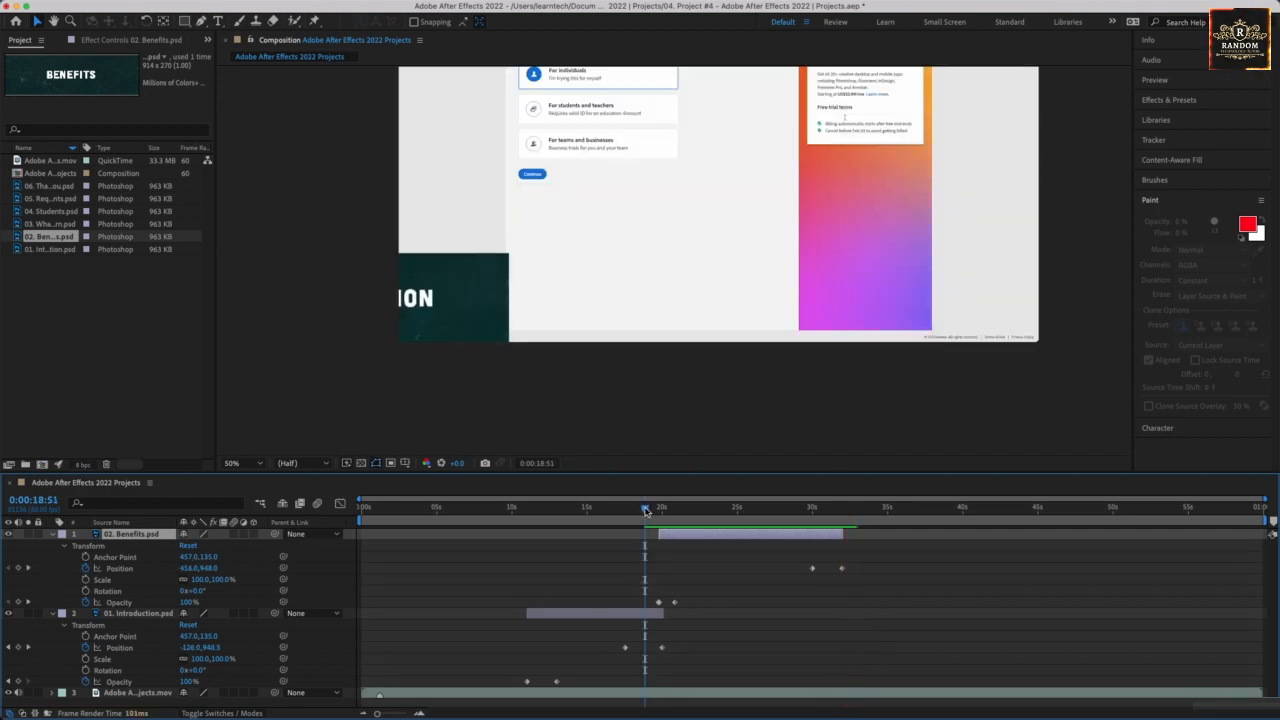
key(space)
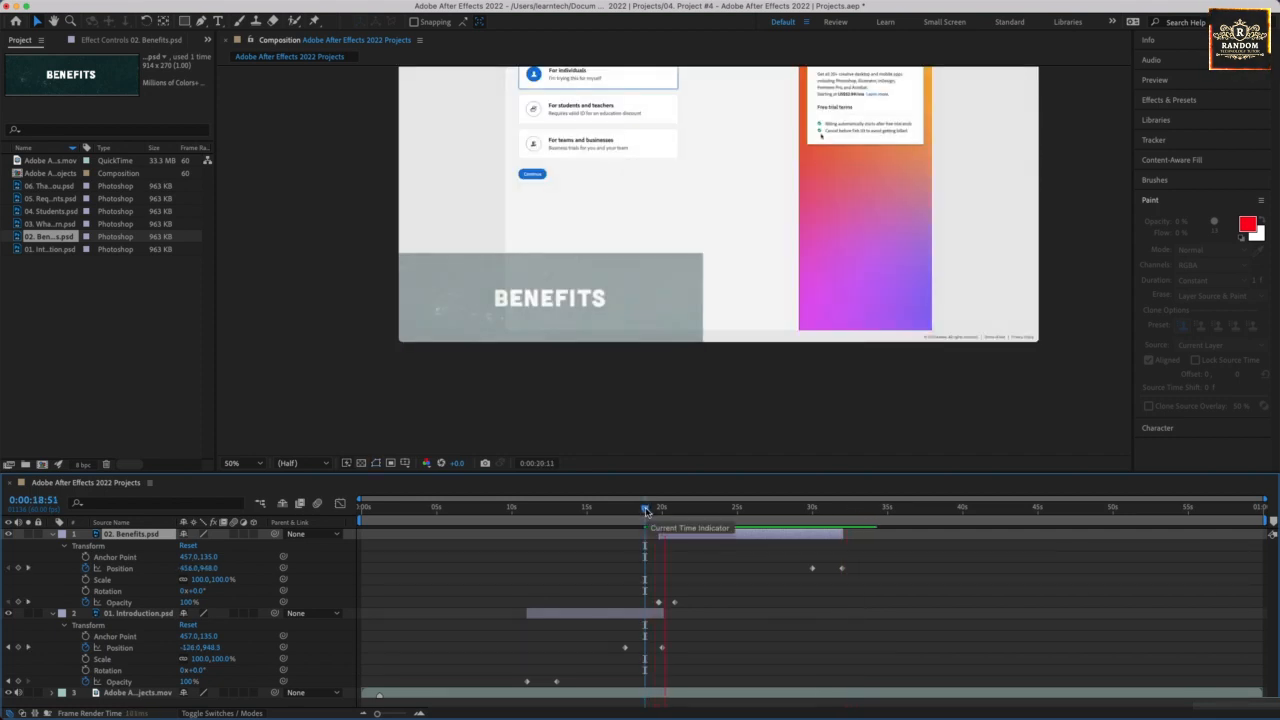
key(space)
Shift the 02. Benefits.psd layer about one second later and preview its fade-in from 0:00:18:40, 0:00:20:45 and 0:00:20:03.
mouse_move(657, 515)
mouse_down()
mouse_move(628, 515)
mouse_move(641, 515)
mouse_up()
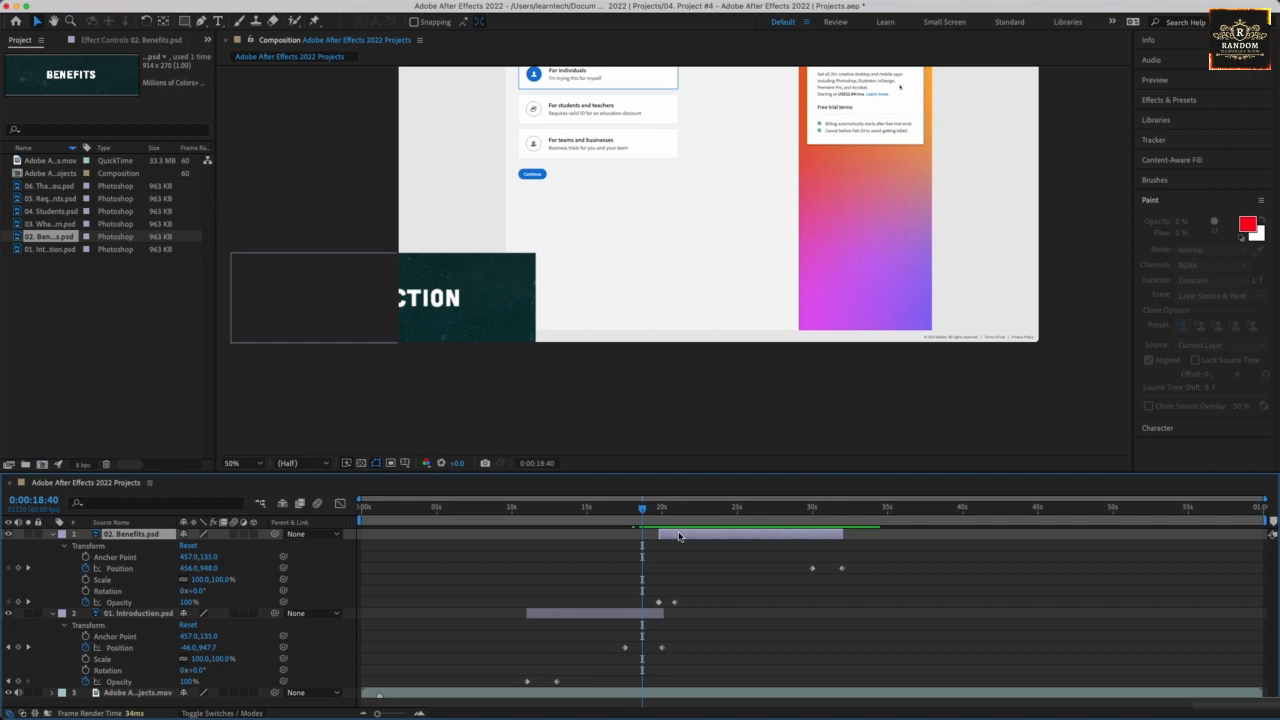
drag(678, 536, 696, 536)
key(space)
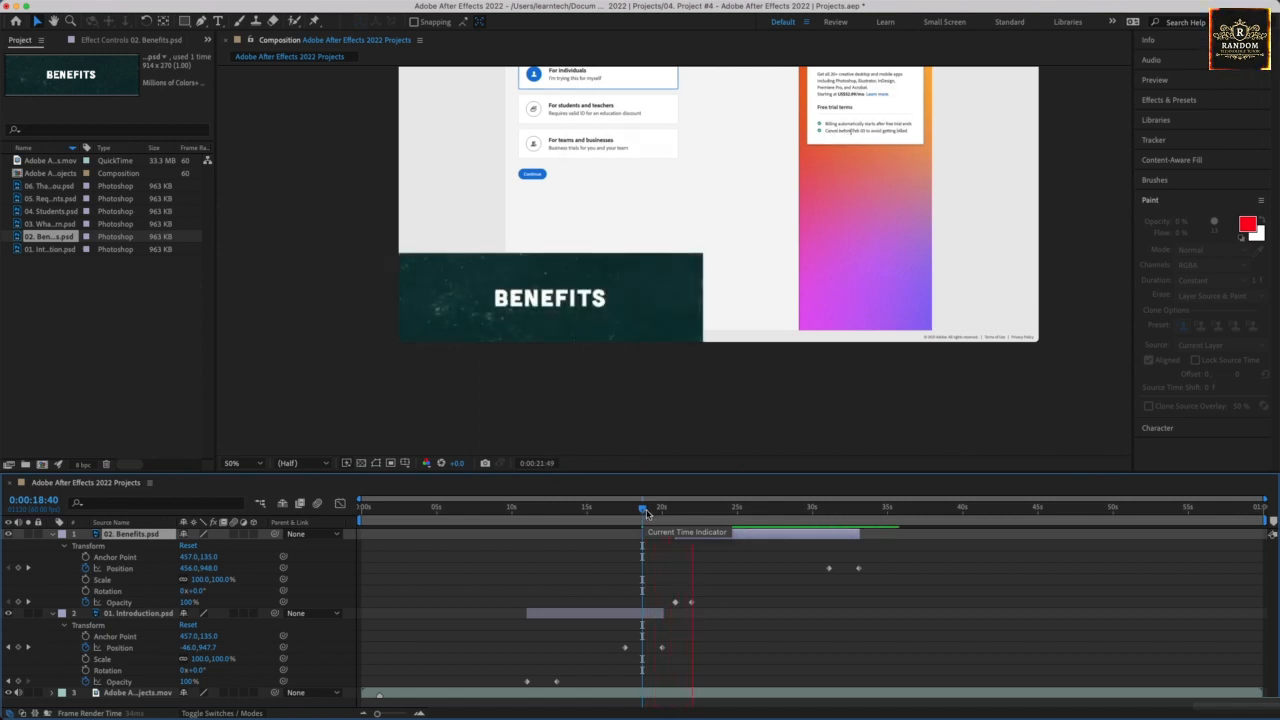
key(space)
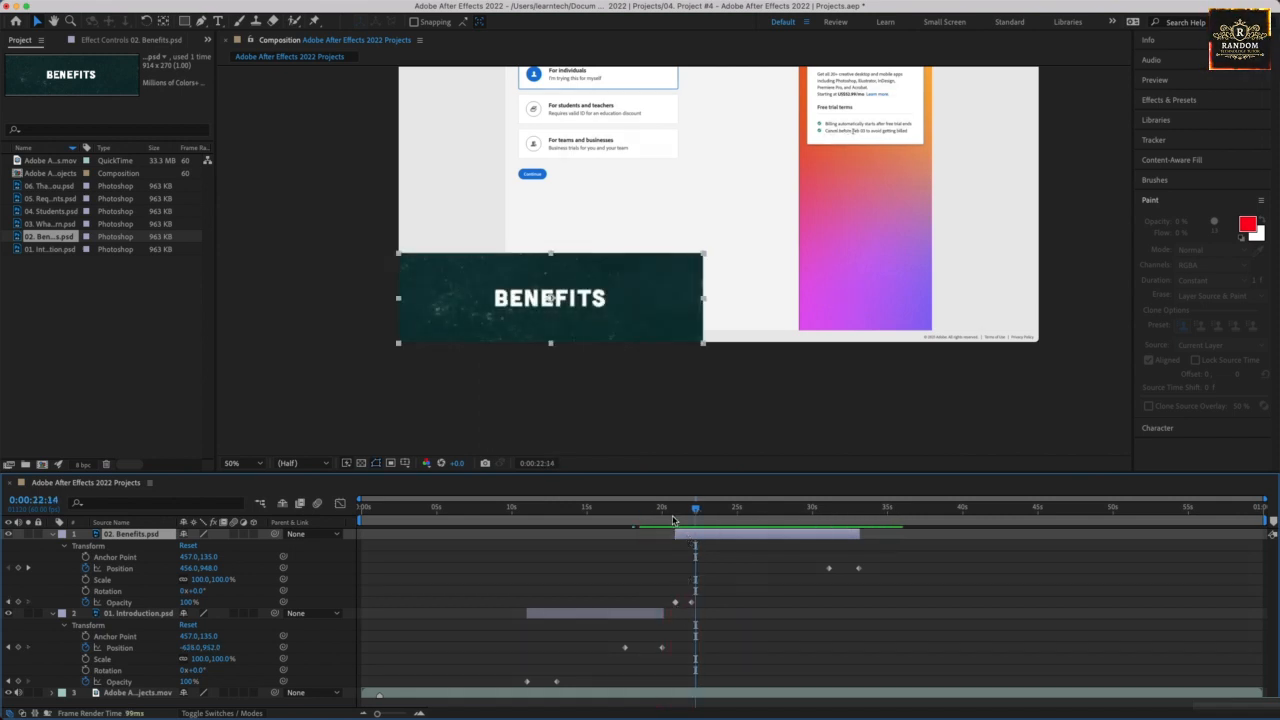
click(674, 516)
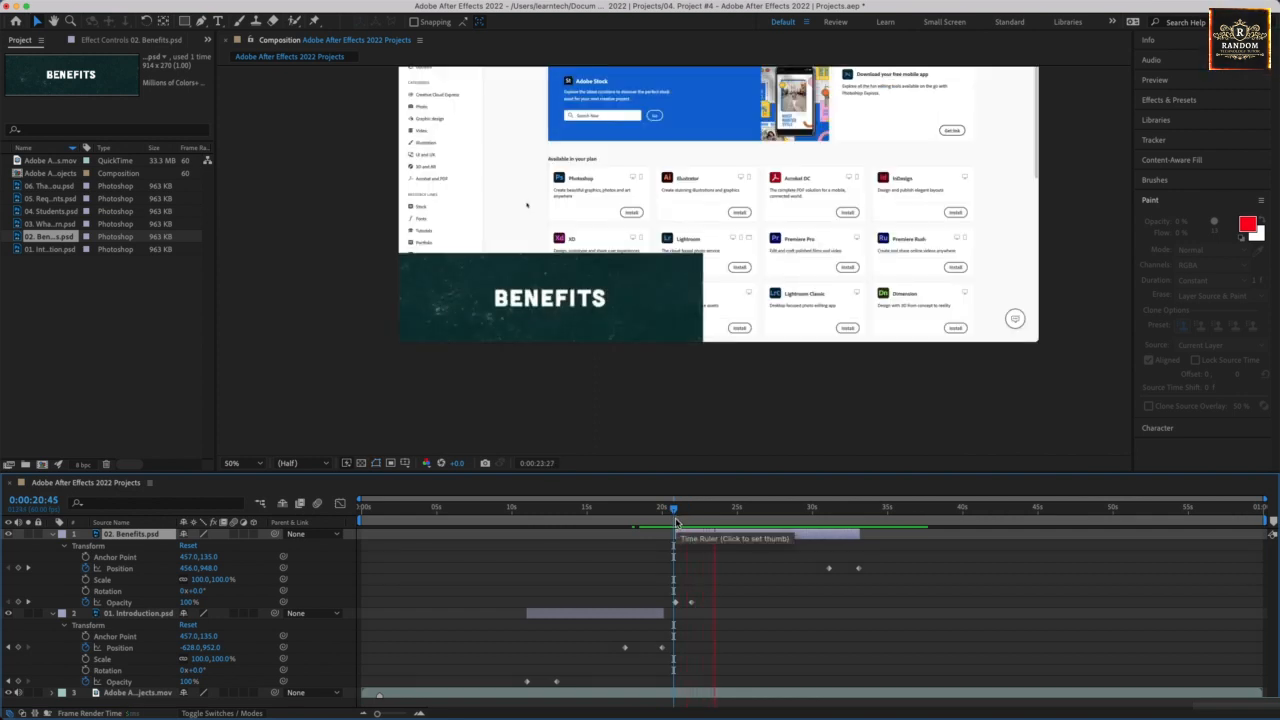
click(662, 518)
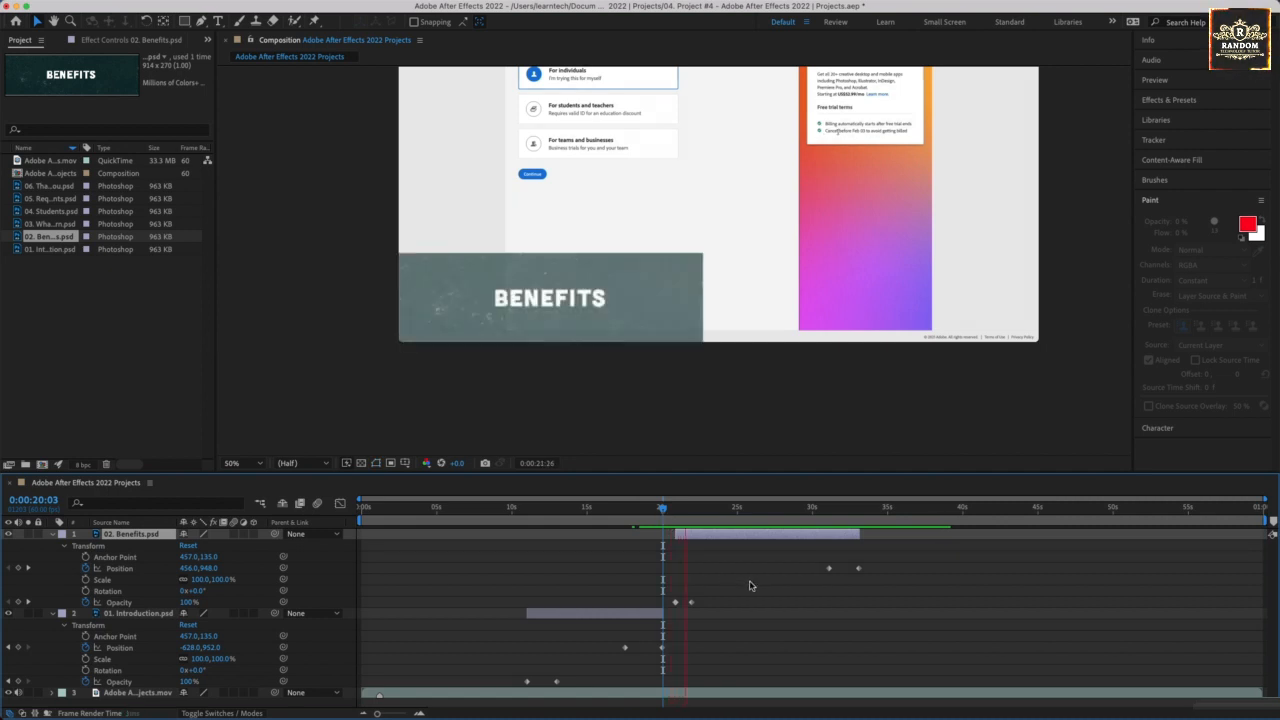
key(space)
Shift the 02. Benefits.psd layer slightly later again, by just under one second, and preview from 0:00:19:47.
drag(712, 536, 726, 540)
click(659, 514)
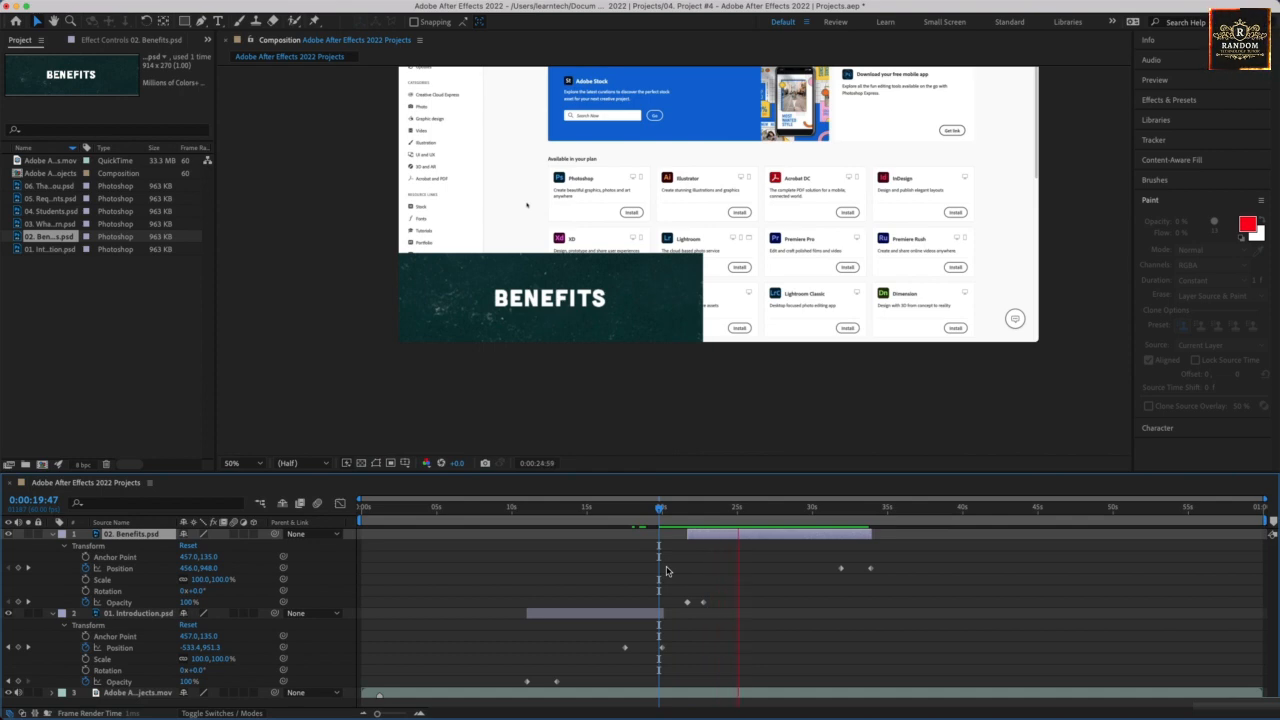
End the preview and collapse the properties of the 02. Benefits.psd and 01. Introduction.psd layers.
key(space)
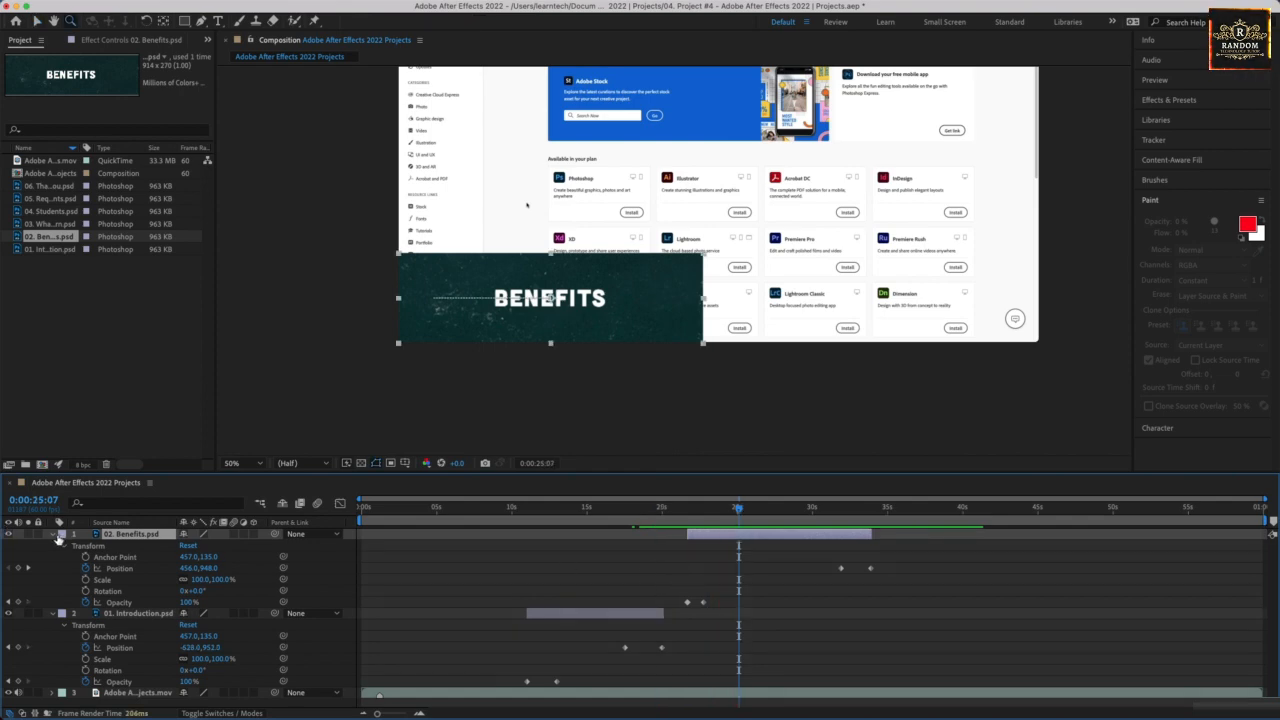
click(55, 535)
click(53, 546)
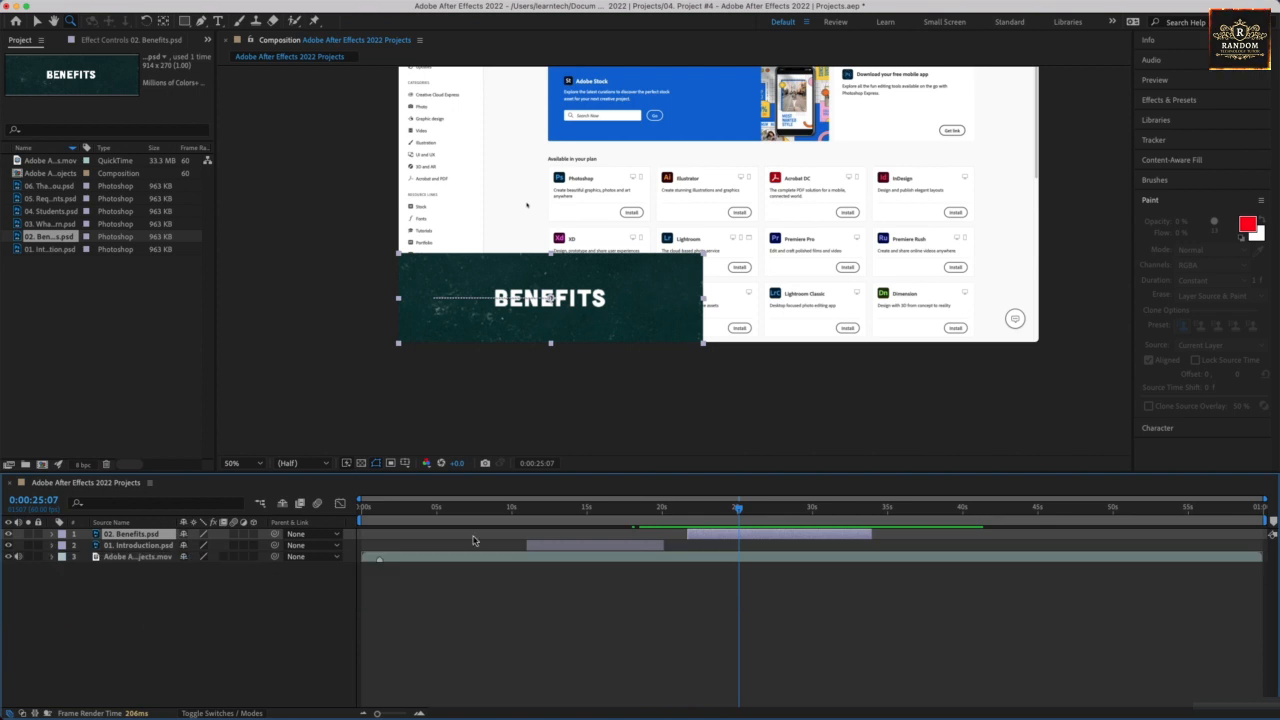
Preview the Introduction and Benefits banners from 0:00:10:33 and save the project.
click(520, 510)
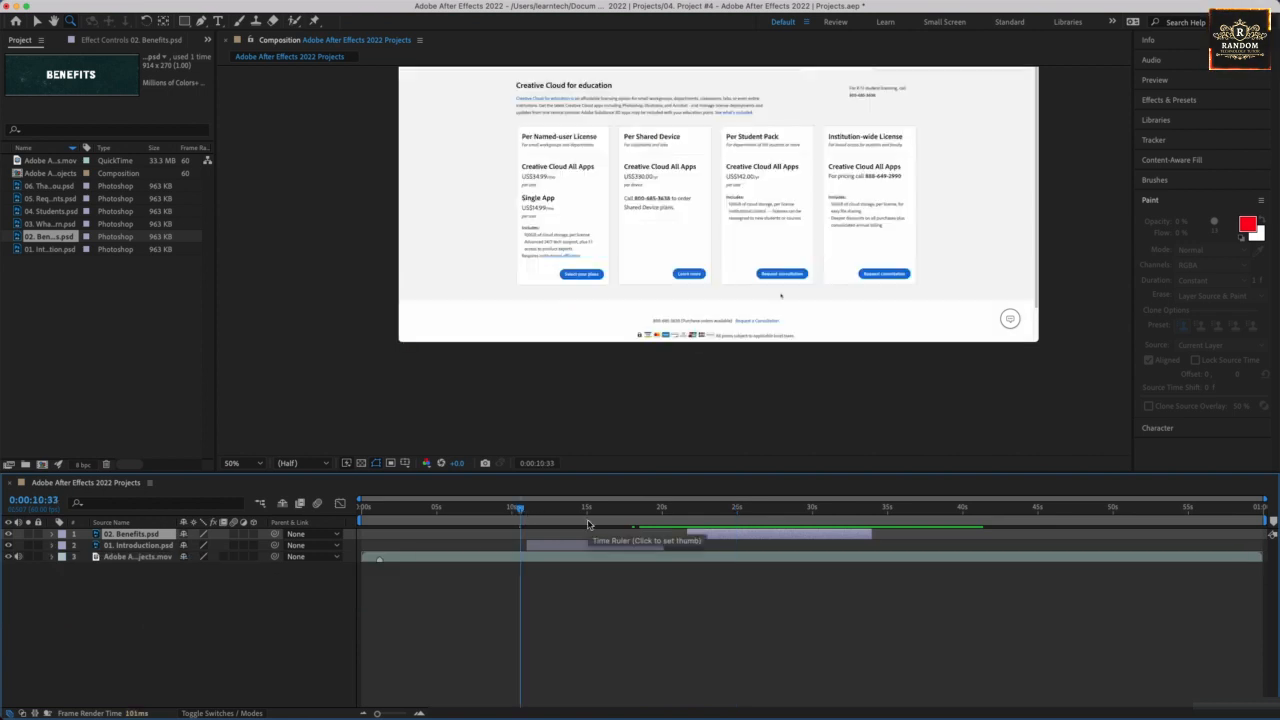
key(space)
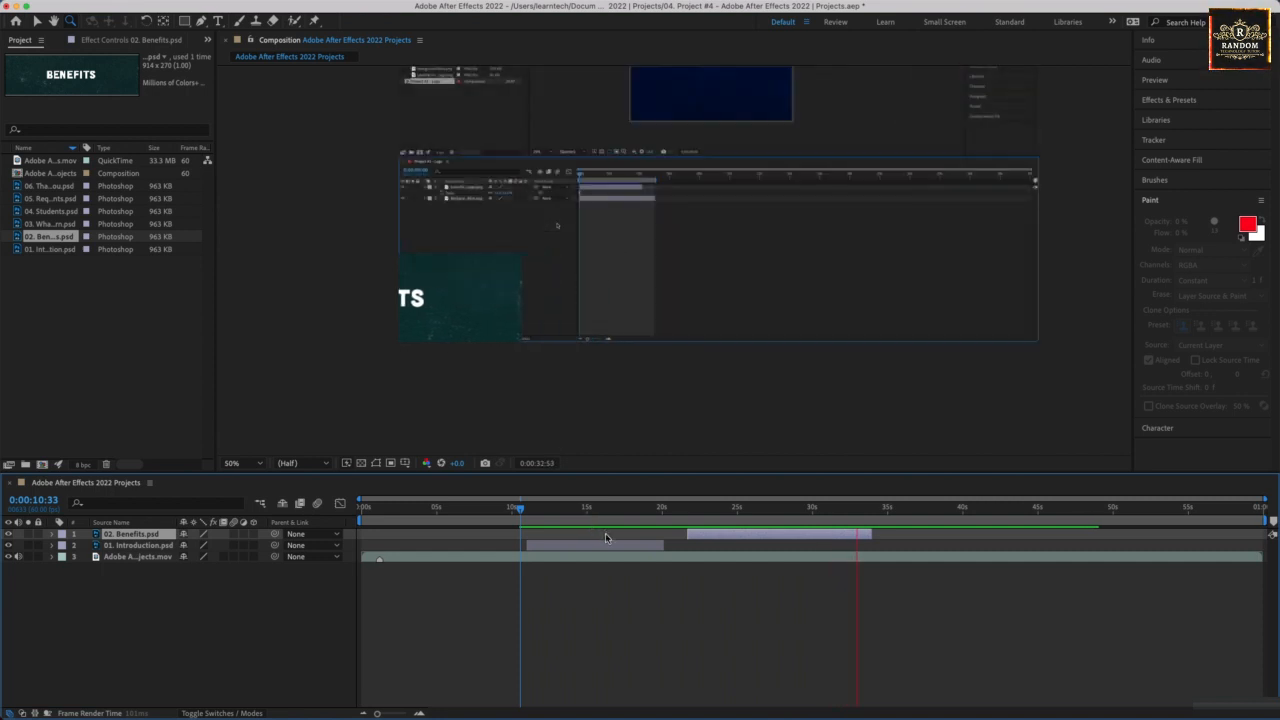
key(space)
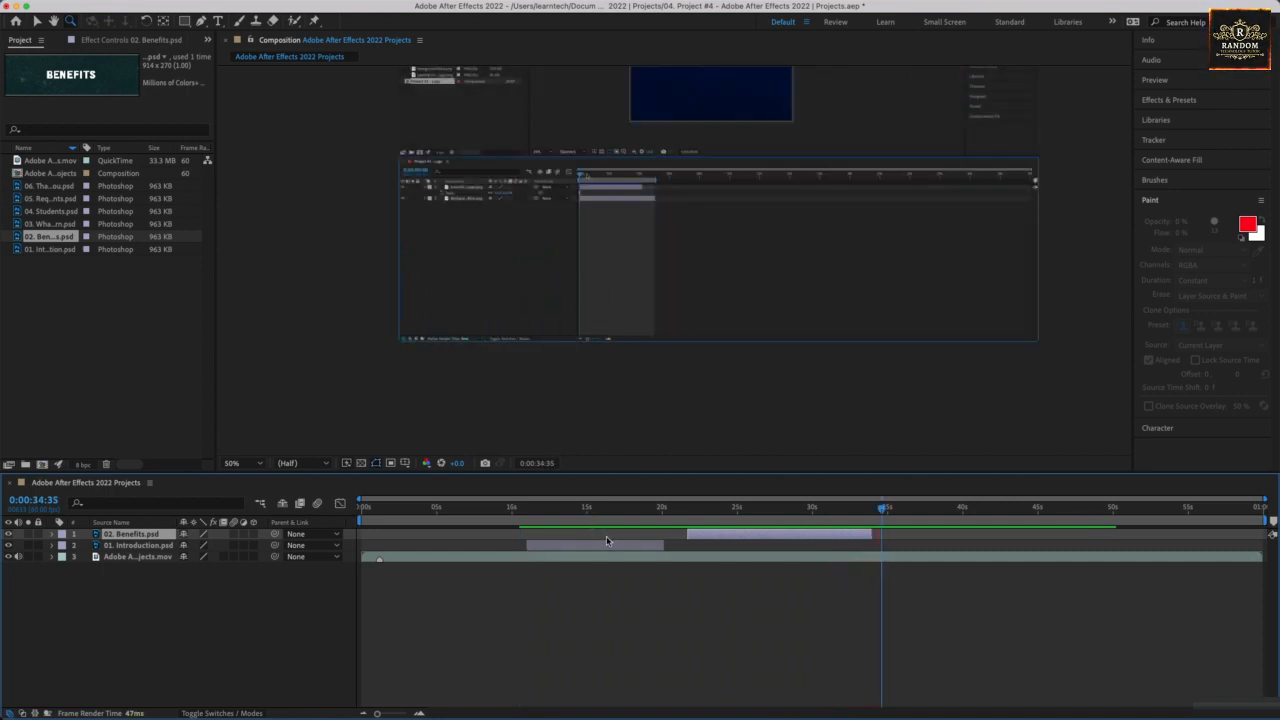
key(super+s)
Look through the remaining title banner files and add 04. Students.psd as the topmost layer of the composition.
click(52, 224)
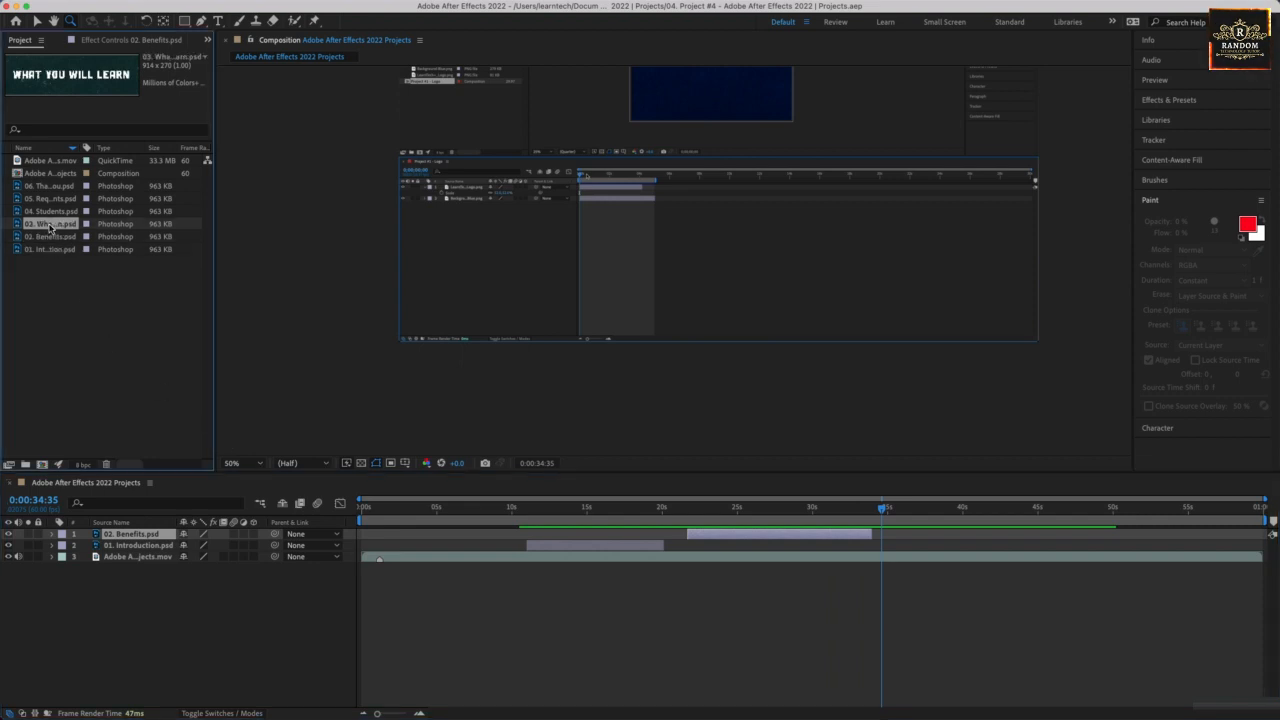
click(49, 212)
click(46, 224)
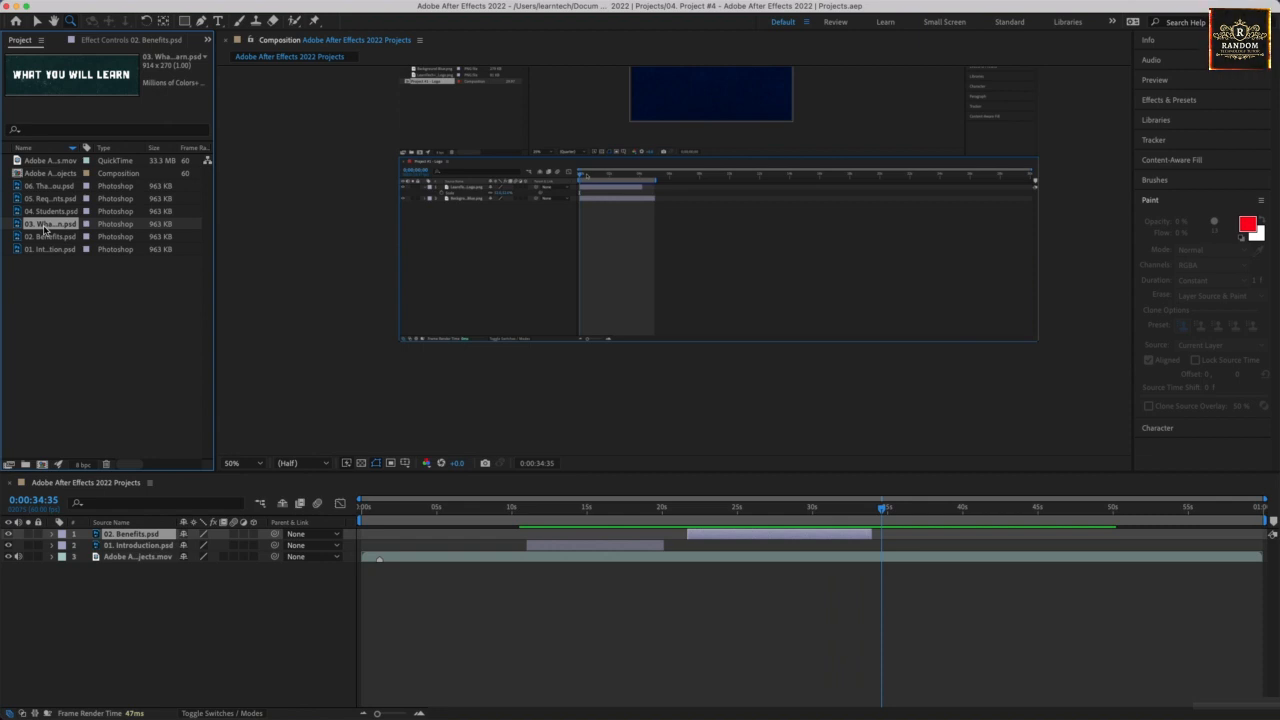
click(48, 212)
click(51, 188)
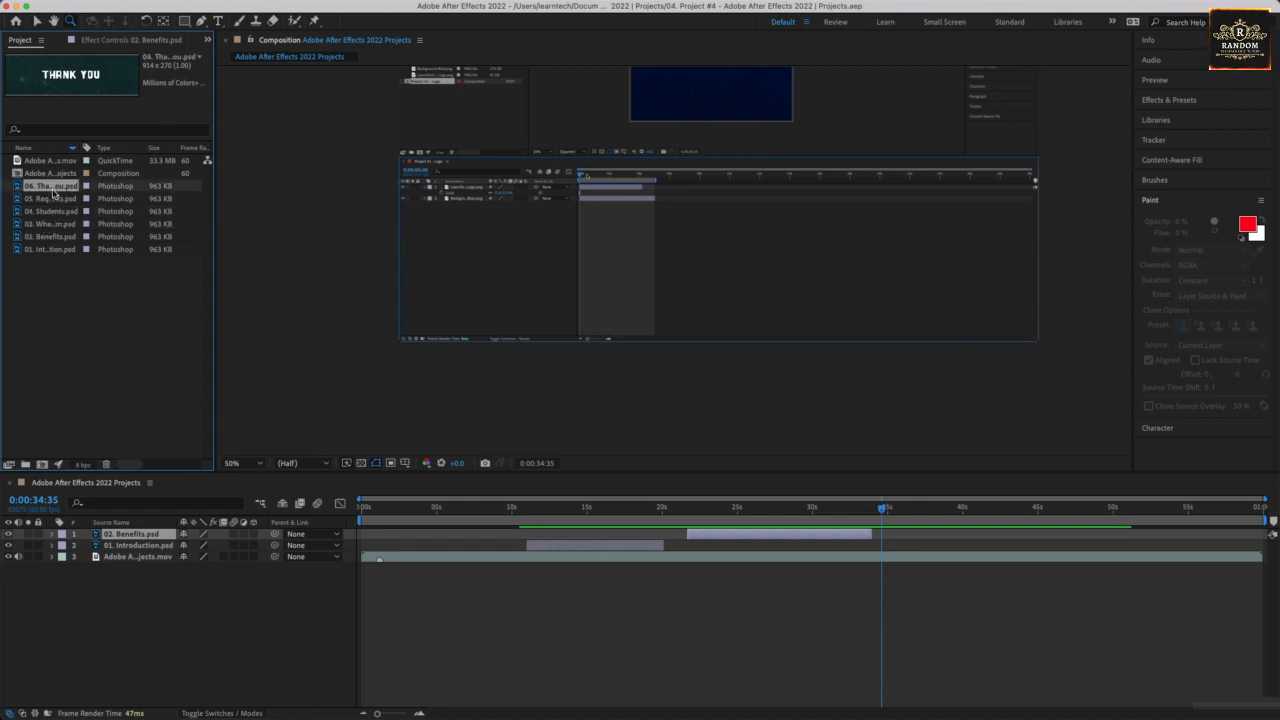
click(54, 214)
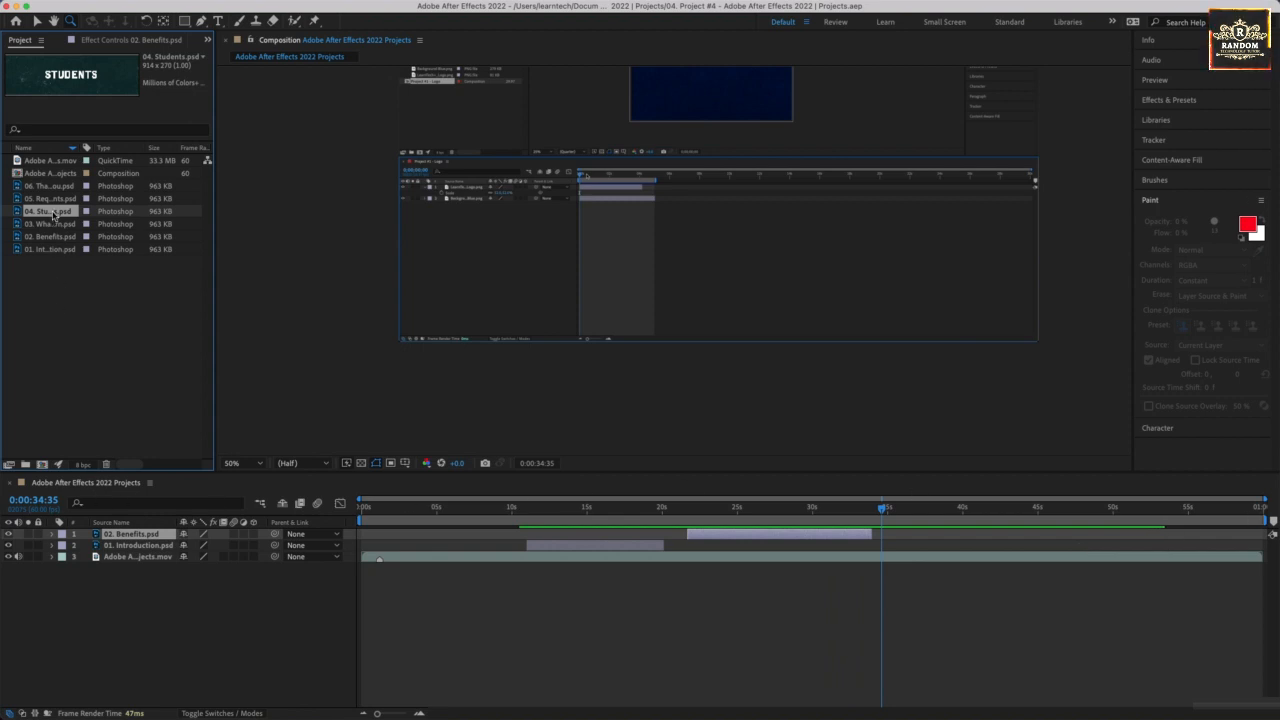
drag(55, 216, 107, 535)
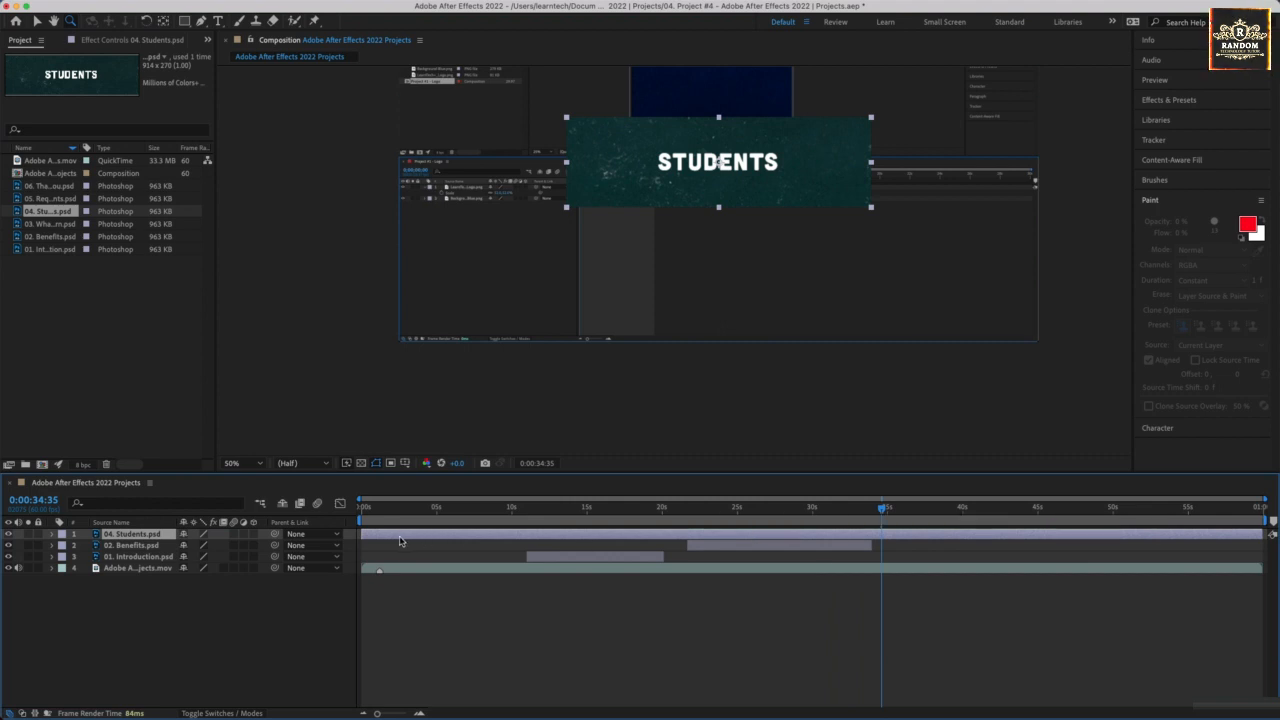
Trim the 04. Students.psd layer to run from 0:00:35:08 to about 0:00:41:50, and place its banner in the frame's lower-left corner.
drag(362, 533, 883, 533)
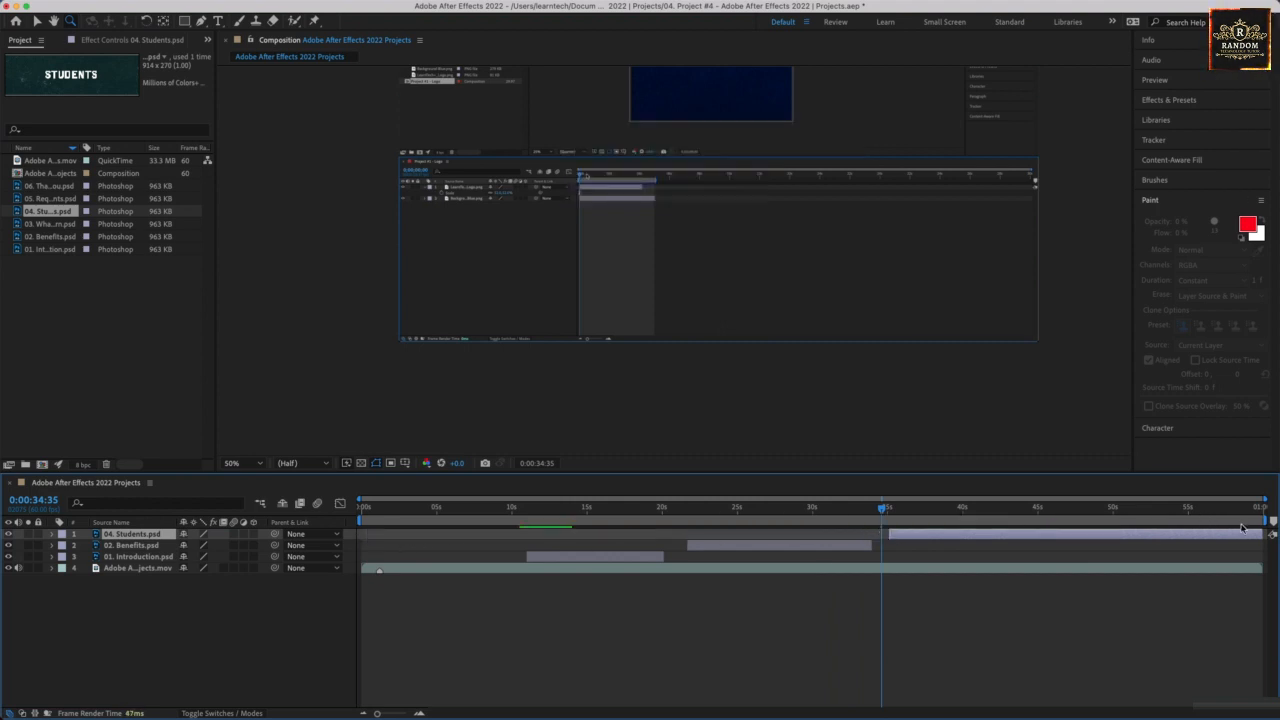
drag(1258, 533, 988, 535)
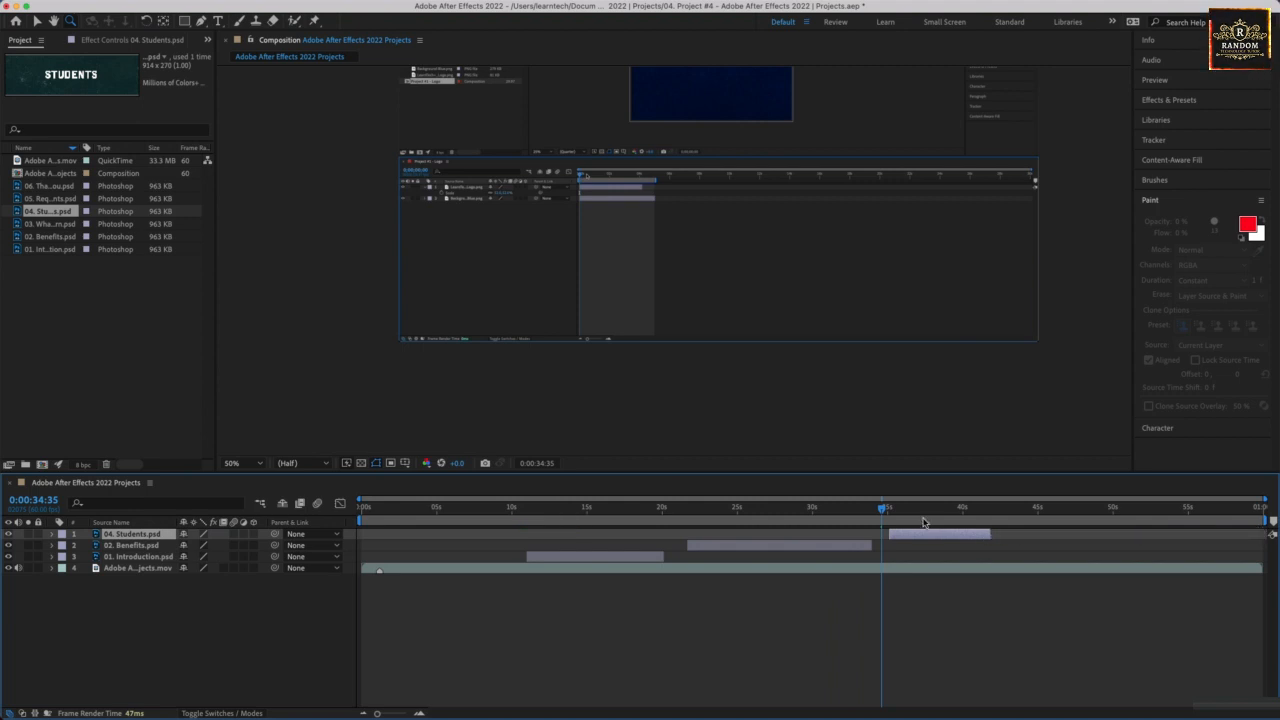
drag(885, 508, 889, 508)
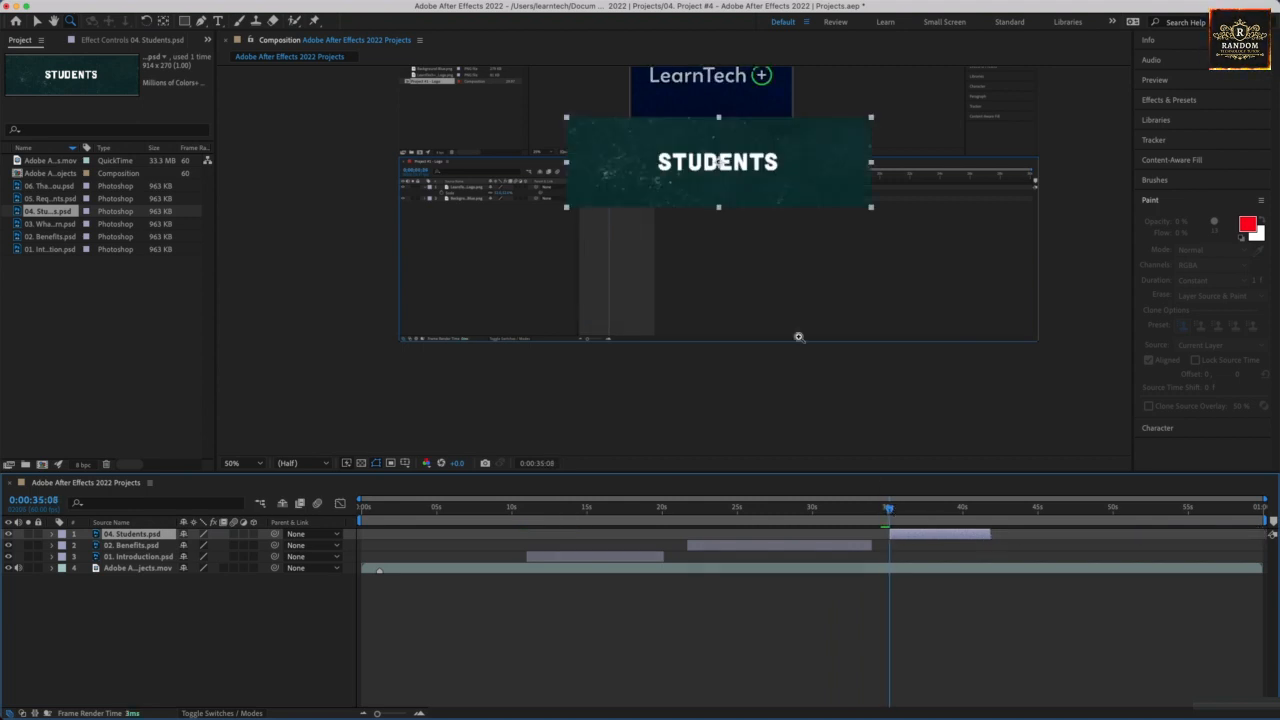
key(v)
drag(781, 183, 615, 318)
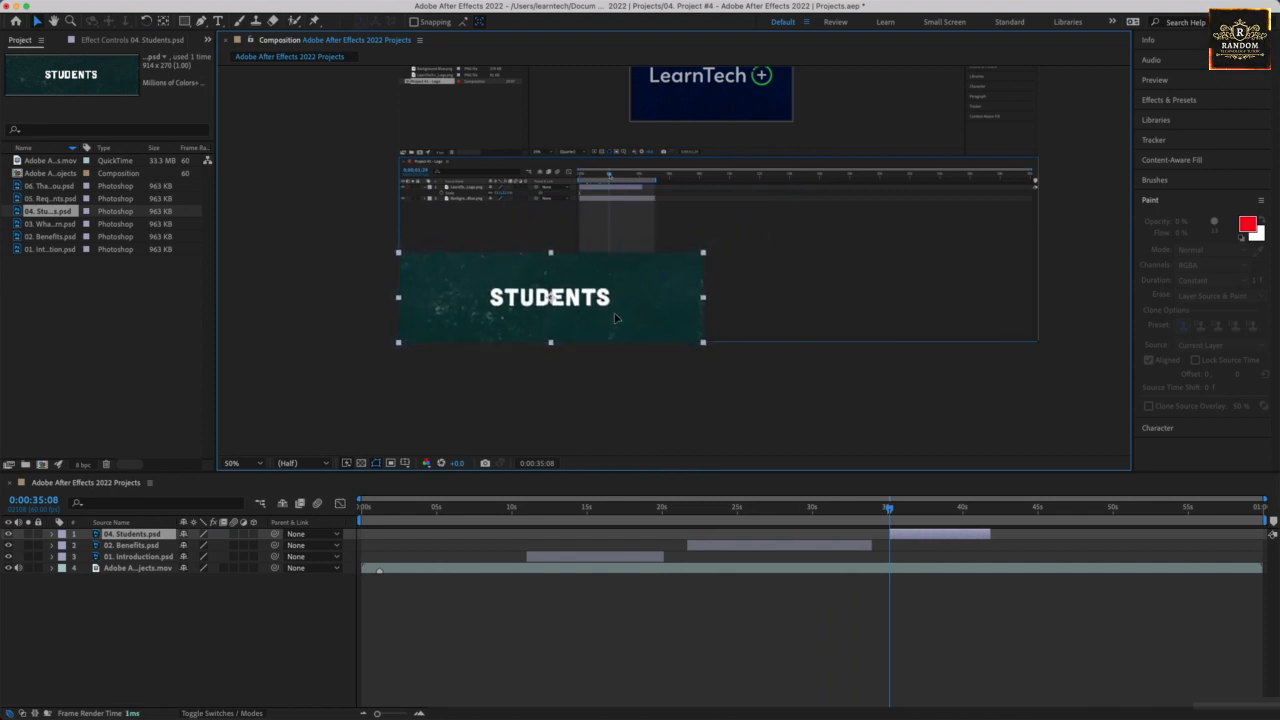
Keyframe the 04. Students.psd layer's opacity from 0% at 0:00:35:08 to 100% at 0:00:36:30.
click(51, 535)
click(63, 546)
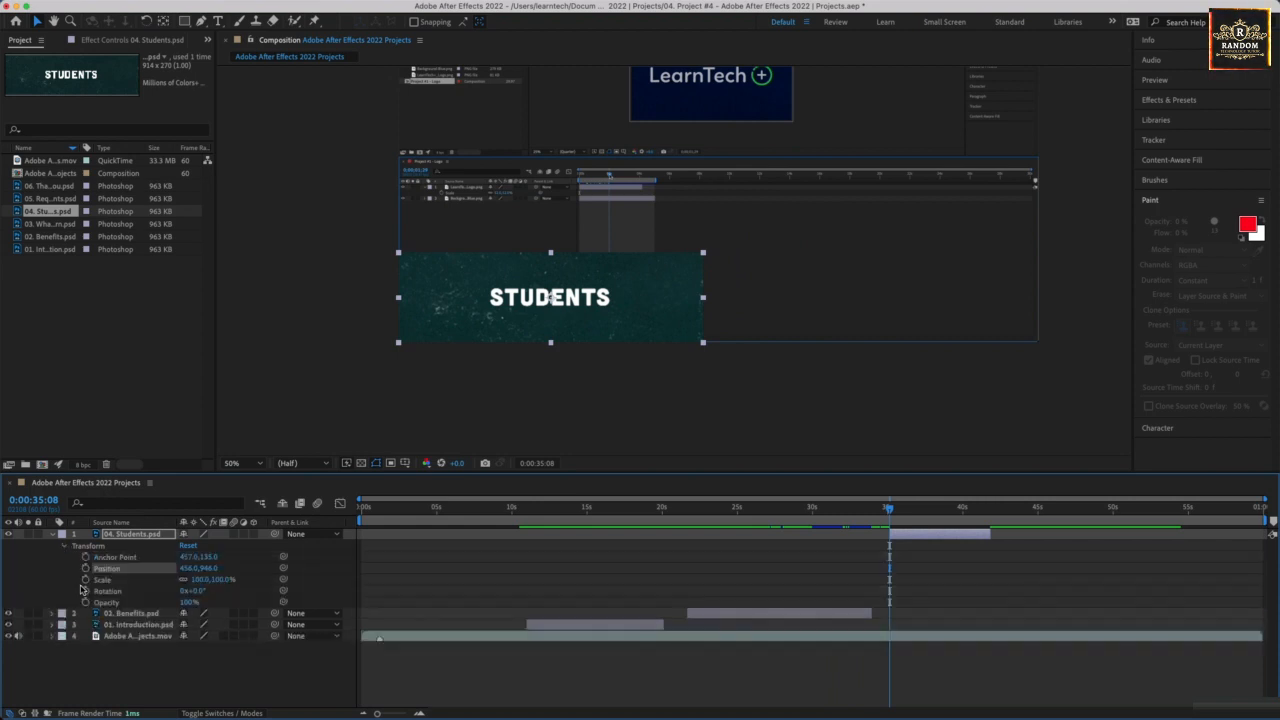
click(187, 603)
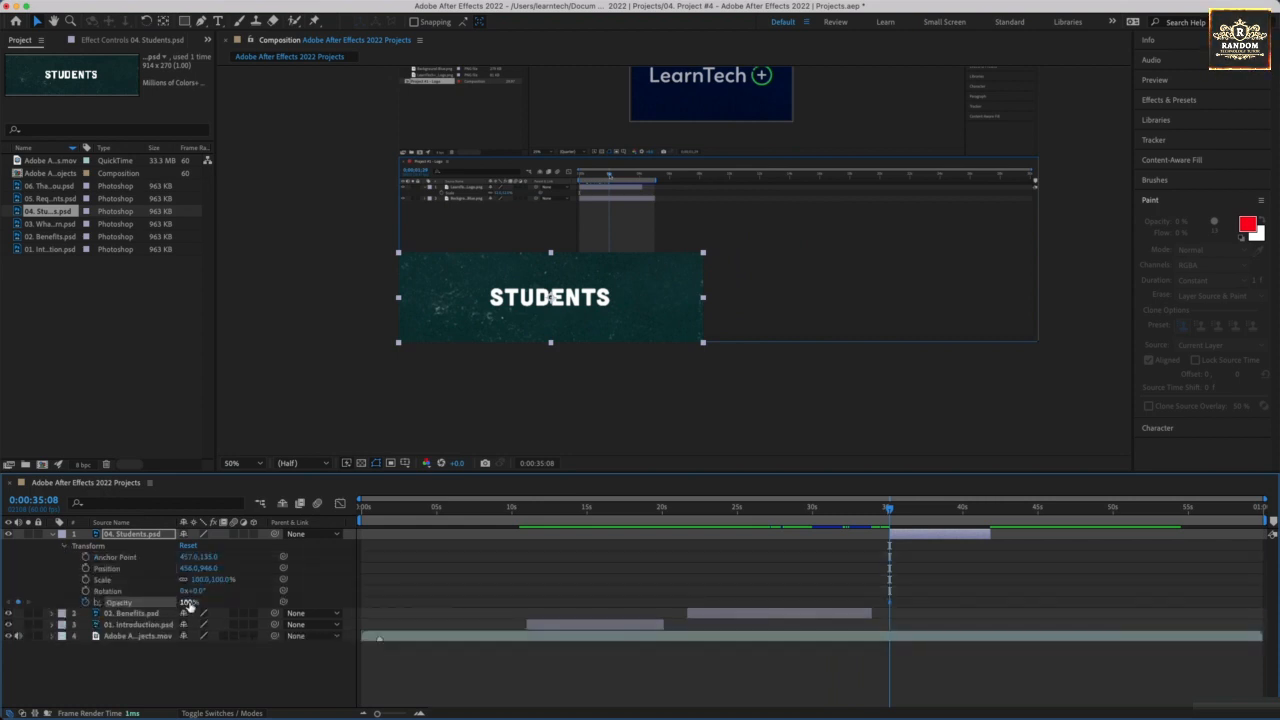
text(0)
key(Return)
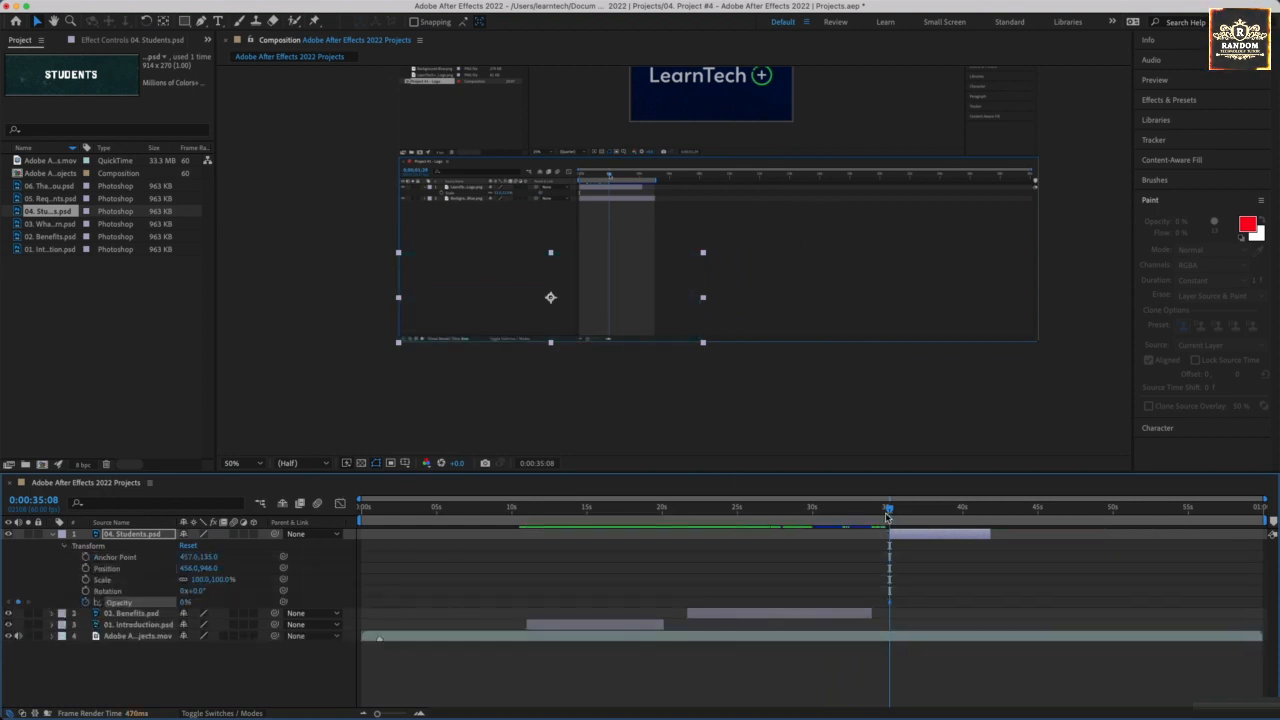
drag(889, 508, 911, 511)
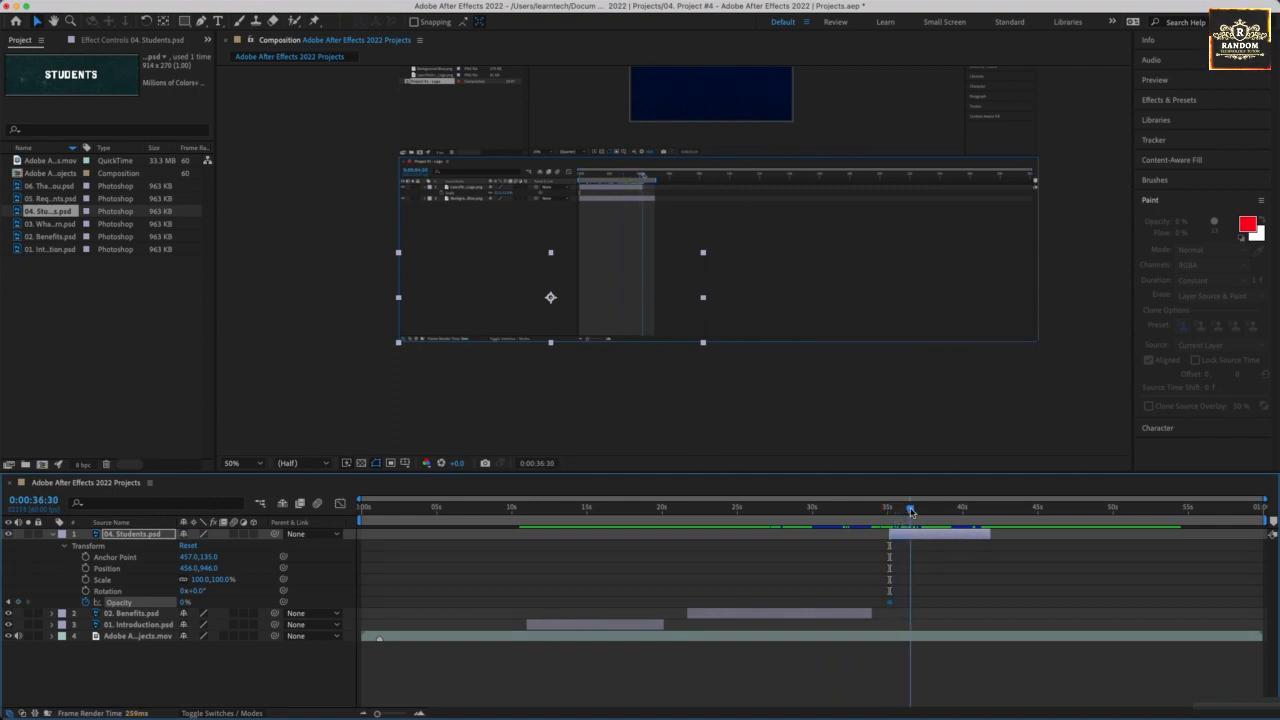
drag(184, 604, 367, 620)
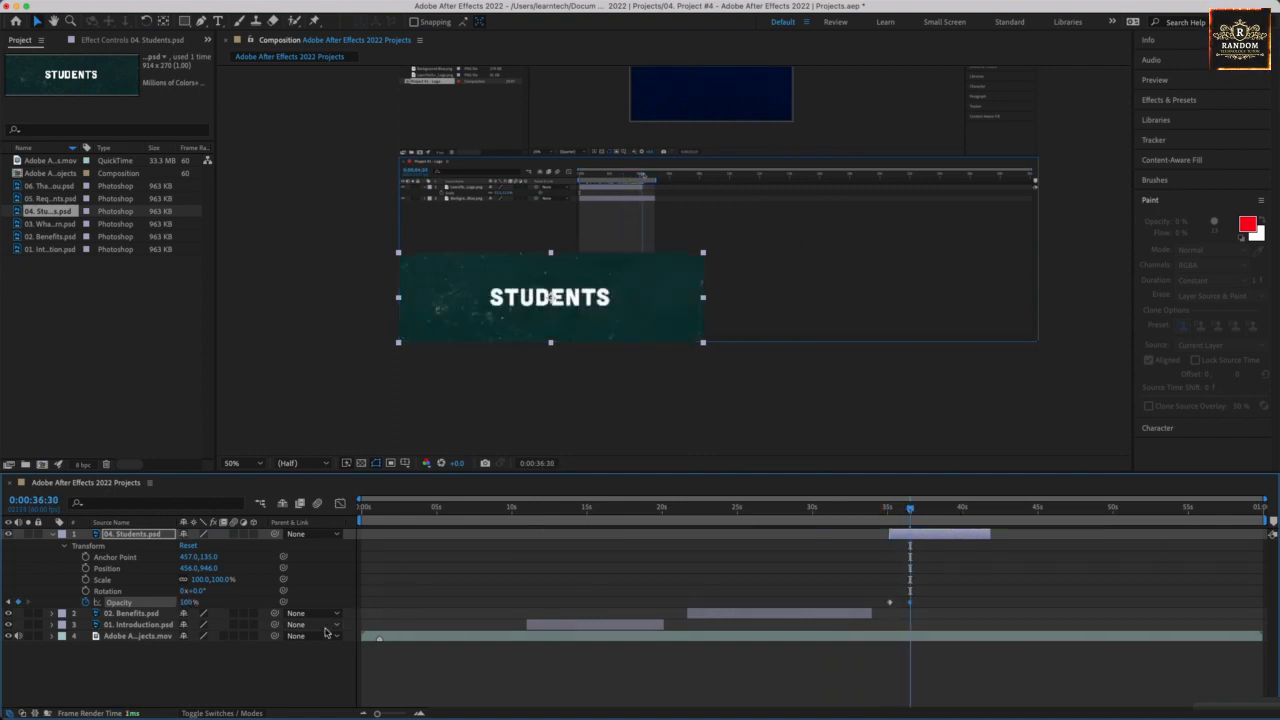
Keyframe the 04. Students.psd layer's position from 456,946 at 0:00:40:35 to about -468,946 at 0:00:41:50, sliding it off the frame.
drag(910, 513, 970, 511)
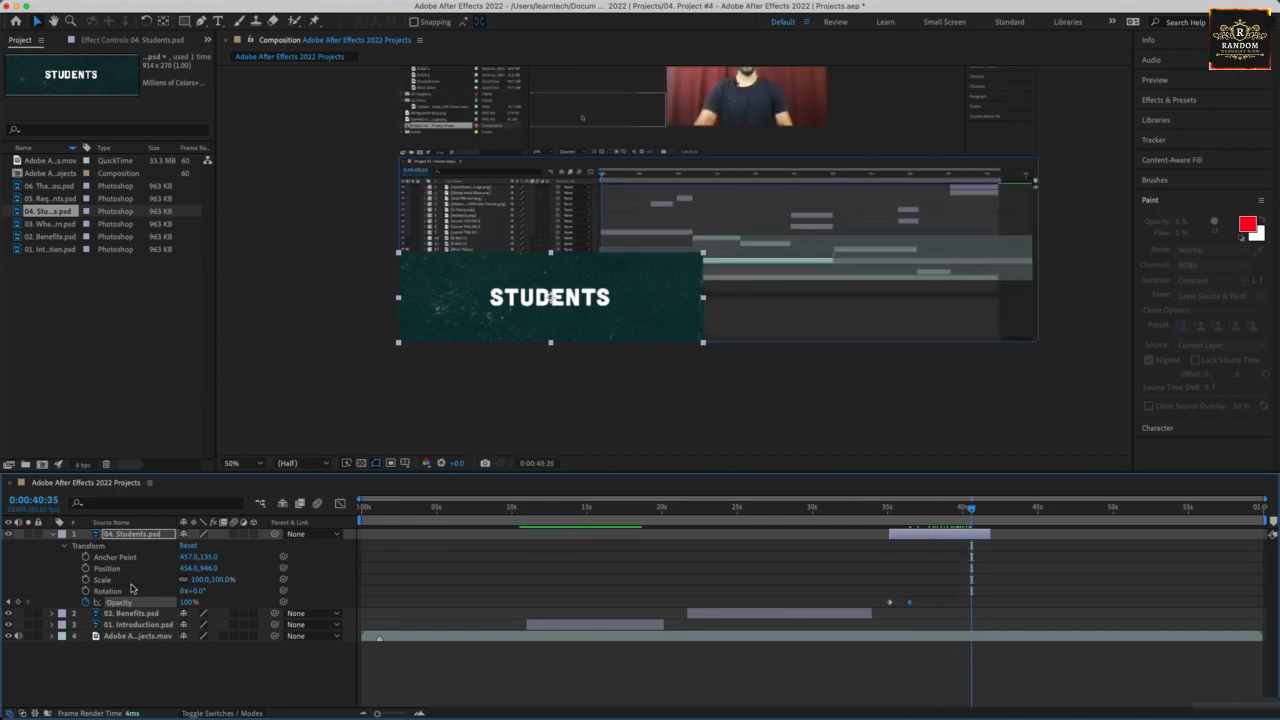
click(86, 568)
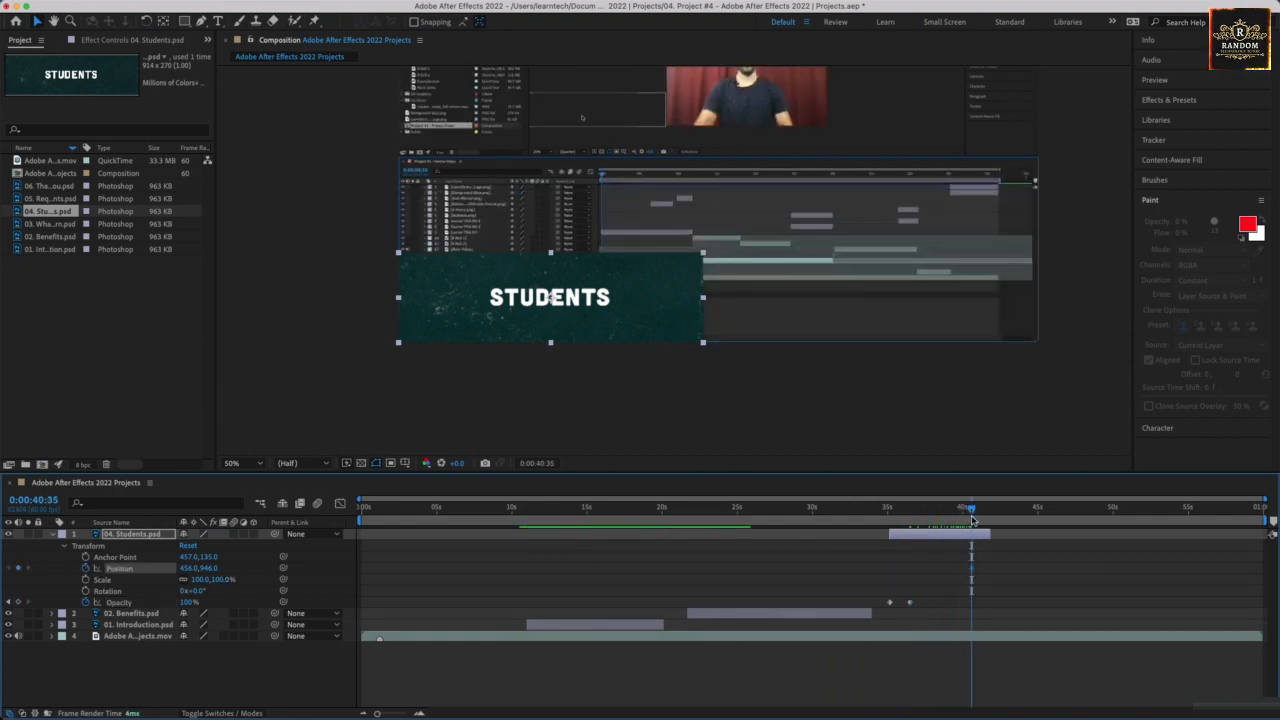
drag(970, 511, 992, 512)
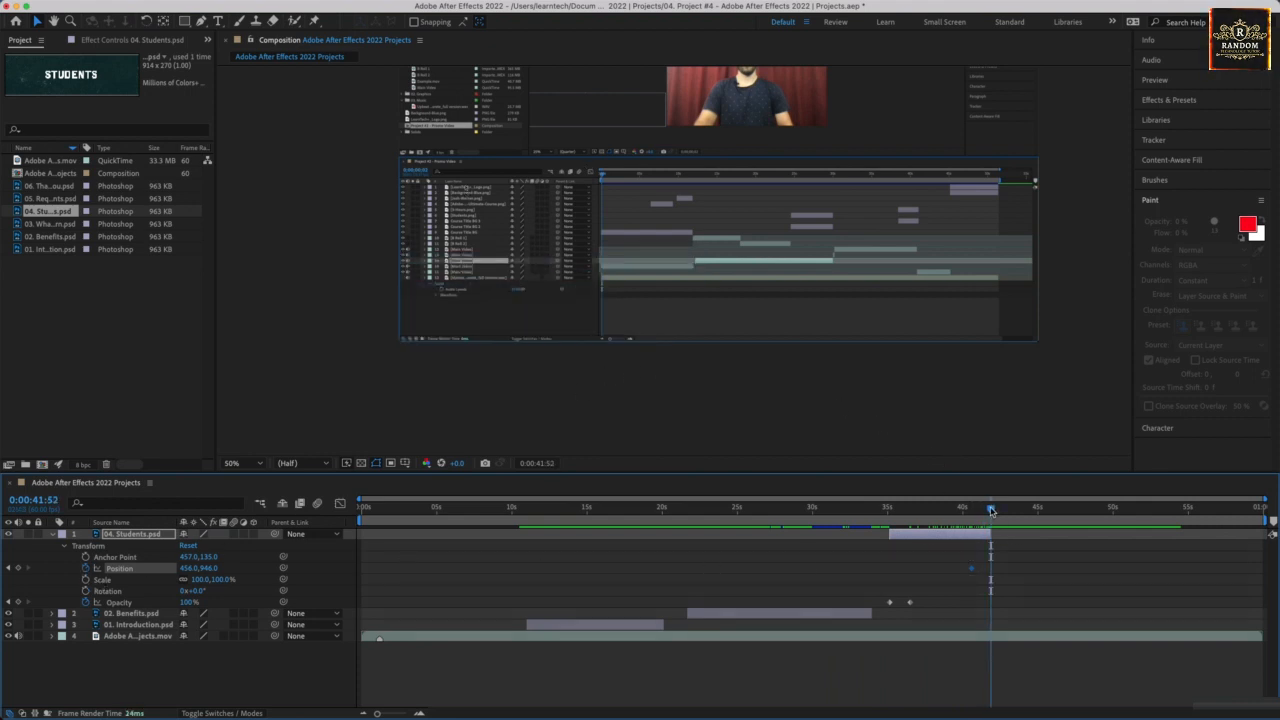
drag(991, 511, 990, 511)
drag(573, 316, 273, 318)
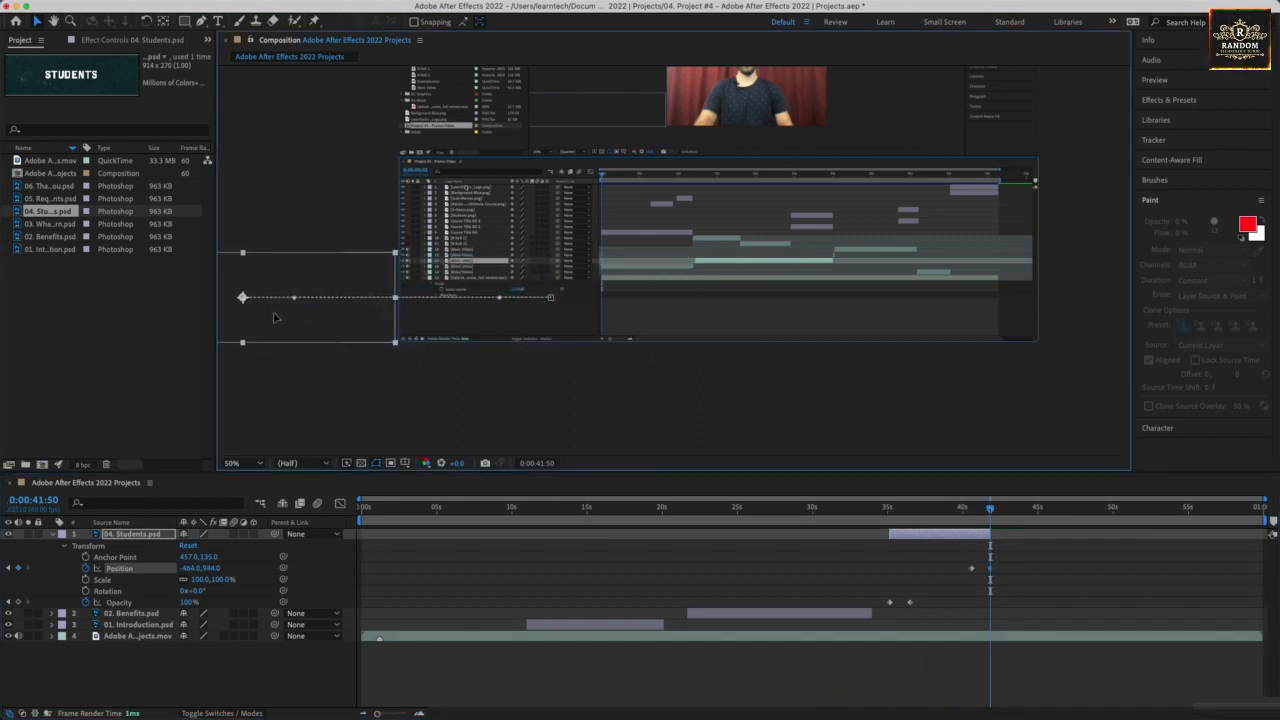
Preview the Students banner from 0:00:34:30, save the project and collapse the layer's properties.
click(881, 512)
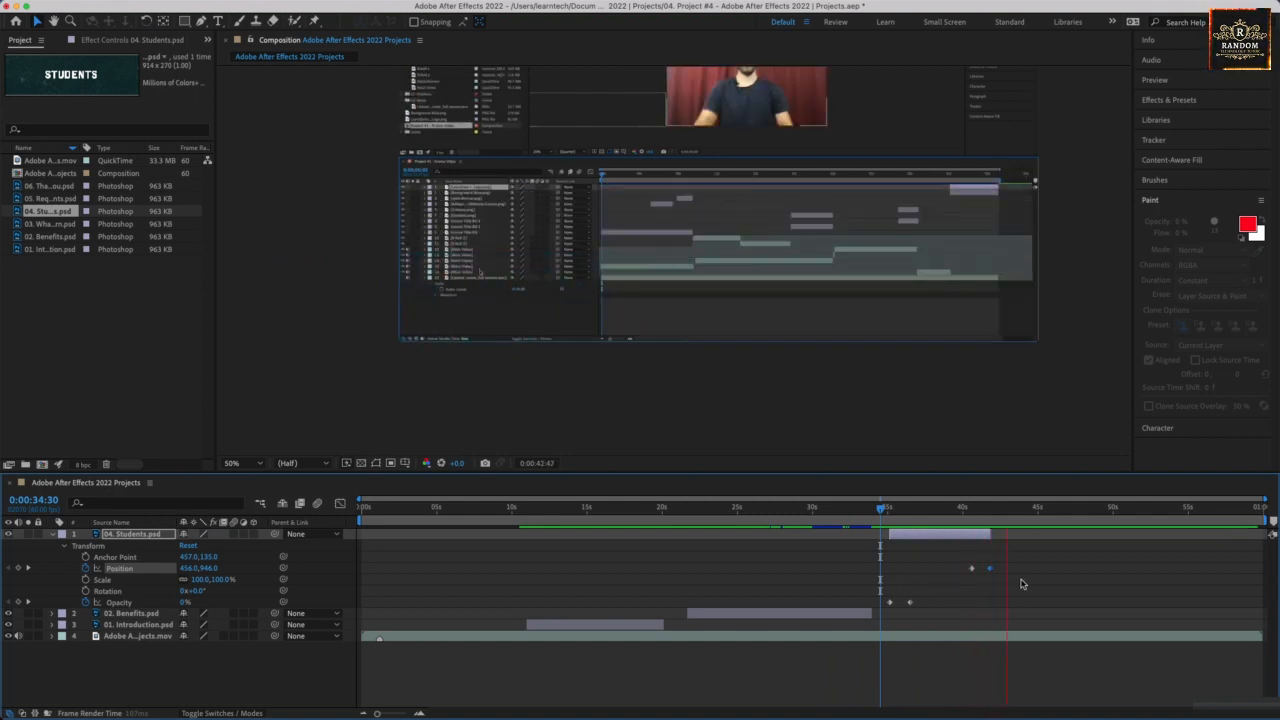
key(space)
key(super+s)
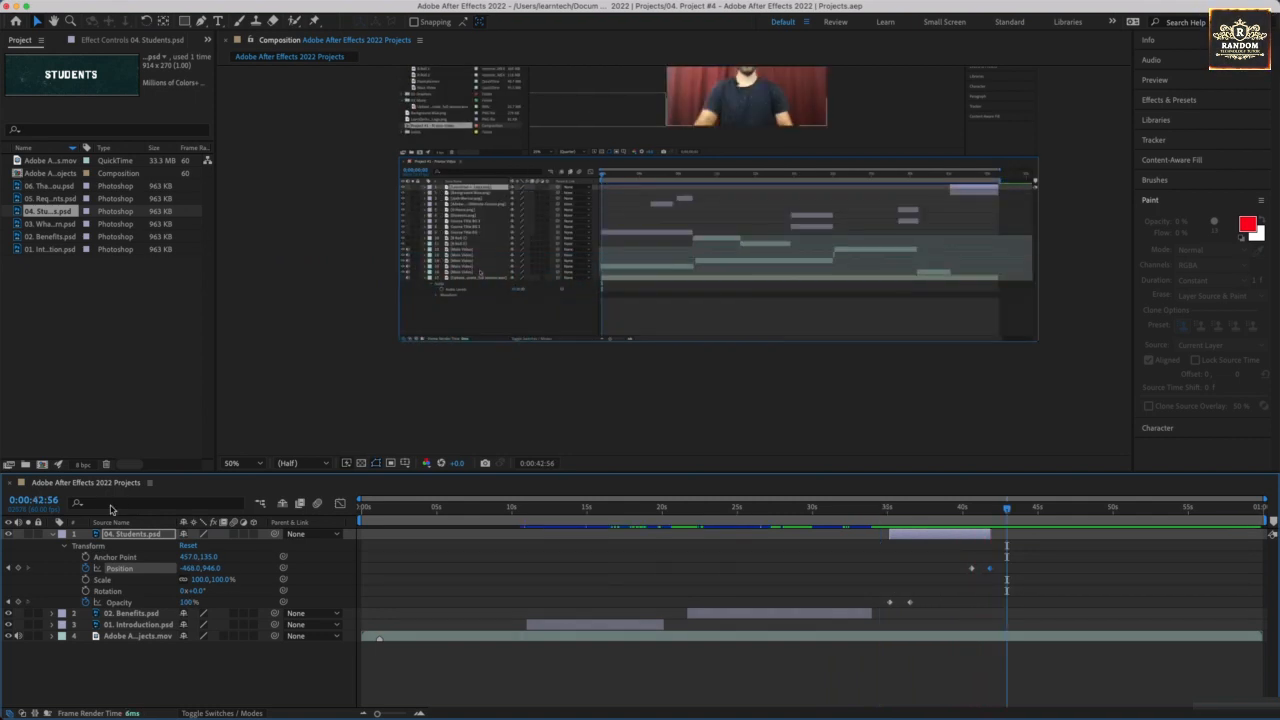
click(56, 535)
click(53, 535)
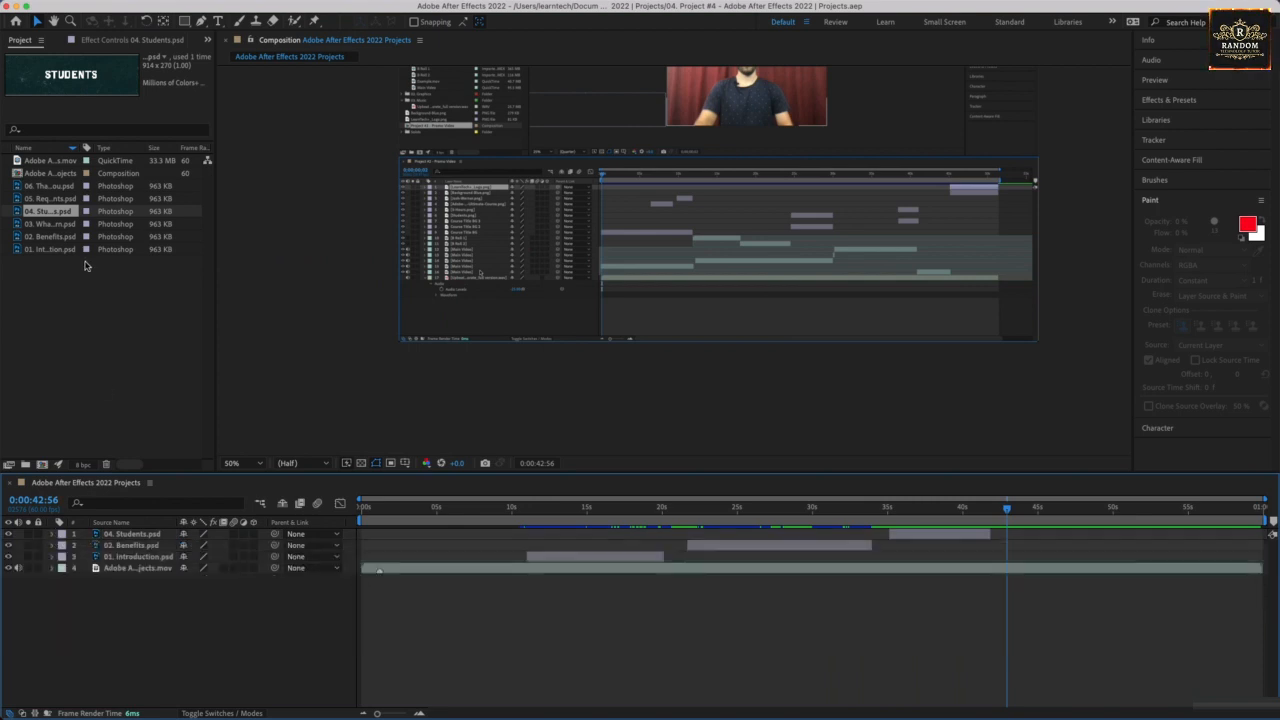
Add 06. Thank You.psd as the topmost layer and place its banner in the frame's lower-left corner at about 462,948.
drag(58, 192, 117, 538)
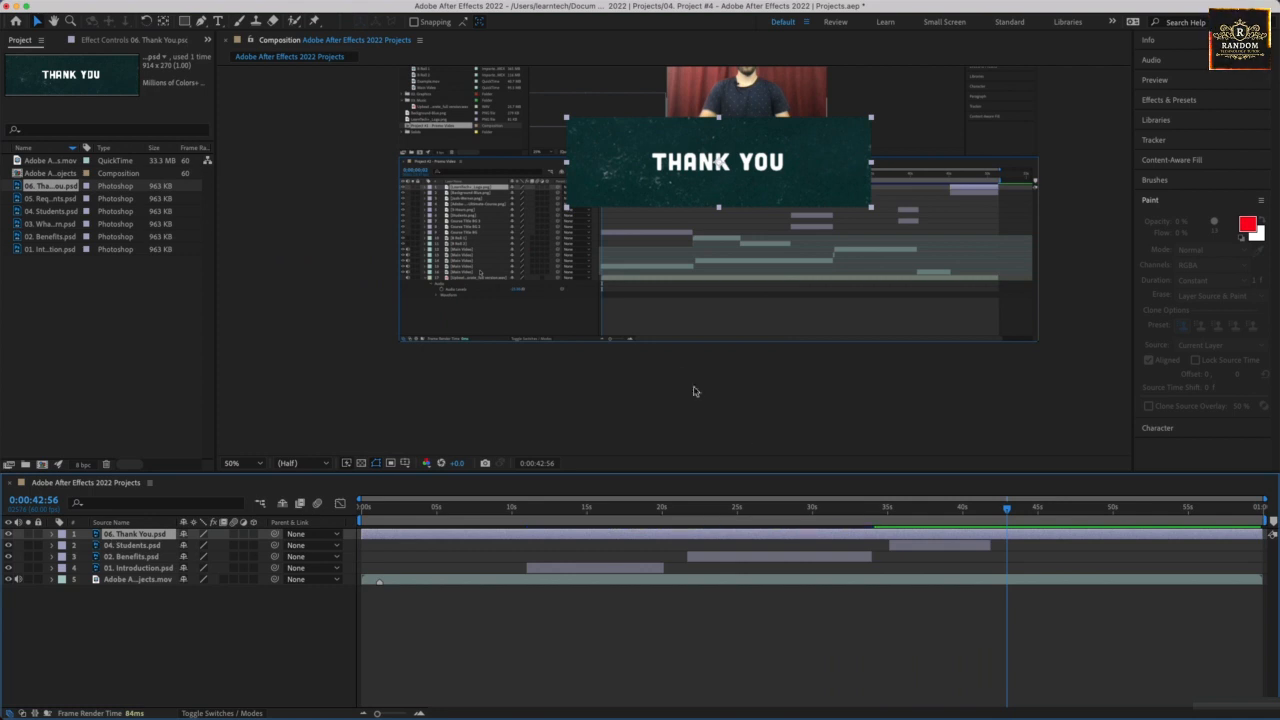
drag(700, 196, 532, 331)
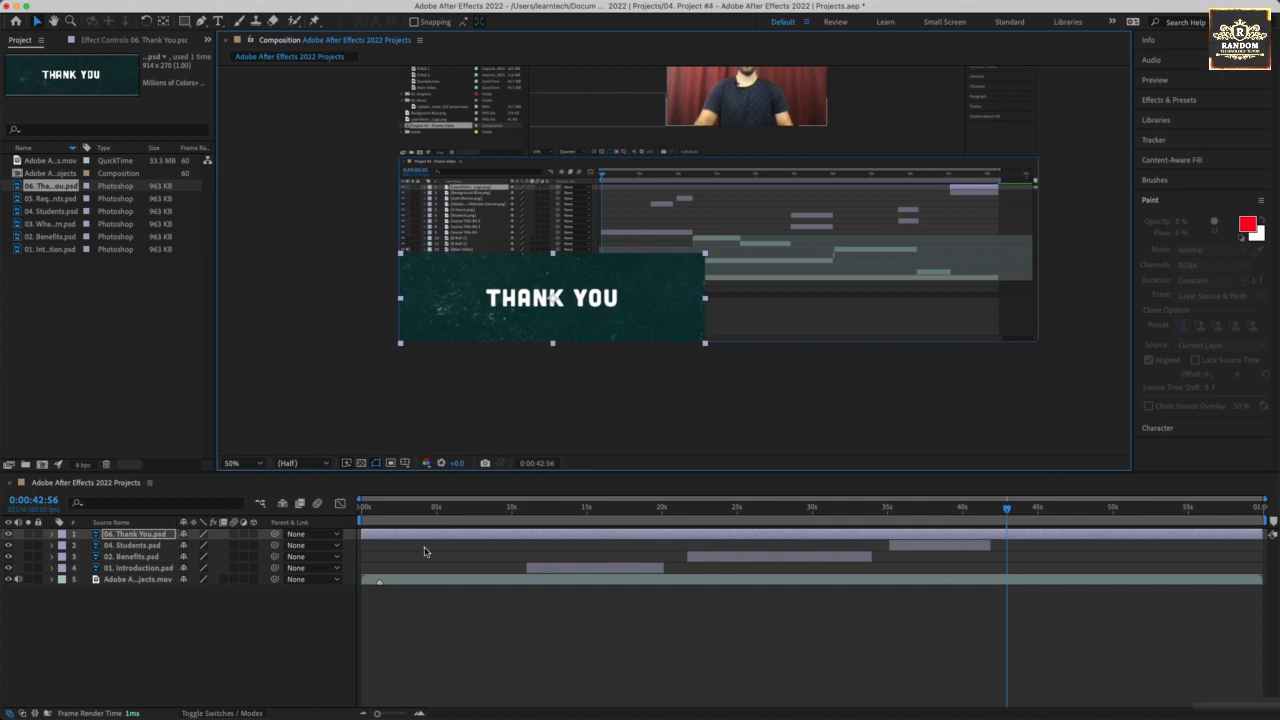
Trim the 06. Thank You.psd layer to start at about 0:00:42:56 and end at 0:00:50:55.
drag(363, 534, 1003, 524)
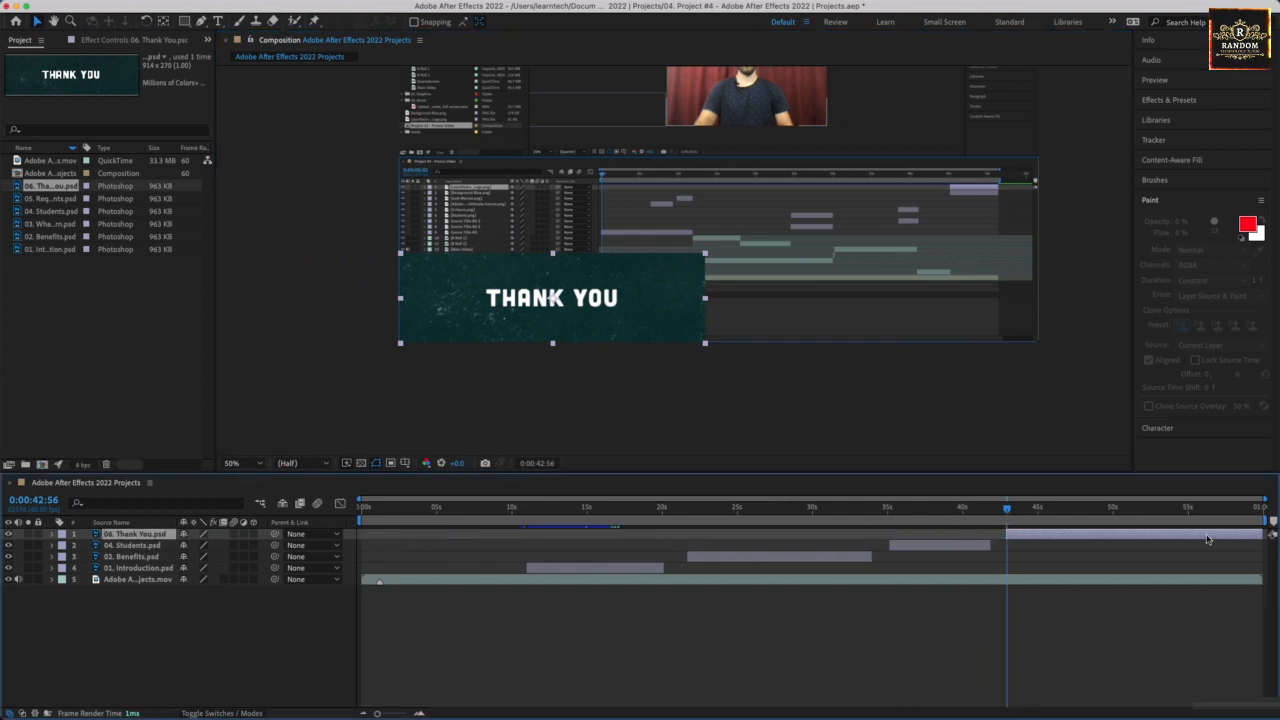
click(1025, 509)
drag(1025, 509, 1127, 510)
drag(1256, 537, 1126, 538)
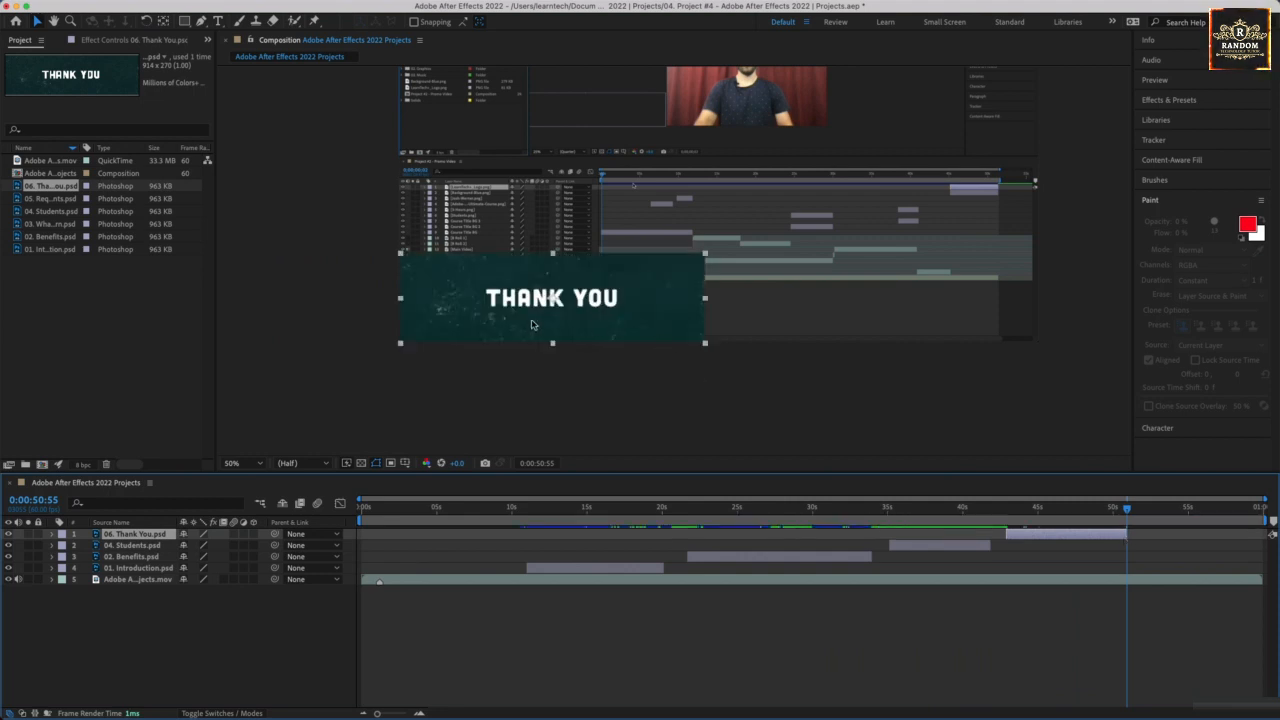
Add an opacity keyframe of 0% to the 06. Thank You.psd layer at 0:00:42:53.
click(1138, 511)
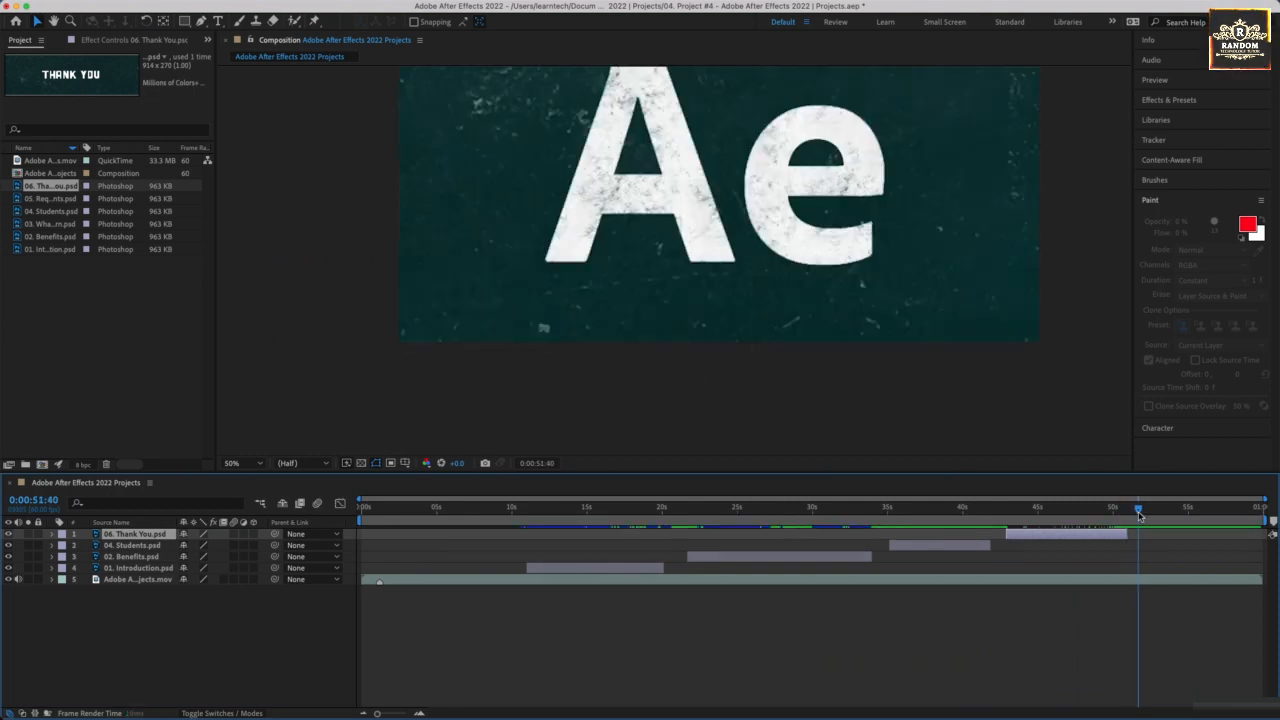
drag(1140, 511, 1008, 525)
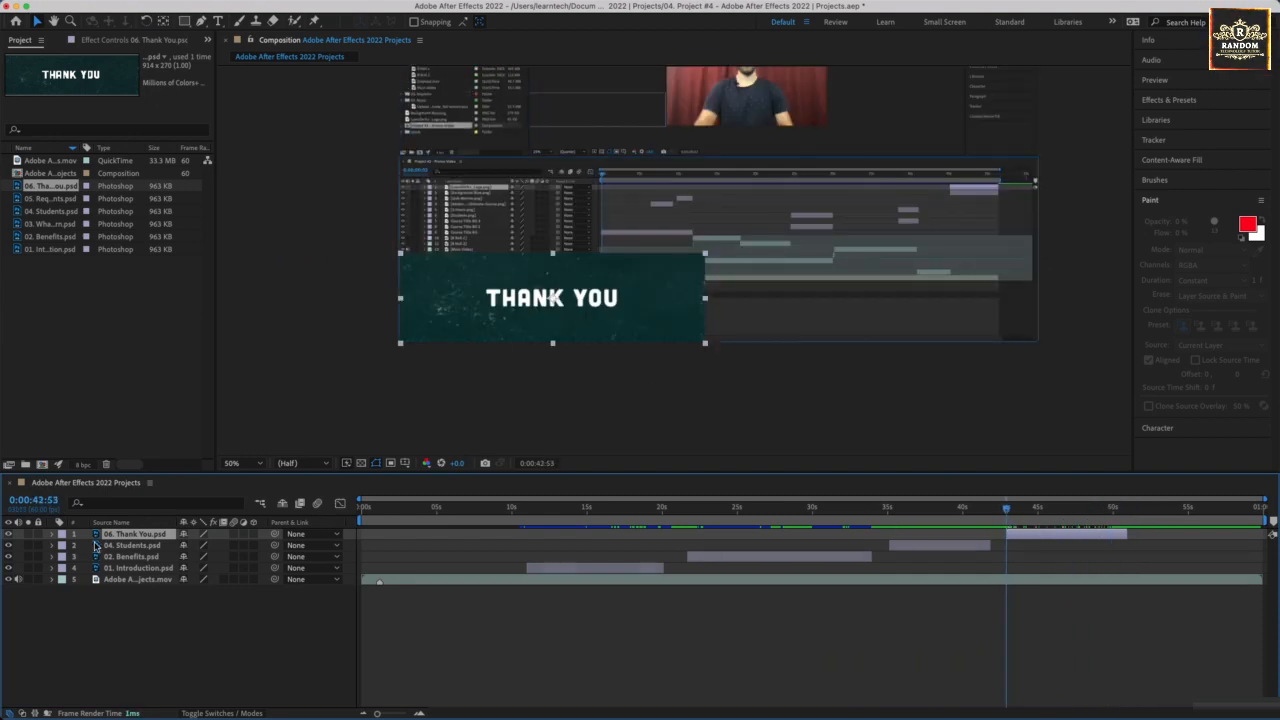
click(53, 535)
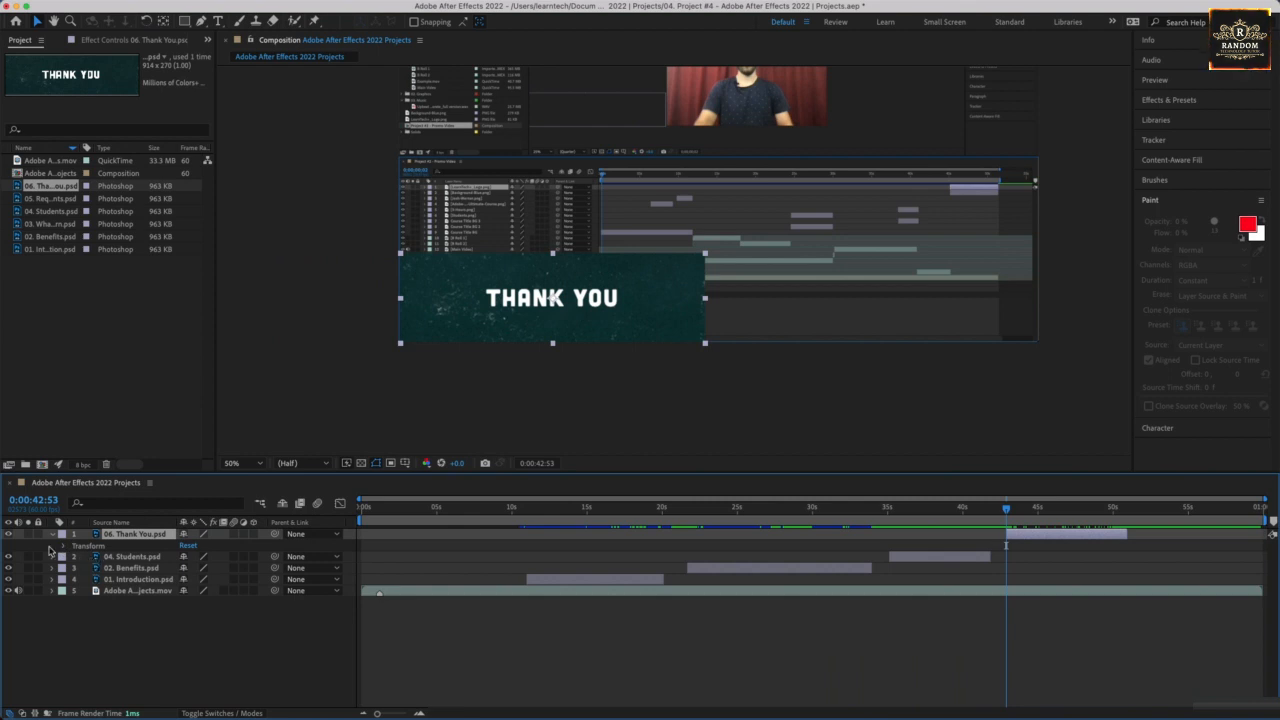
click(63, 547)
click(87, 603)
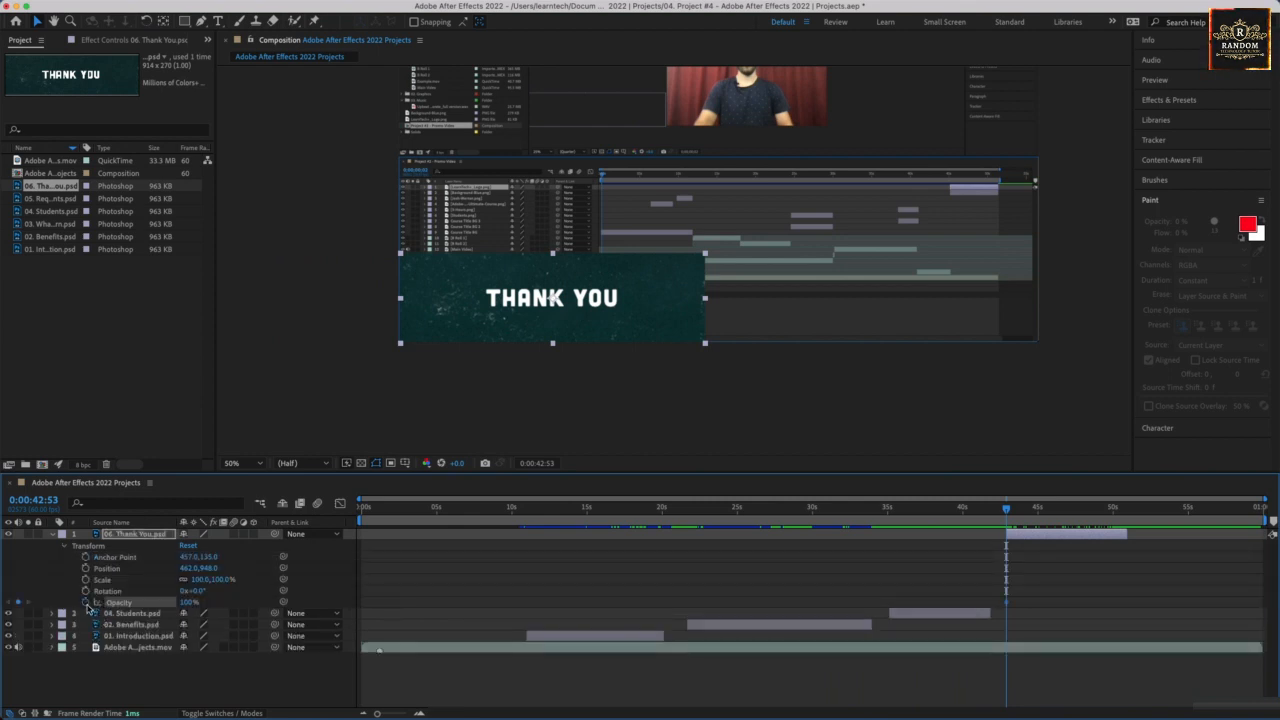
click(191, 603)
text(0)
key(Return)
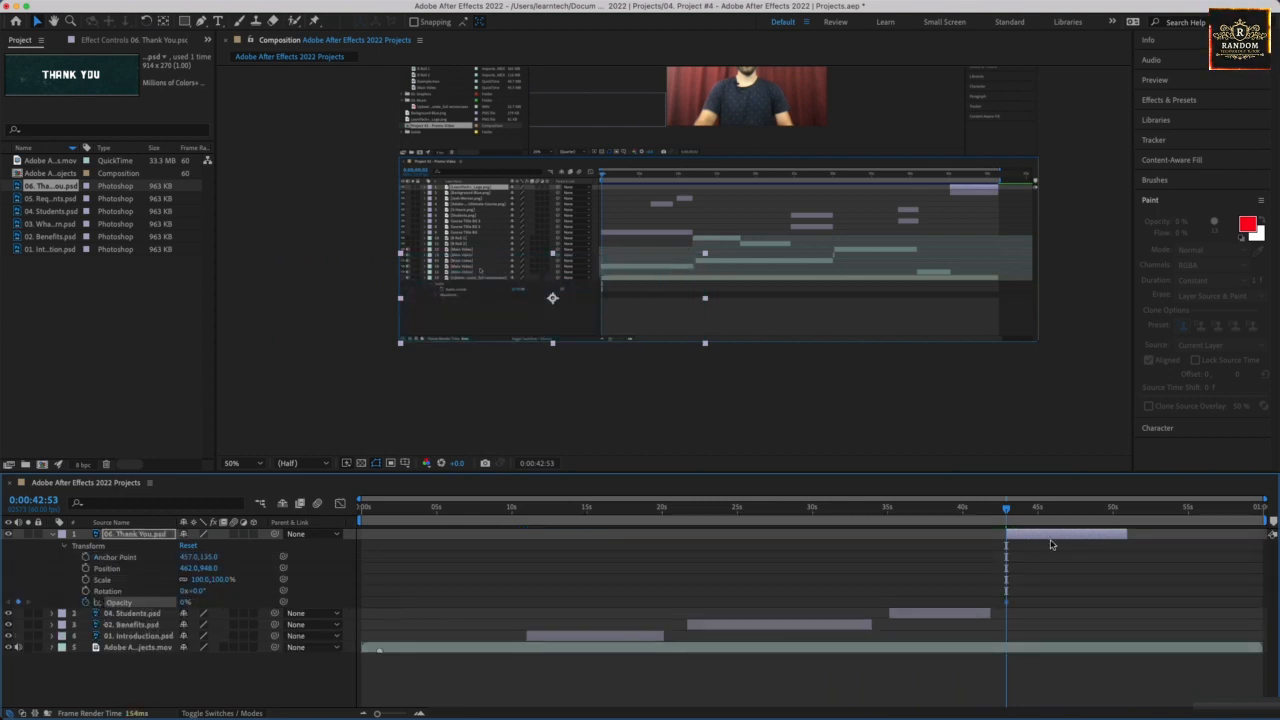
Add a 100% opacity keyframe to the 06. Thank You.psd layer at 0:00:44:13 and preview the fade-in from 0:00:42:43.
drag(1008, 517, 1026, 515)
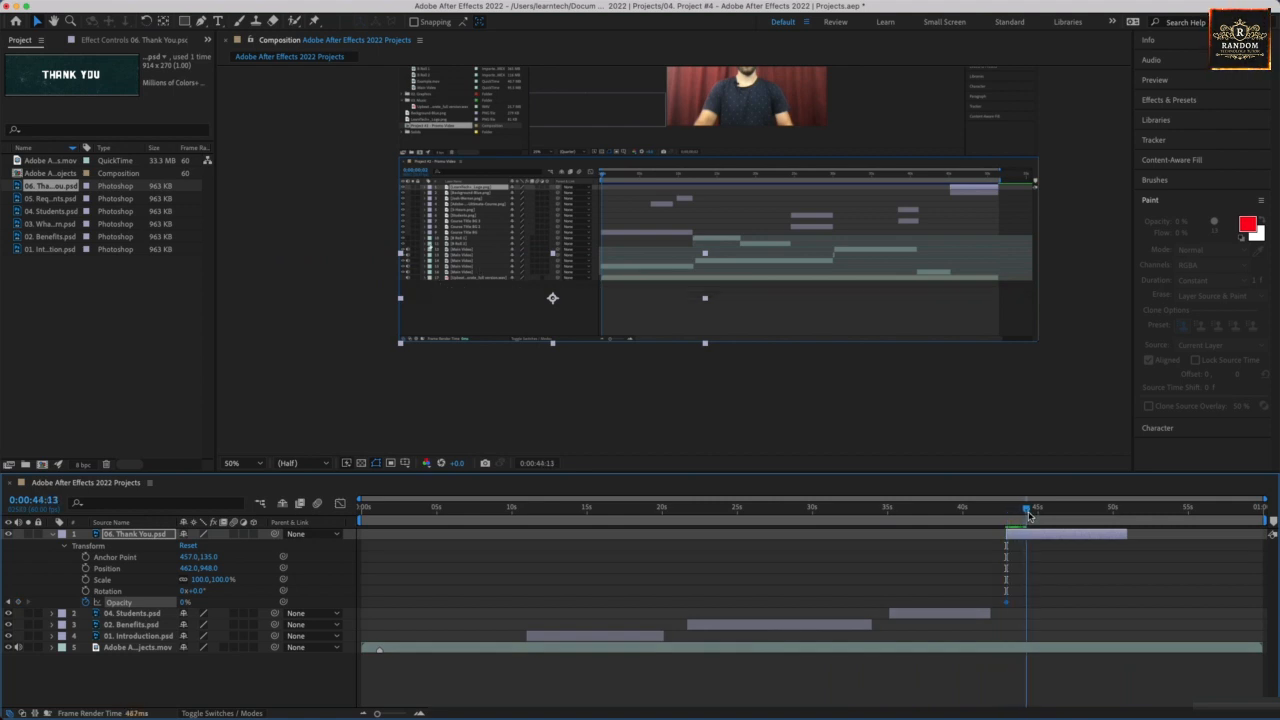
drag(185, 604, 323, 607)
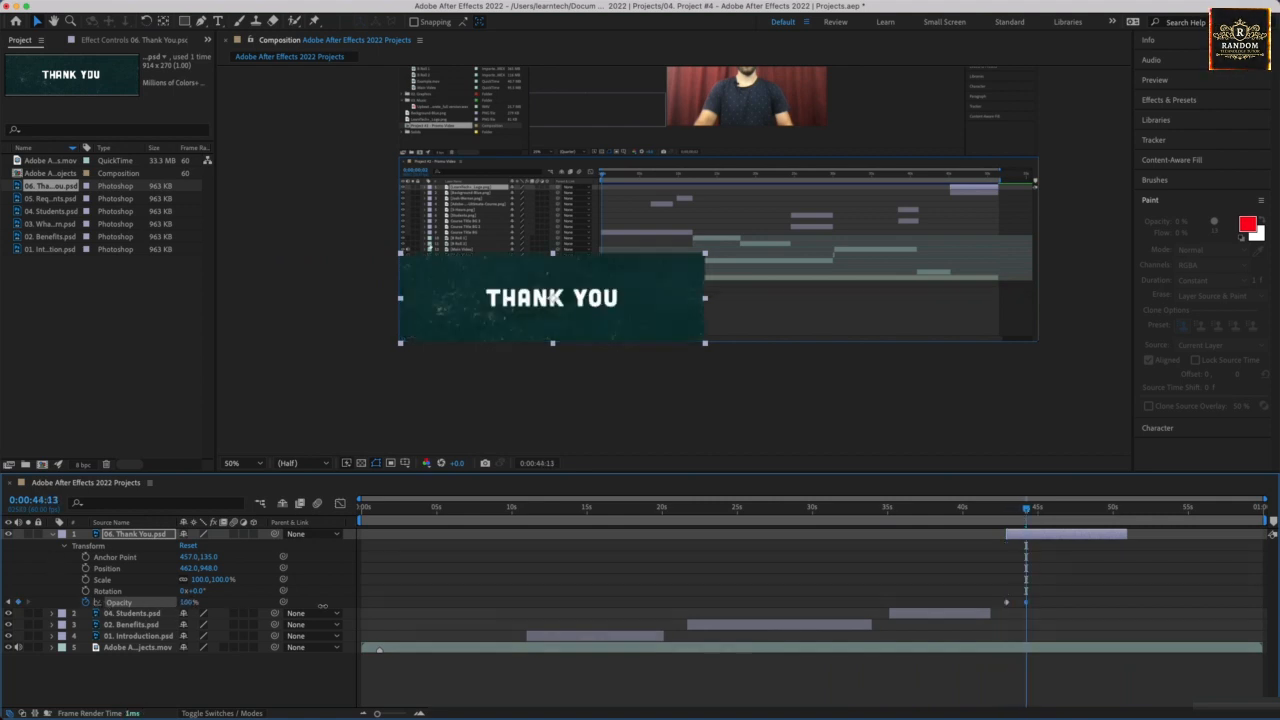
drag(1026, 515, 1003, 517)
key(space)
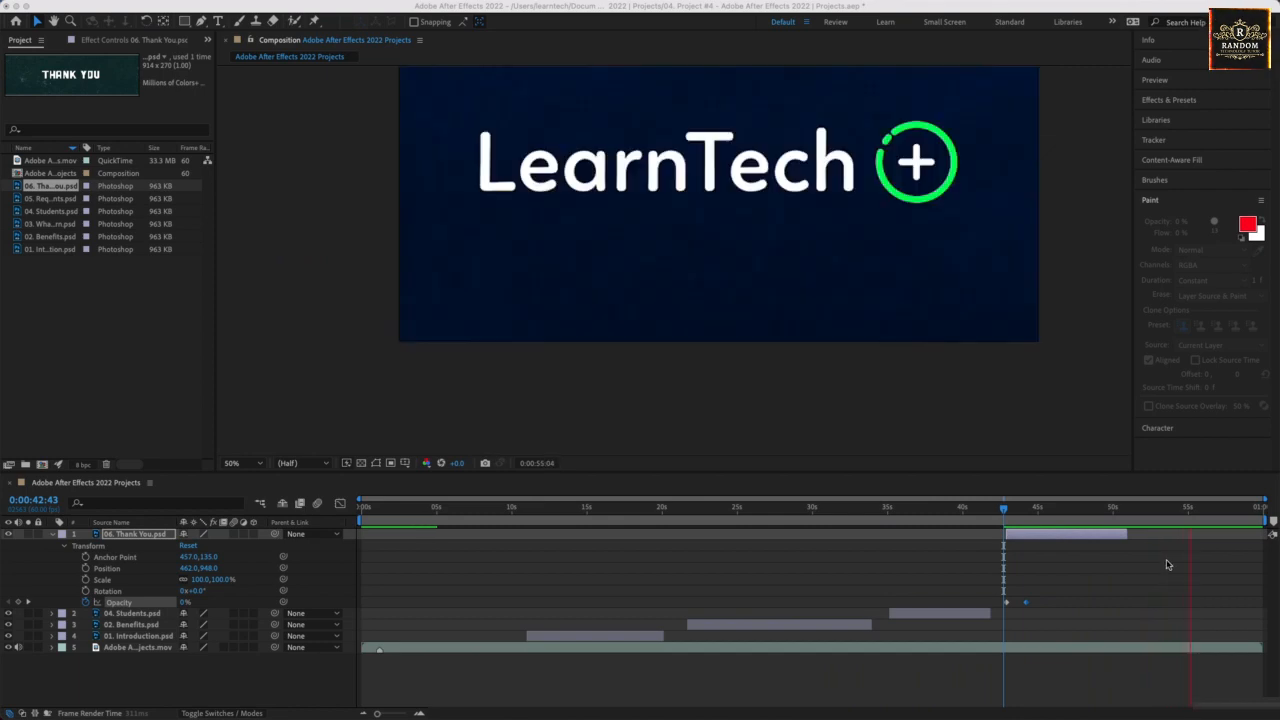
key(space)
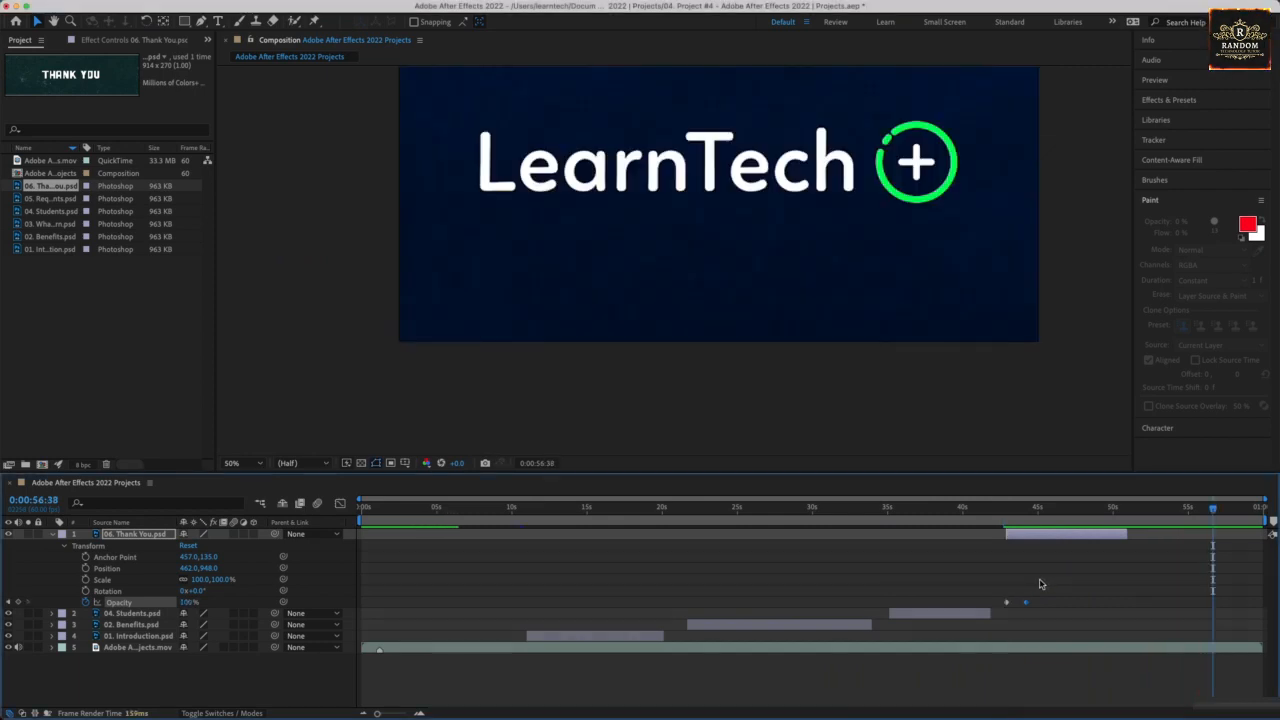
Save the project and collapse the properties of the 06. Thank You.psd layer.
key(ctrl+s)
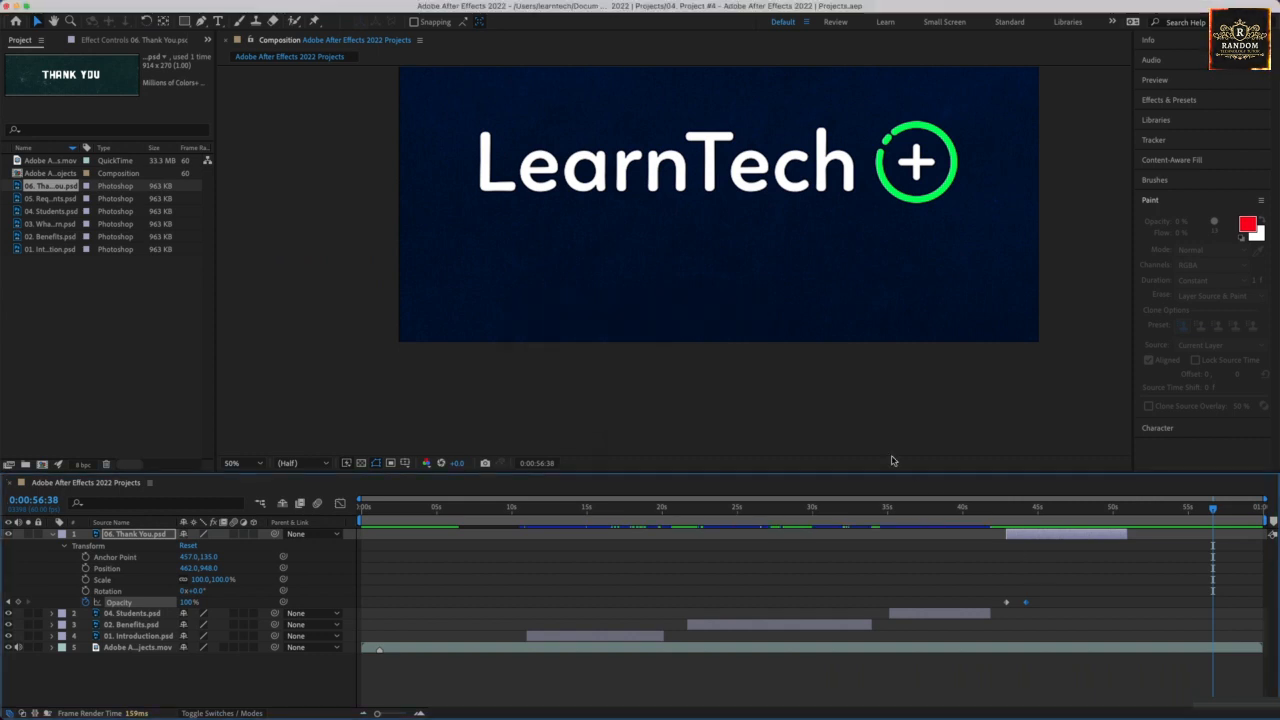
drag(774, 297, 773, 377)
key(z)
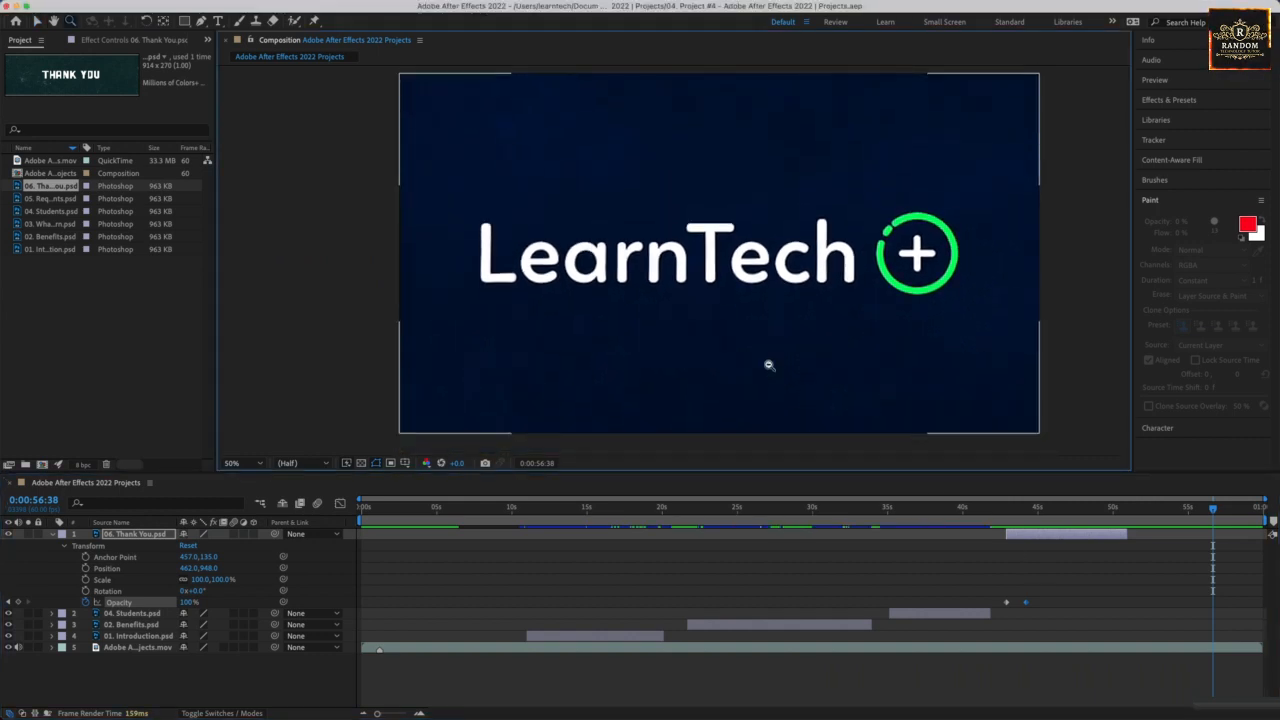
alt+click(769, 366)
drag(708, 286, 744, 349)
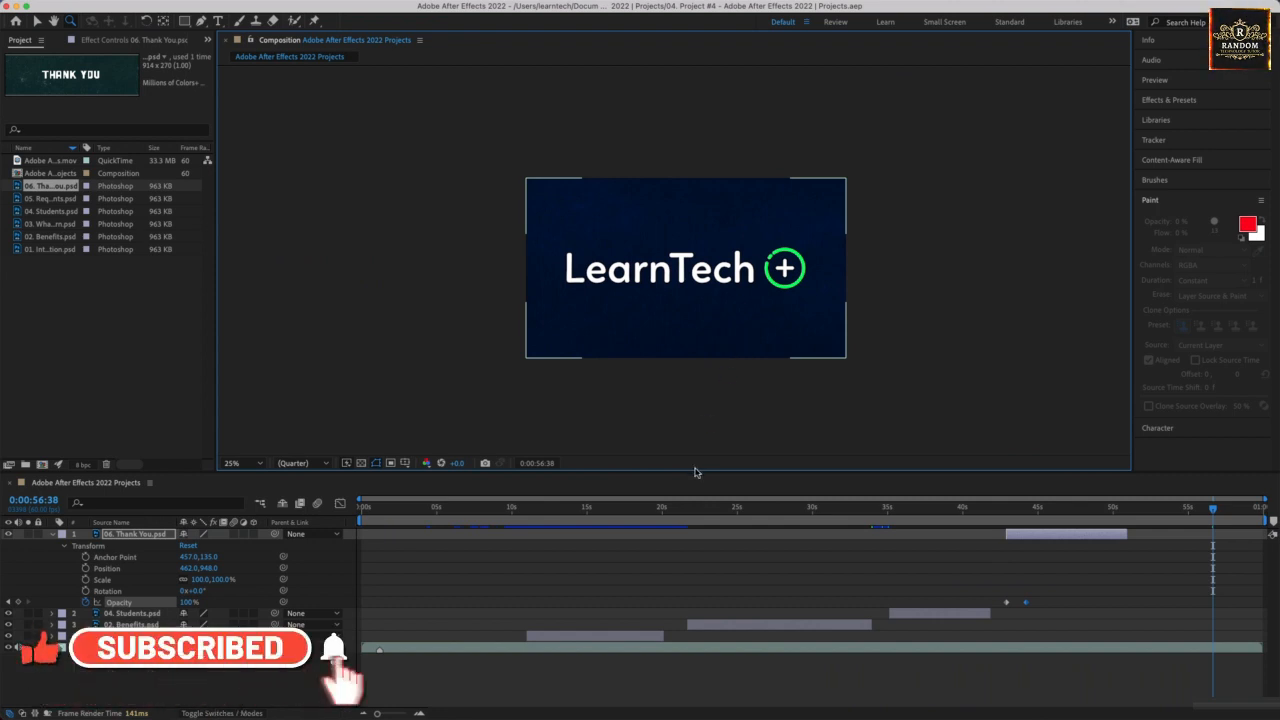
click(54, 535)
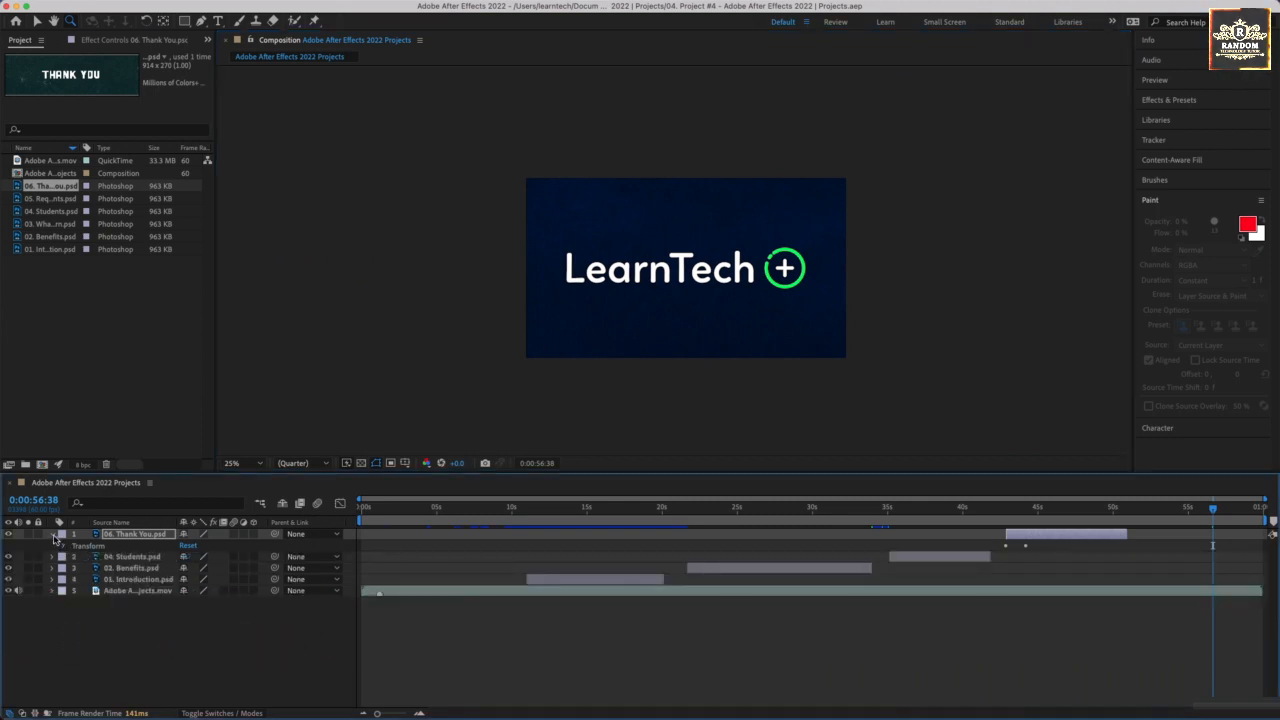
click(54, 535)
Preview the title banners over the video, playing from 0:00:10:01, 0:00:31:29 and 0:00:40:59.
mouse_move(530, 513)
mouse_down()
mouse_move(500, 512)
mouse_move(512, 511)
mouse_up()
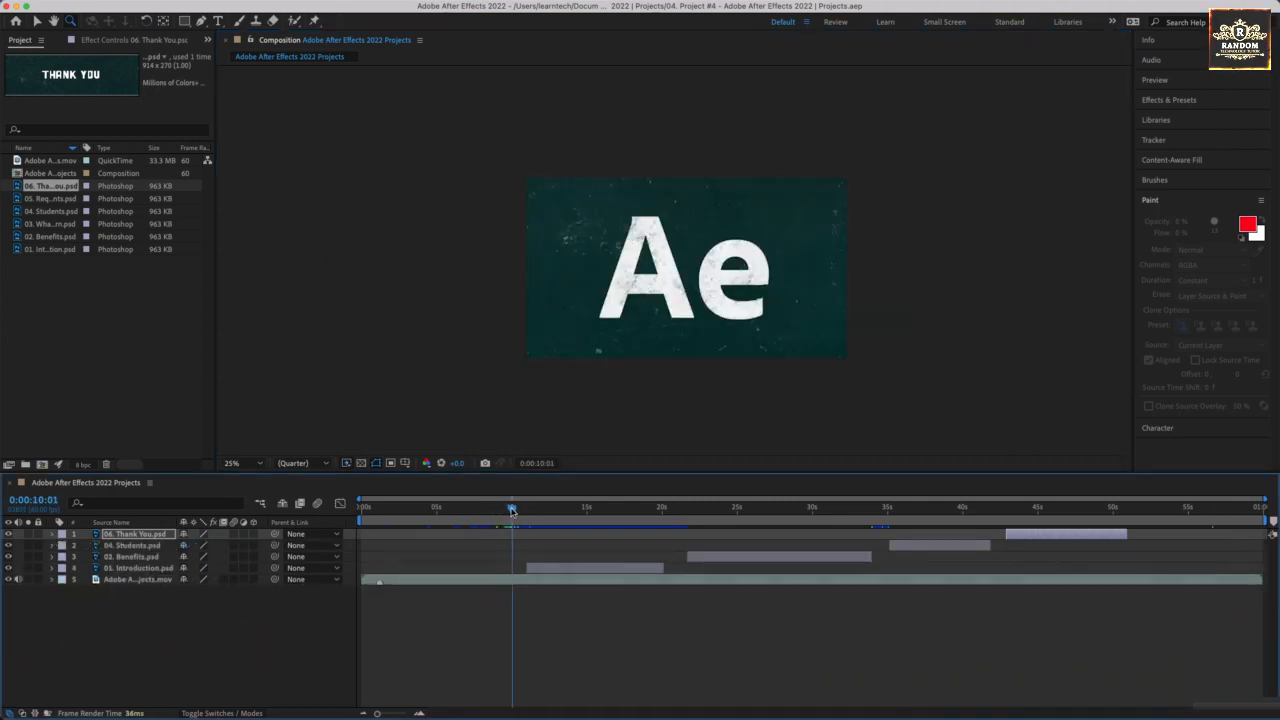
key(space)
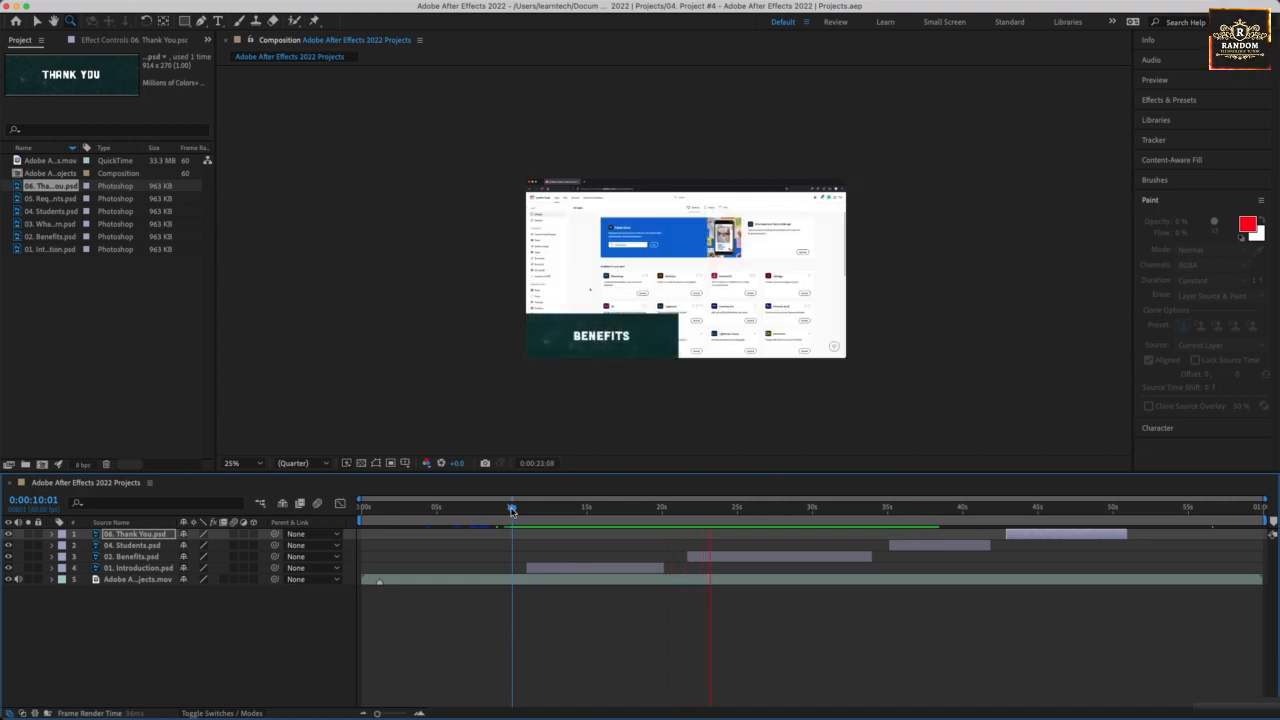
click(835, 510)
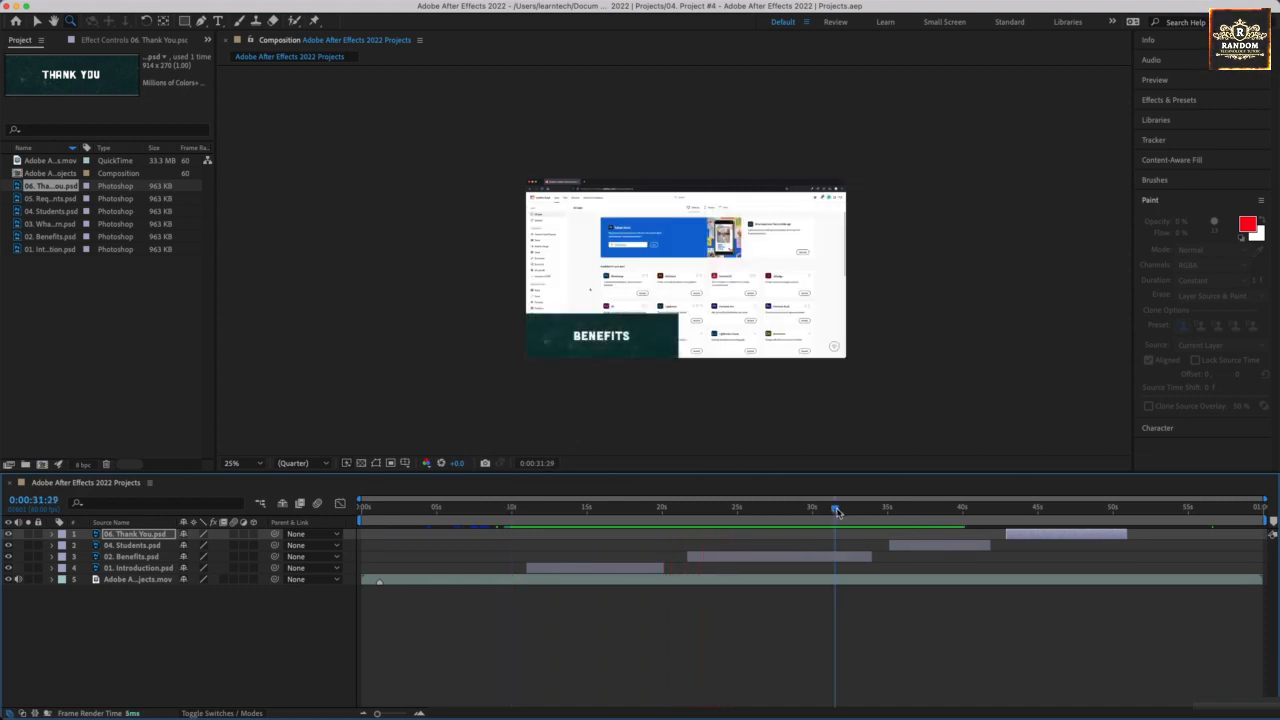
key(space)
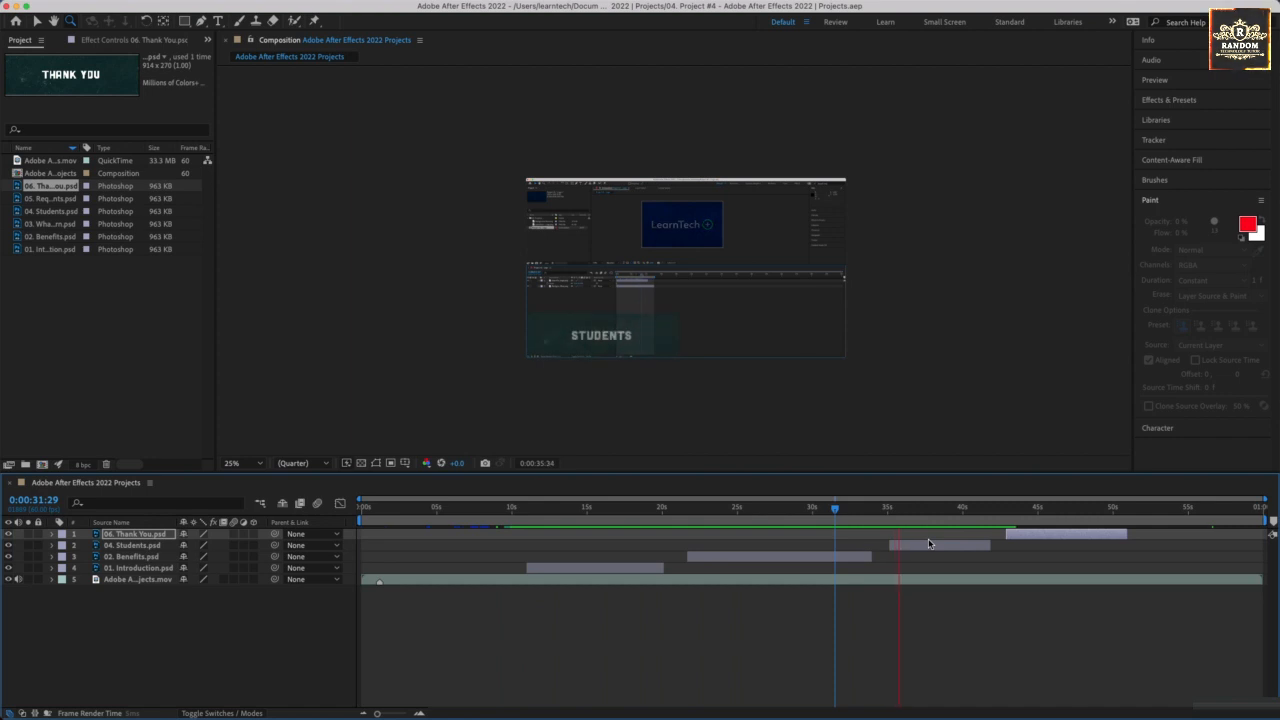
click(977, 517)
key(space)
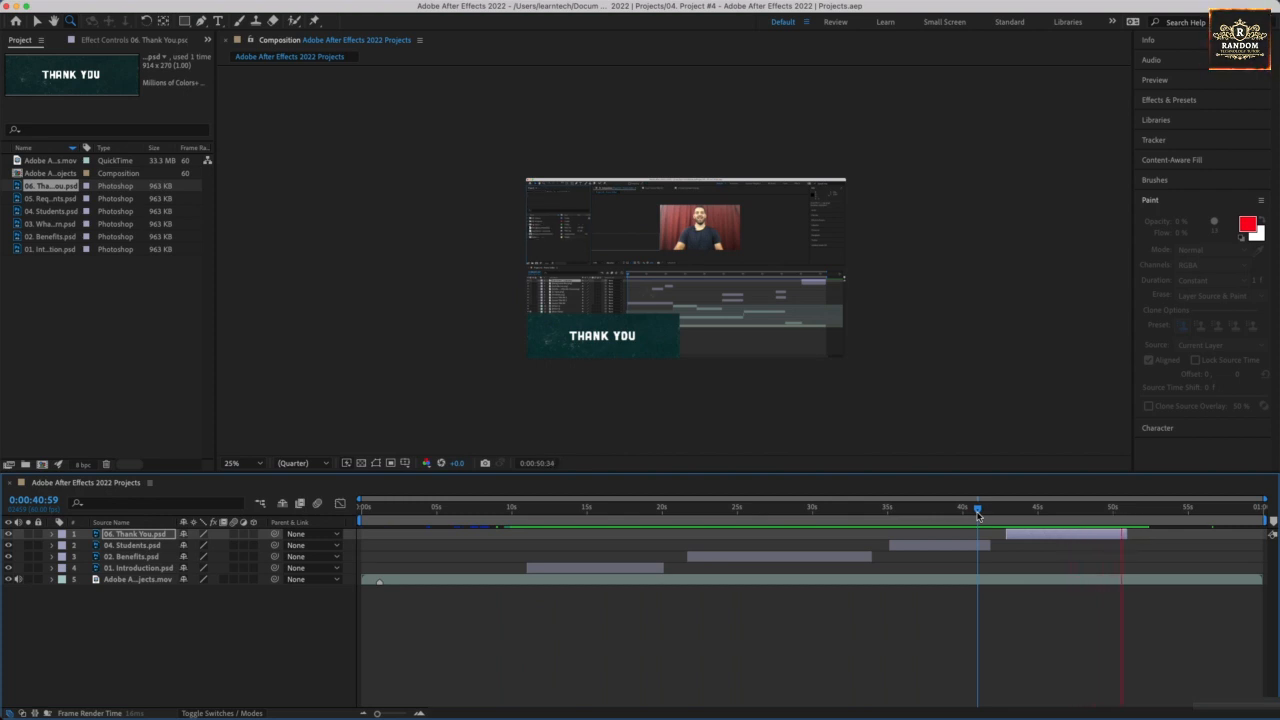
key(space)
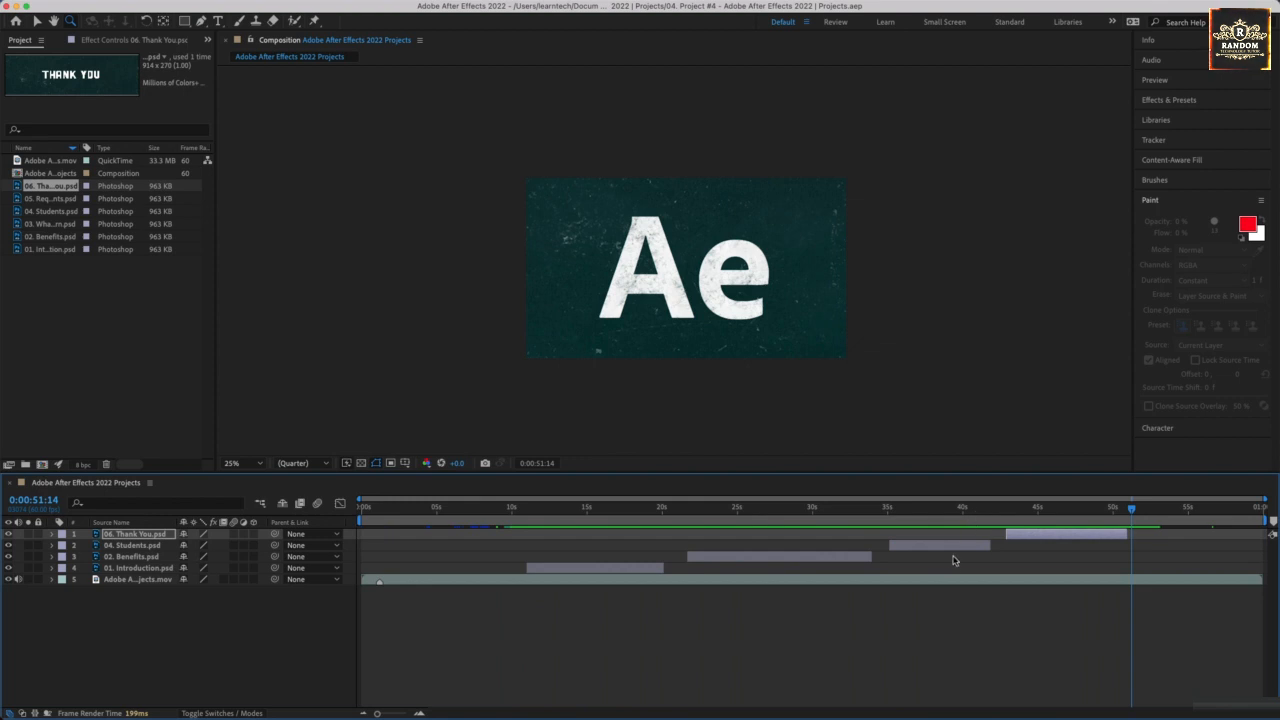